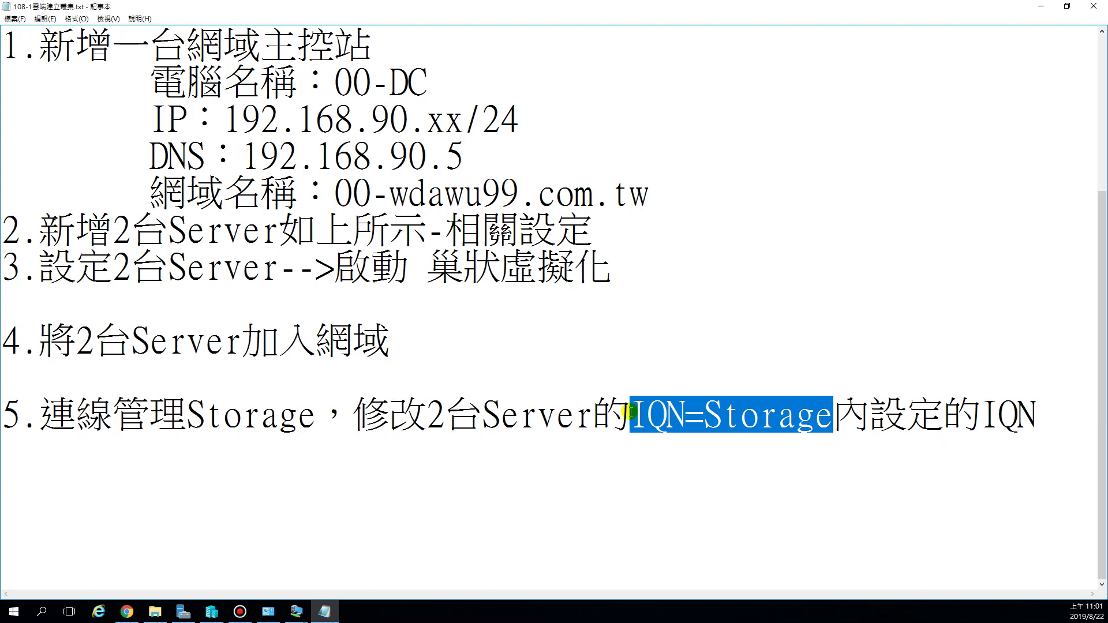
- Set aside the lab notes and other open windows, and launch the HP 3PAR Management Console
left_click_drag(427, 416, 561, 415)
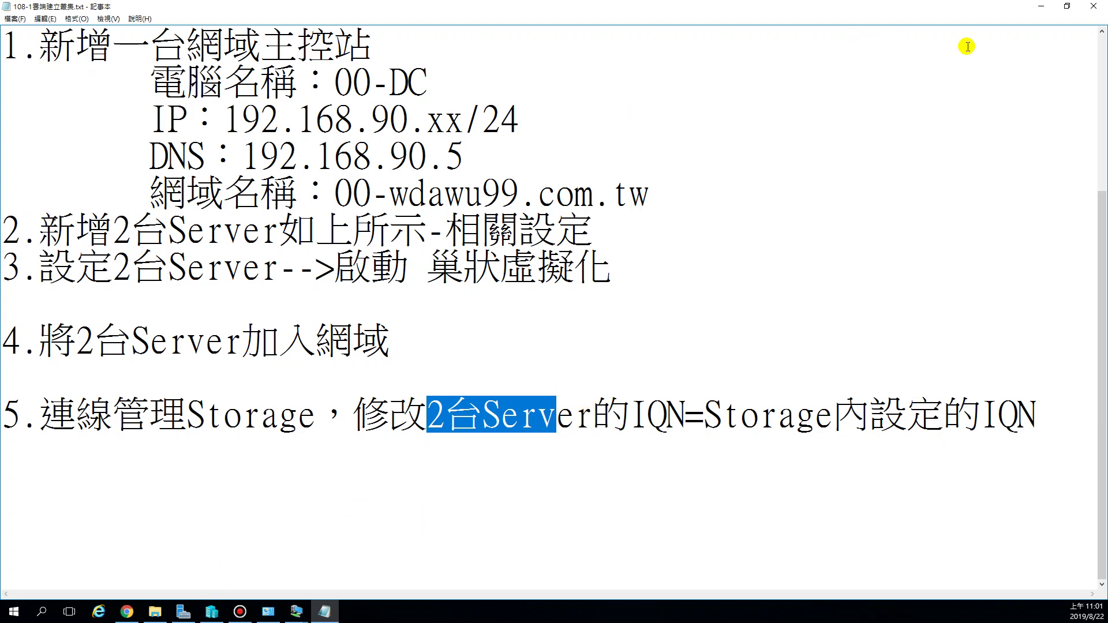
left_click(1042, 8)
left_click(477, 300)
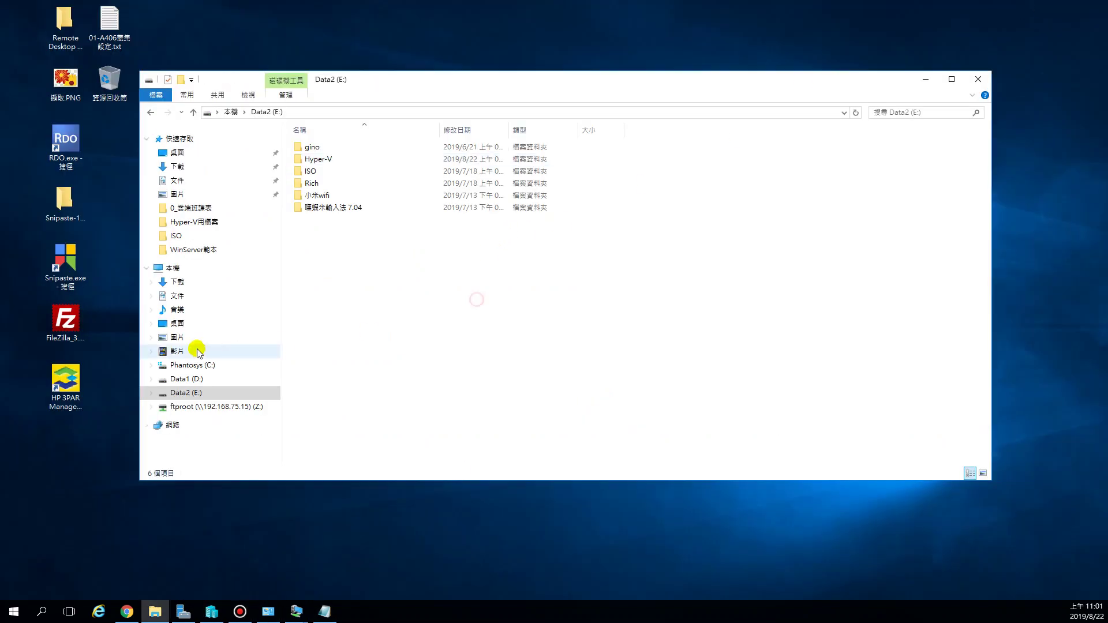
double_click(58, 388)
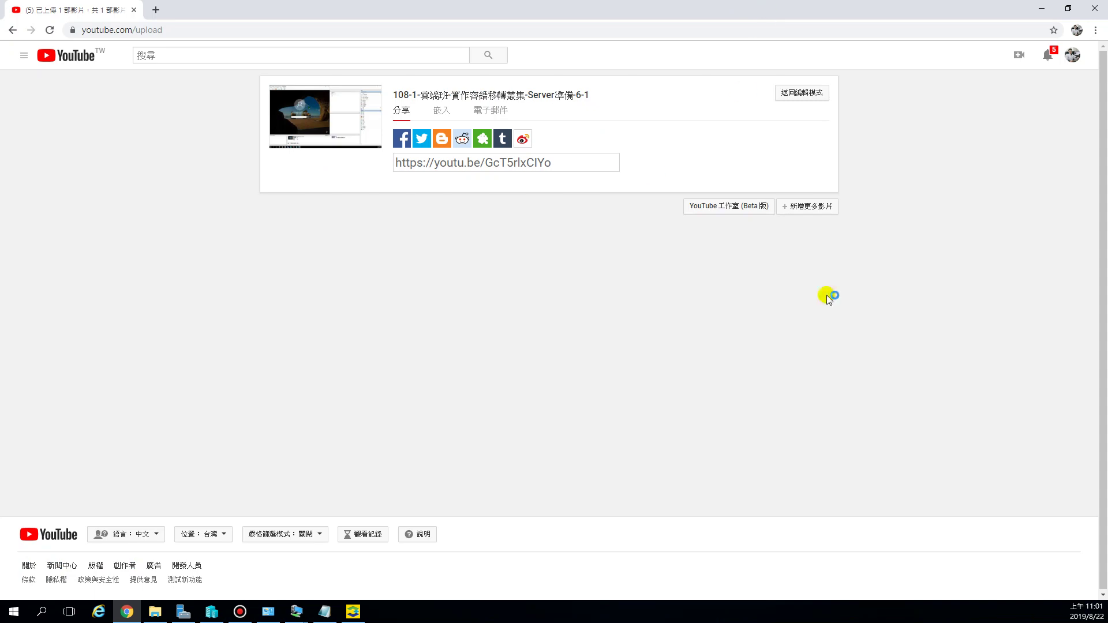
left_click(1041, 9)
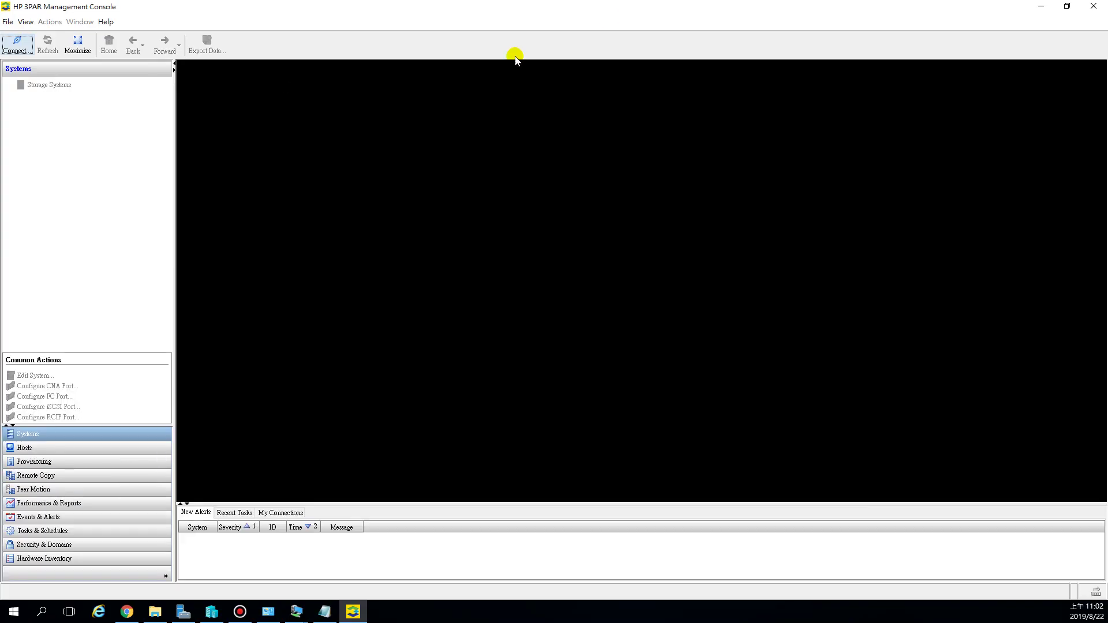
- Connect to the storage system at 192.168.75.51 by entering the account password, and accept the unsecured login
left_click(19, 46)
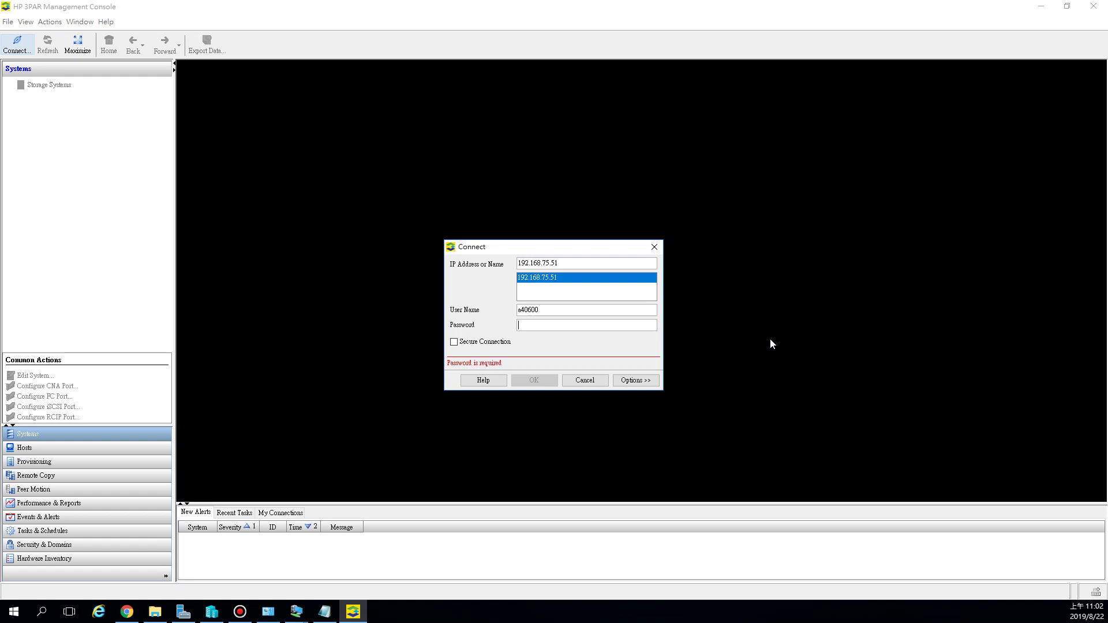
type("•")
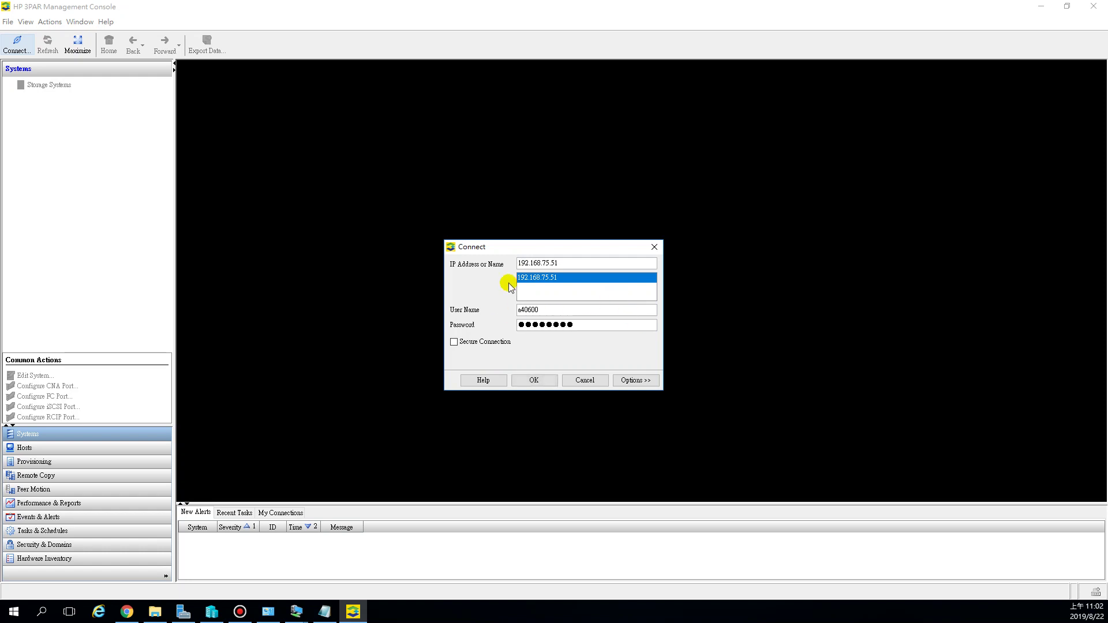
double_click(545, 310)
left_click(554, 310)
left_click_drag(561, 310, 527, 310)
double_click(584, 324)
double_click(587, 324)
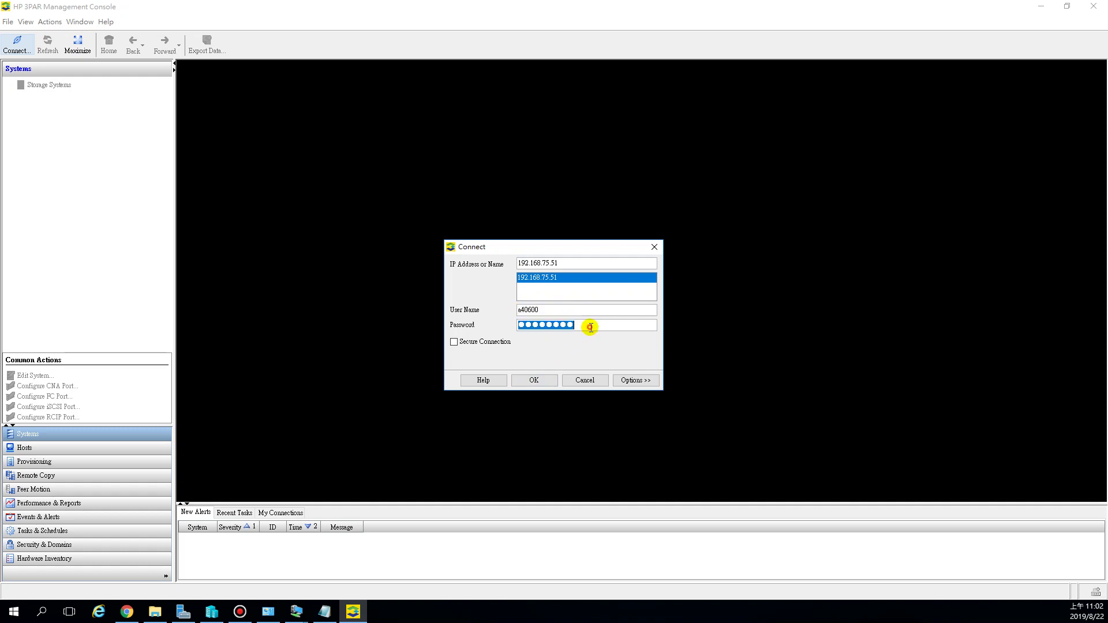
left_click(532, 380)
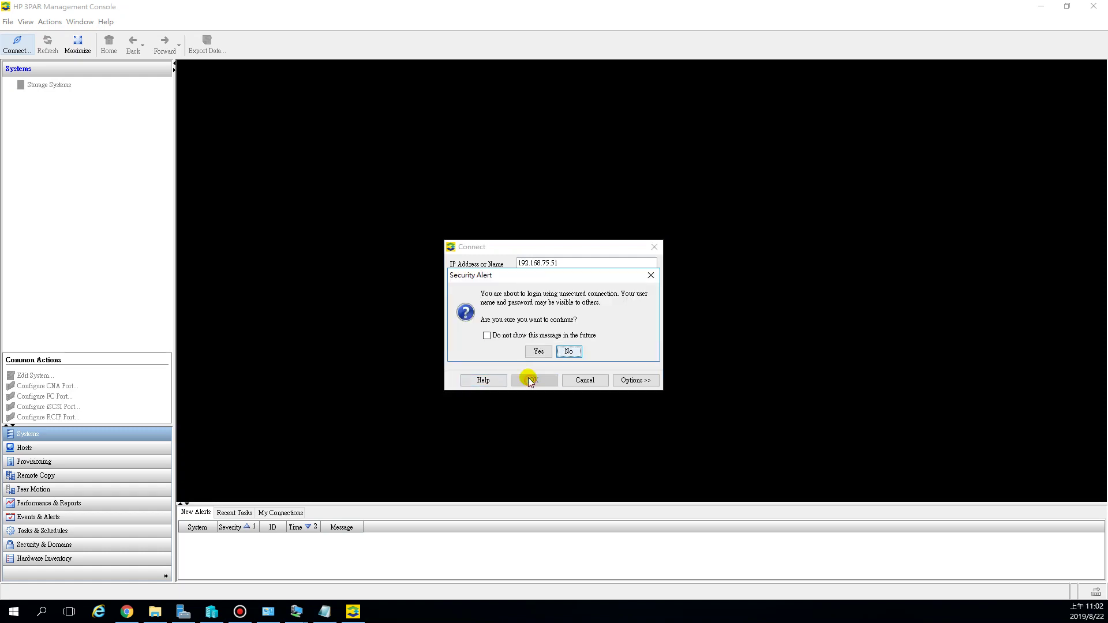
left_click(534, 349)
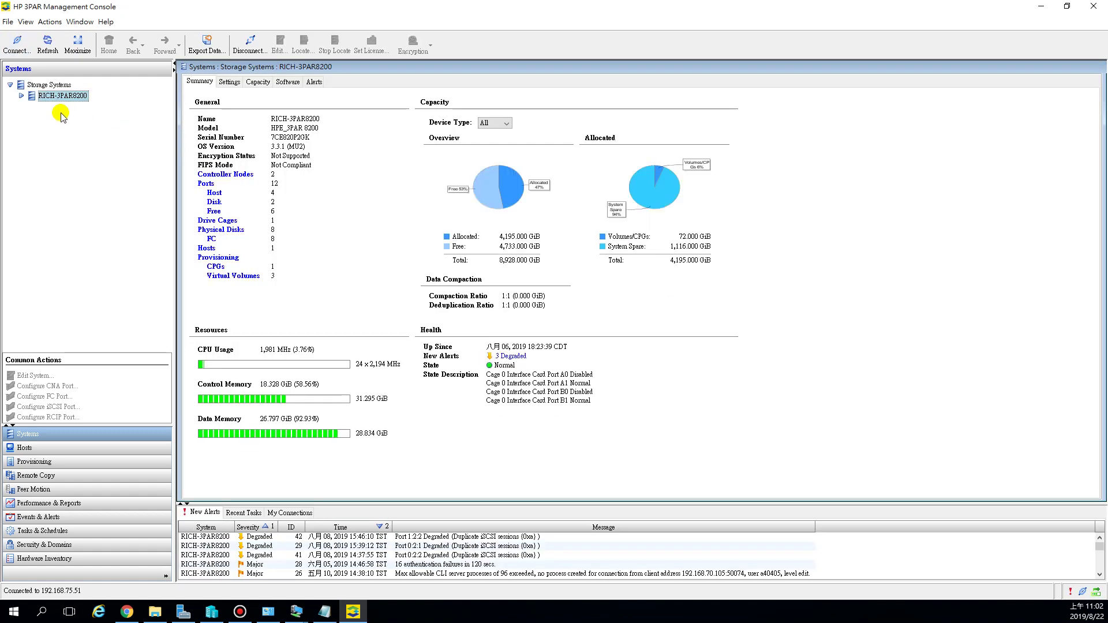
- Expand the RICH-3PAR8200 storage system, and list the Domains in the Hosts view
left_click(21, 96)
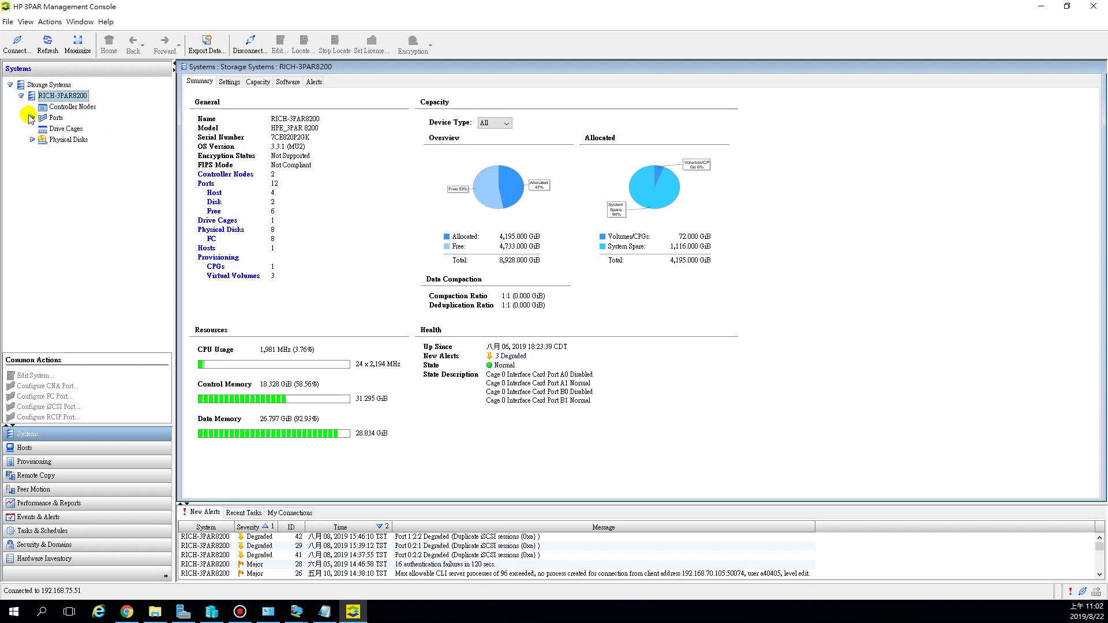
left_click(47, 449)
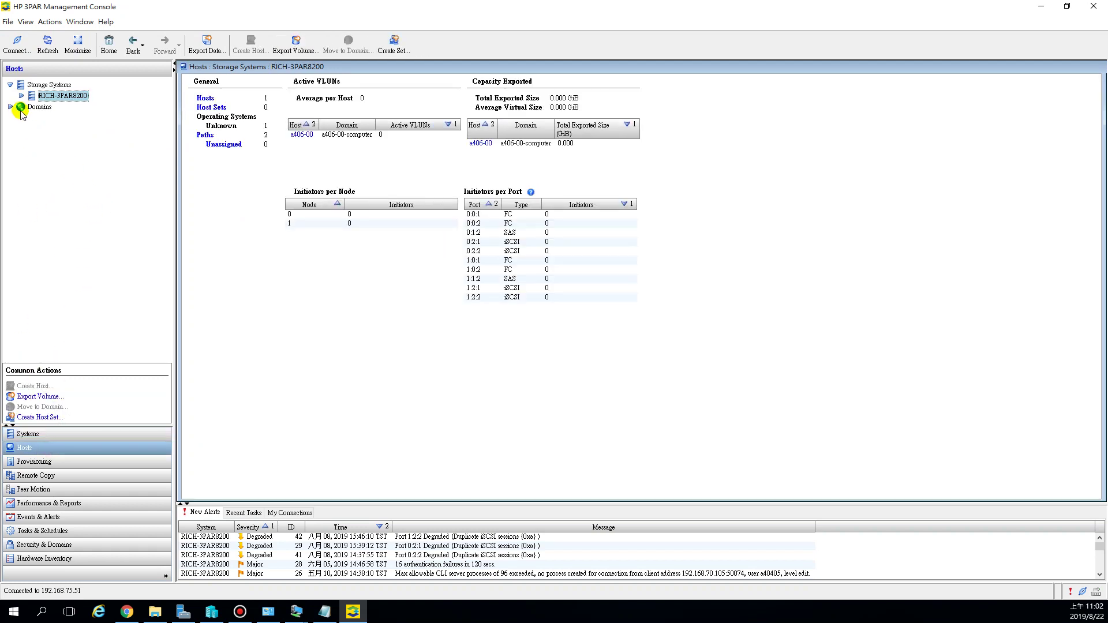
left_click(10, 107)
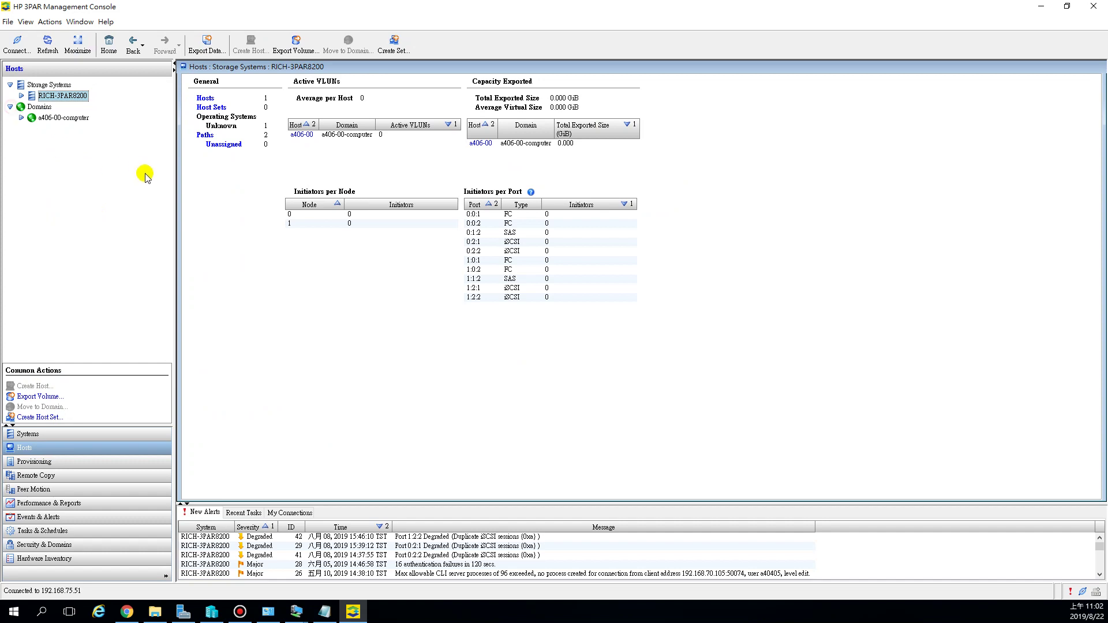
- Disconnect the management console from the storage system at 192.168.75.51
left_click(14, 44)
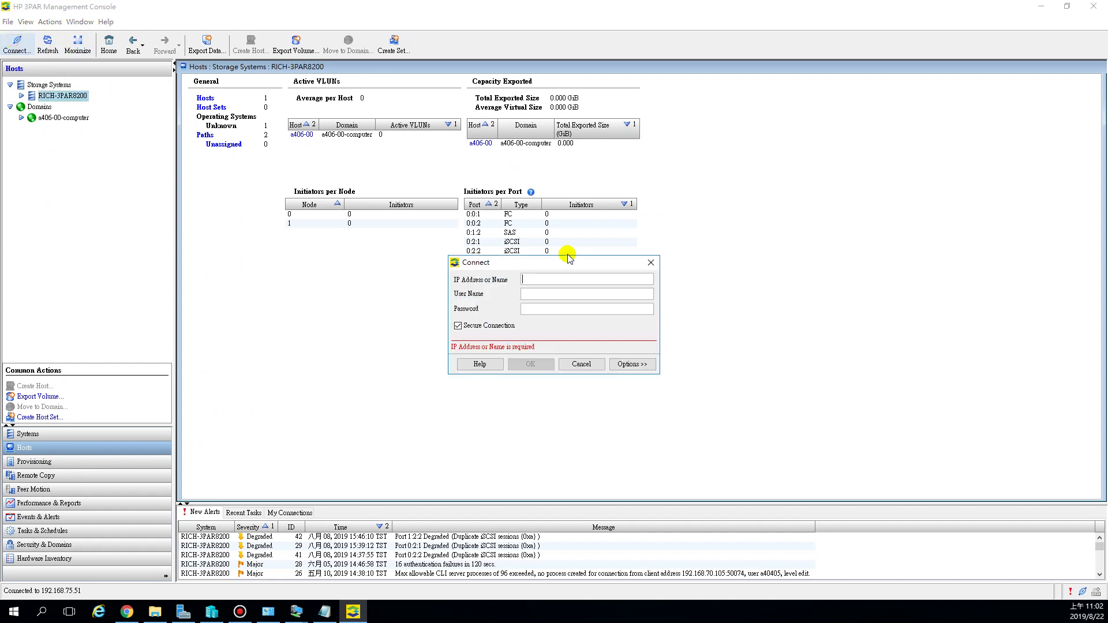
left_click(650, 264)
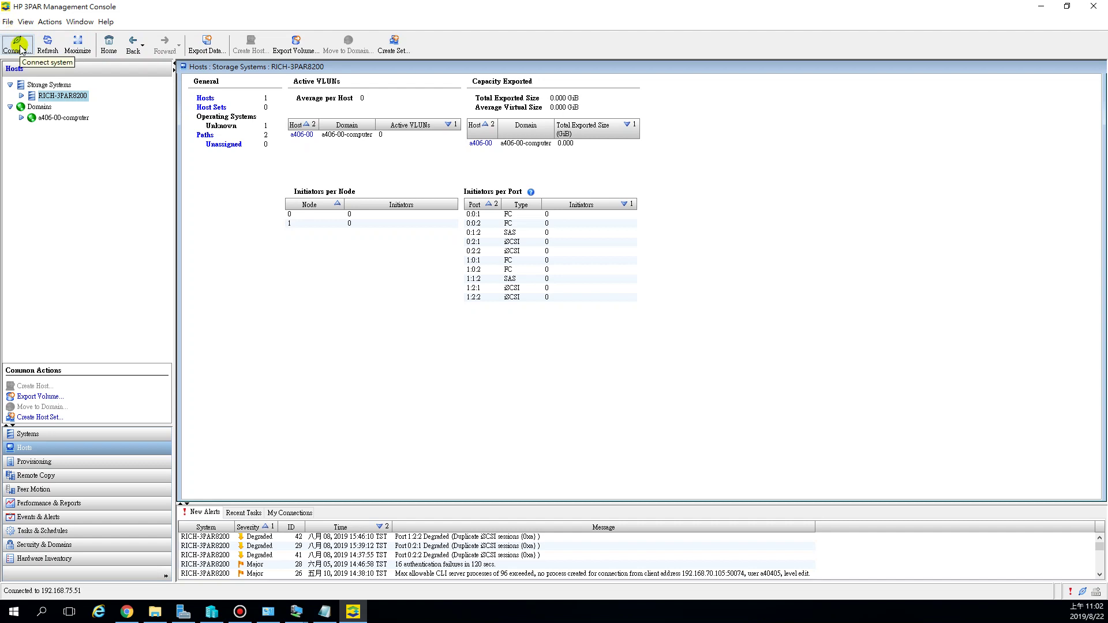
left_click(8, 23)
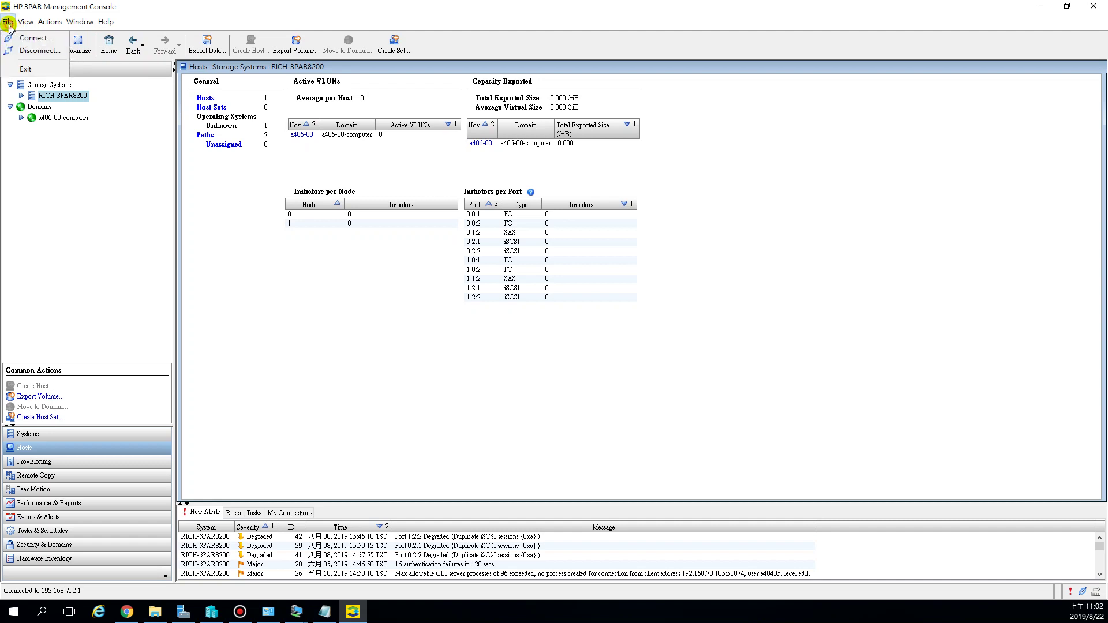
left_click(26, 51)
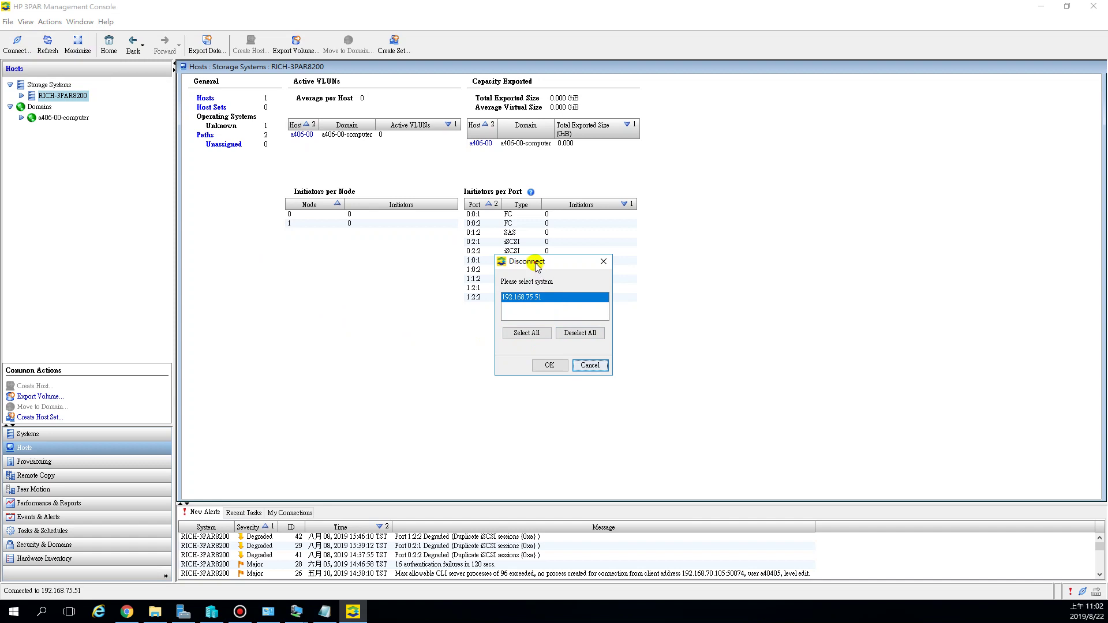
left_click_drag(536, 261, 419, 253)
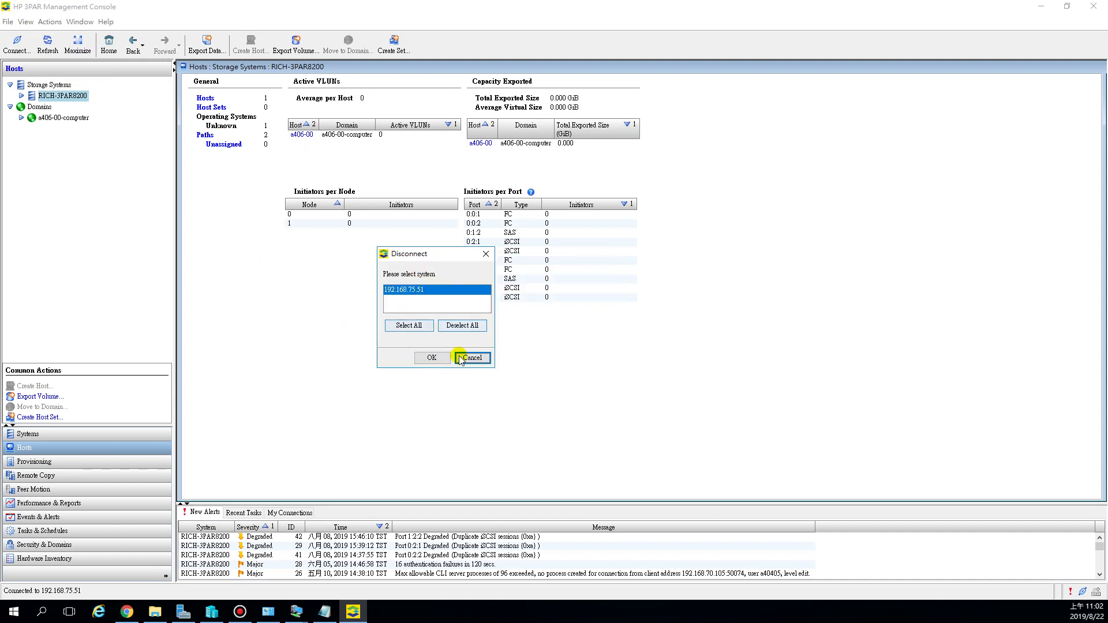
left_click(431, 358)
left_click(539, 349)
- Reconnect to the storage system at 192.168.75.51 with the same user account
left_click(18, 43)
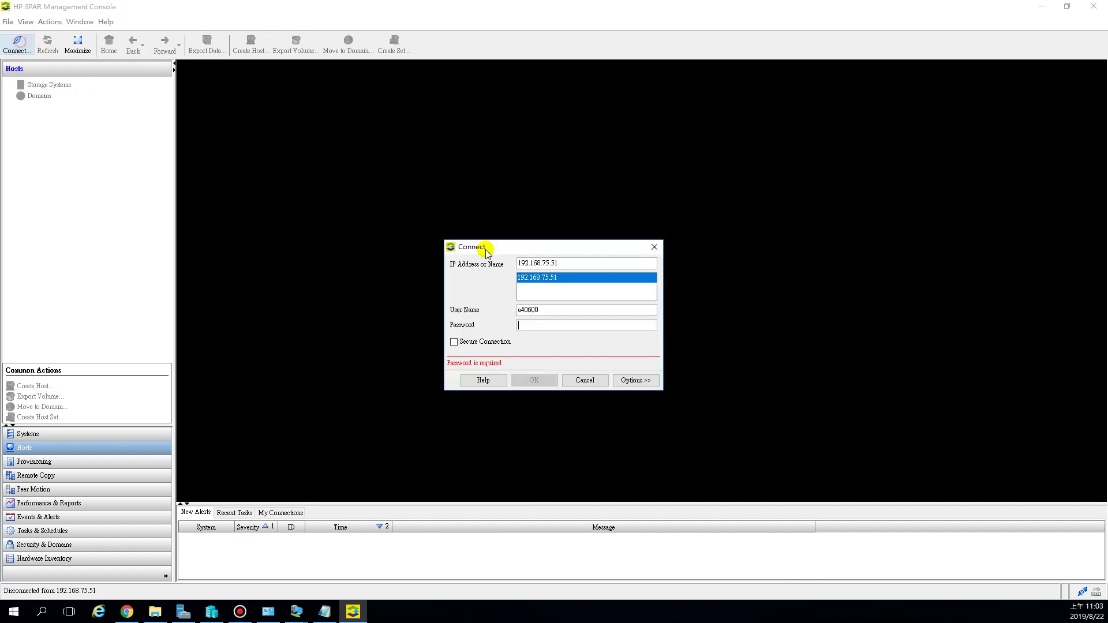
left_click(543, 326)
double_click(536, 310)
left_click_drag(533, 310, 553, 315)
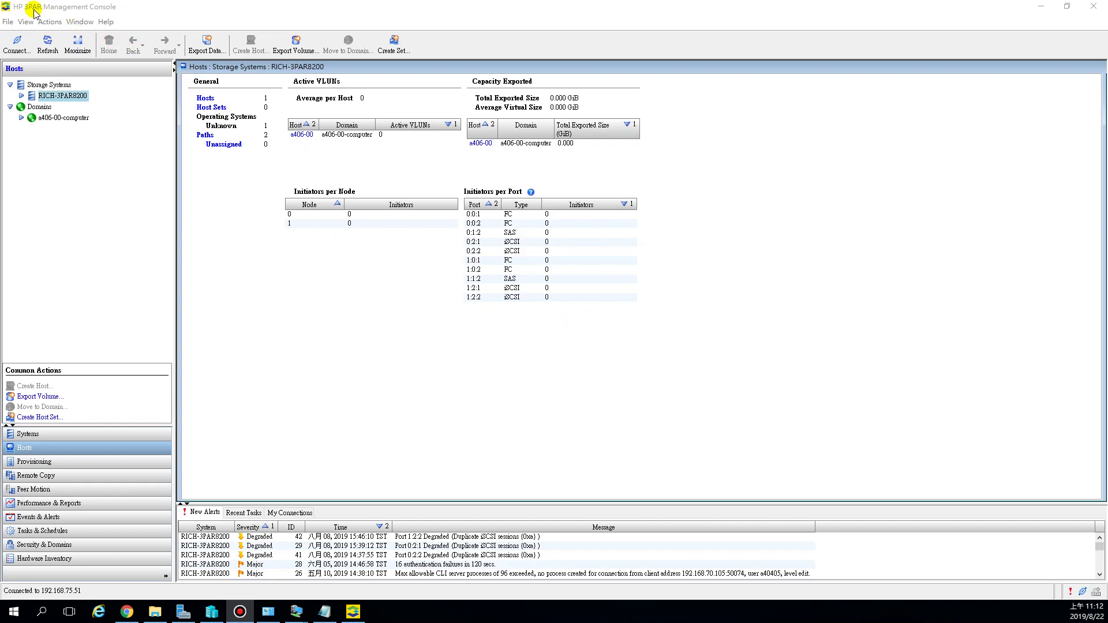
- Display the details of host a406-00 in the a406-00-computer domain to examine its iSCSI paths
left_click(21, 117)
left_click(53, 129)
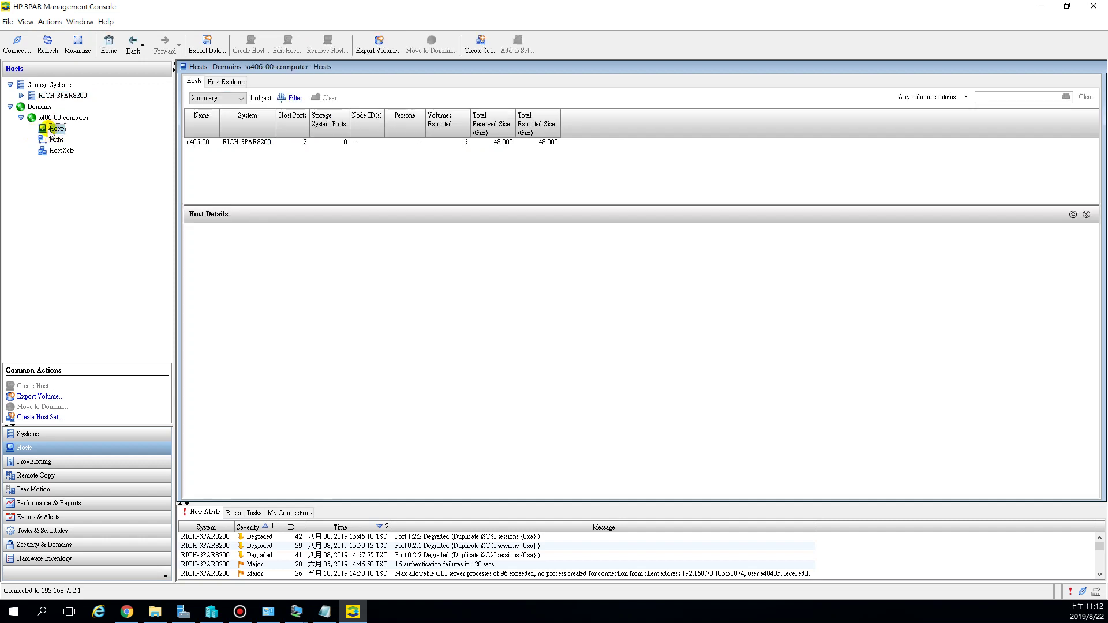
left_click(229, 144)
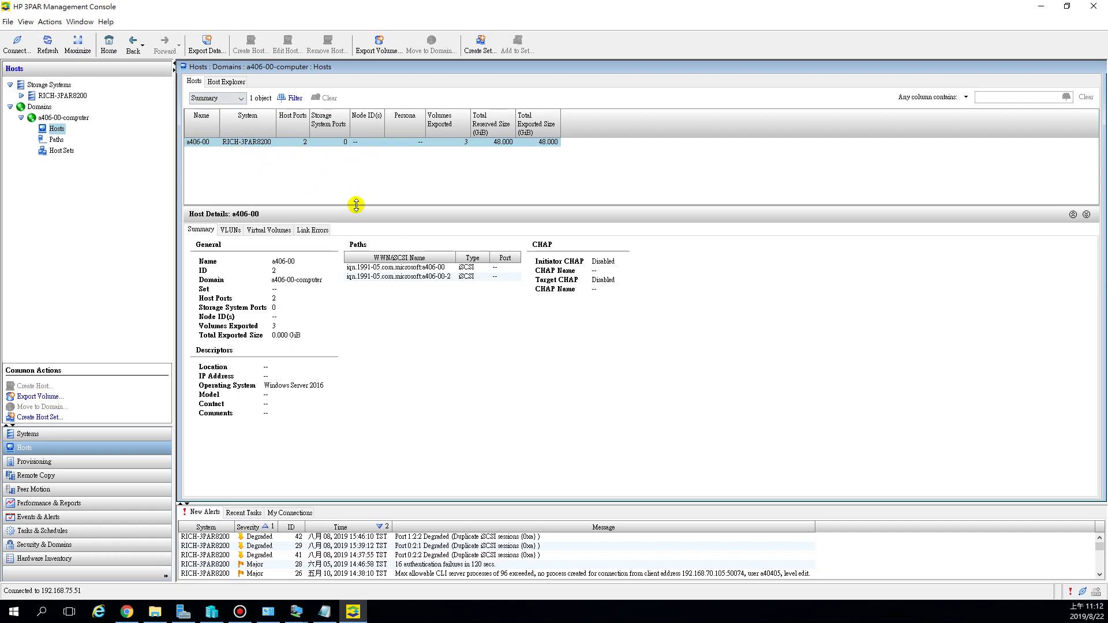
left_click_drag(359, 205, 359, 226)
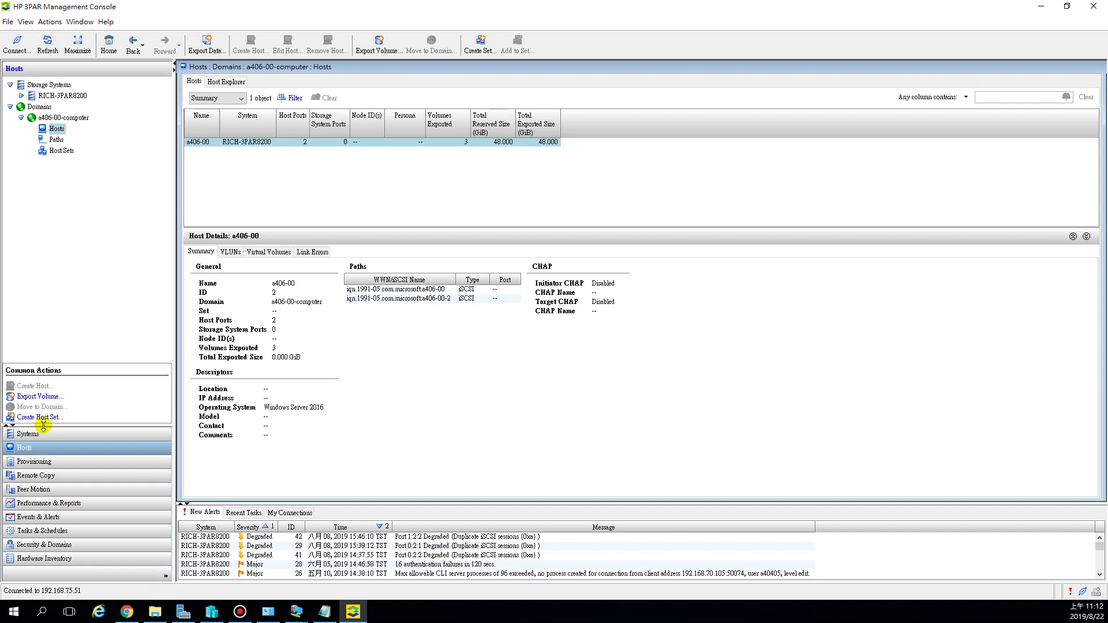
left_click_drag(55, 426, 55, 545)
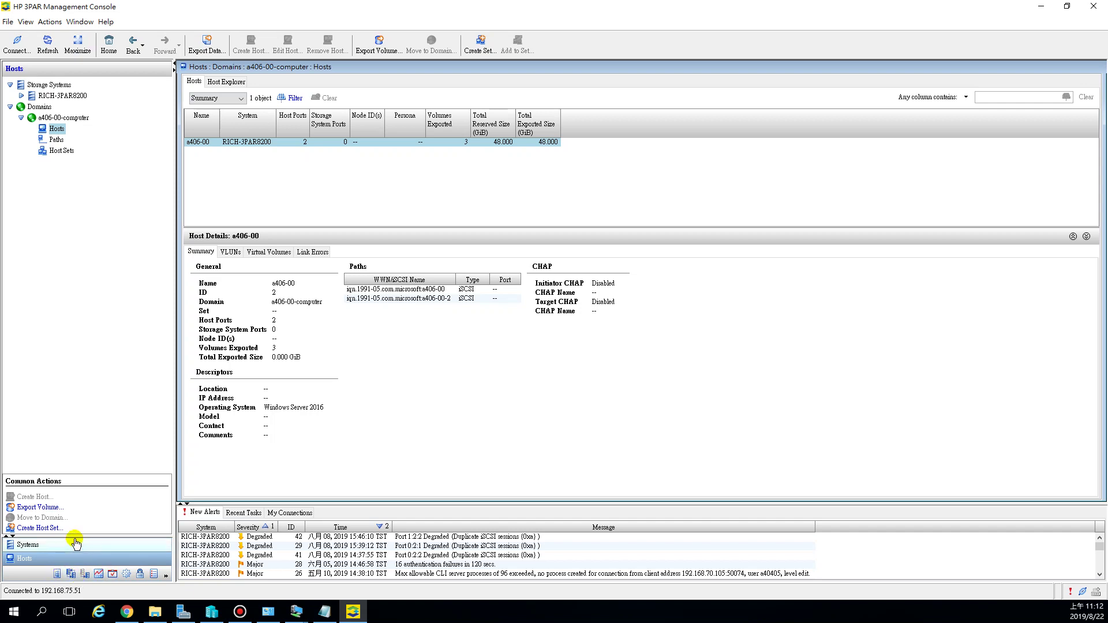
left_click_drag(76, 532, 87, 335)
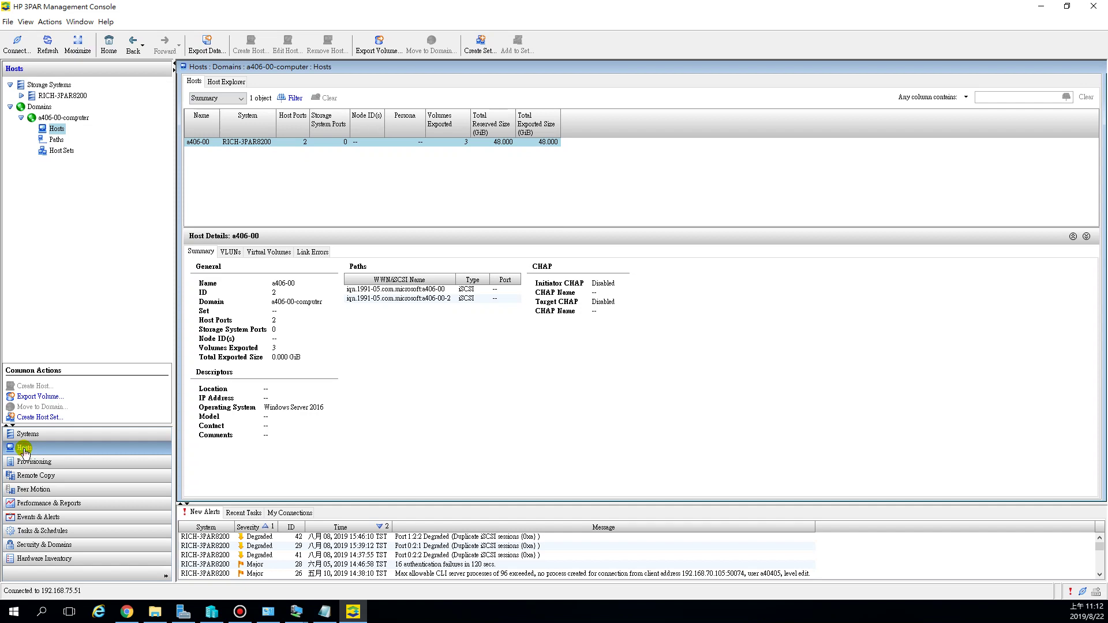
left_click(10, 106)
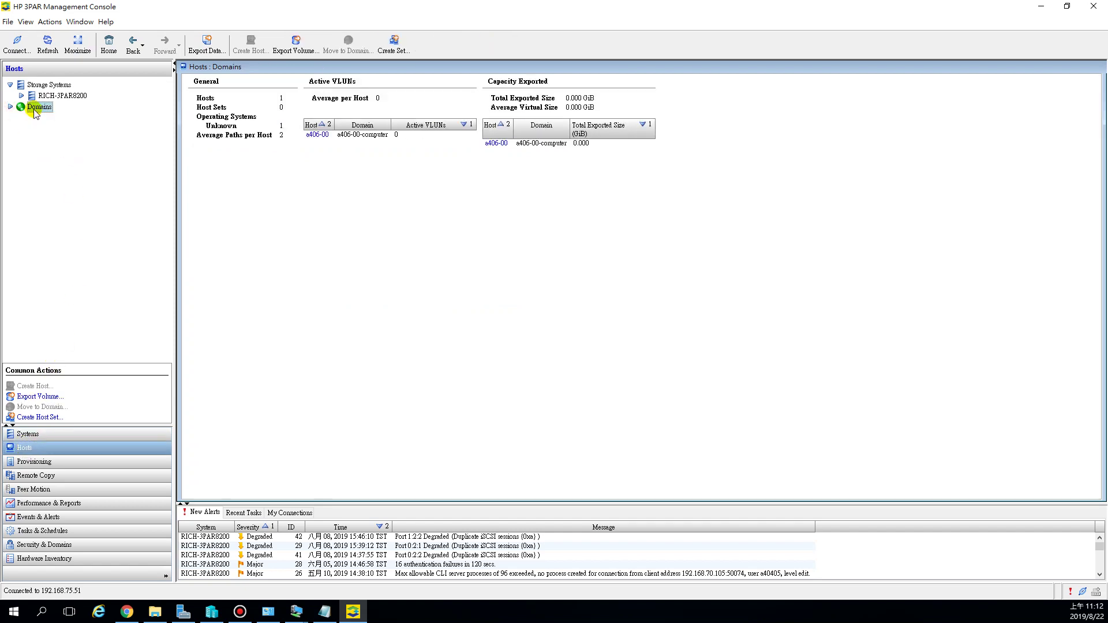
left_click(9, 106)
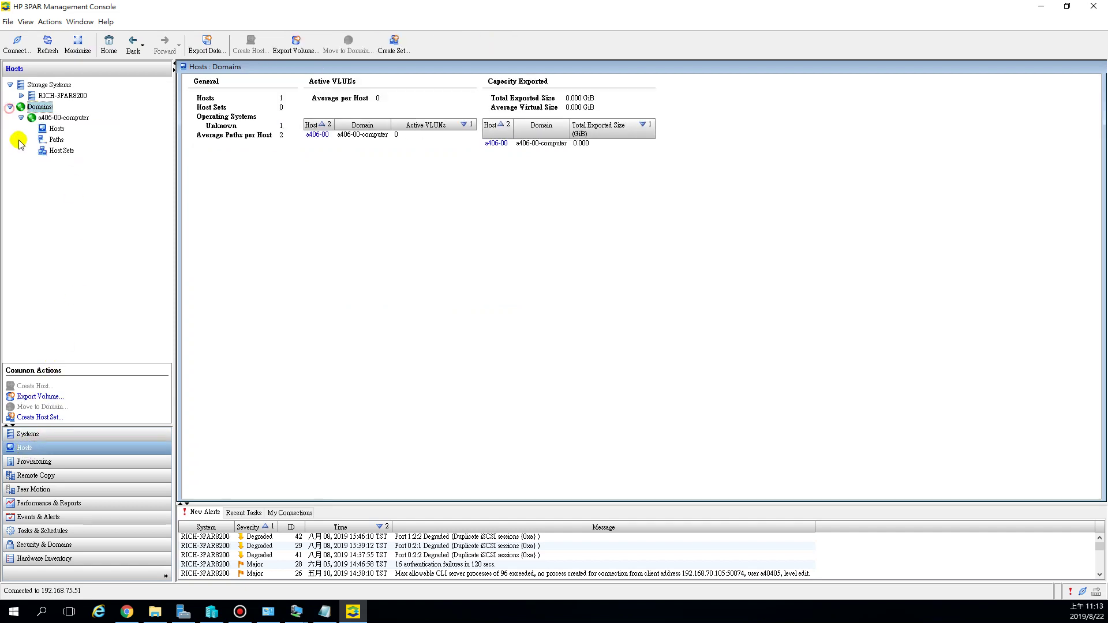
- Reopen the hosts of domain a406-00-computer and widen the WWN/iSCSI Name column to read host a406-00's IQNs
left_click(46, 117)
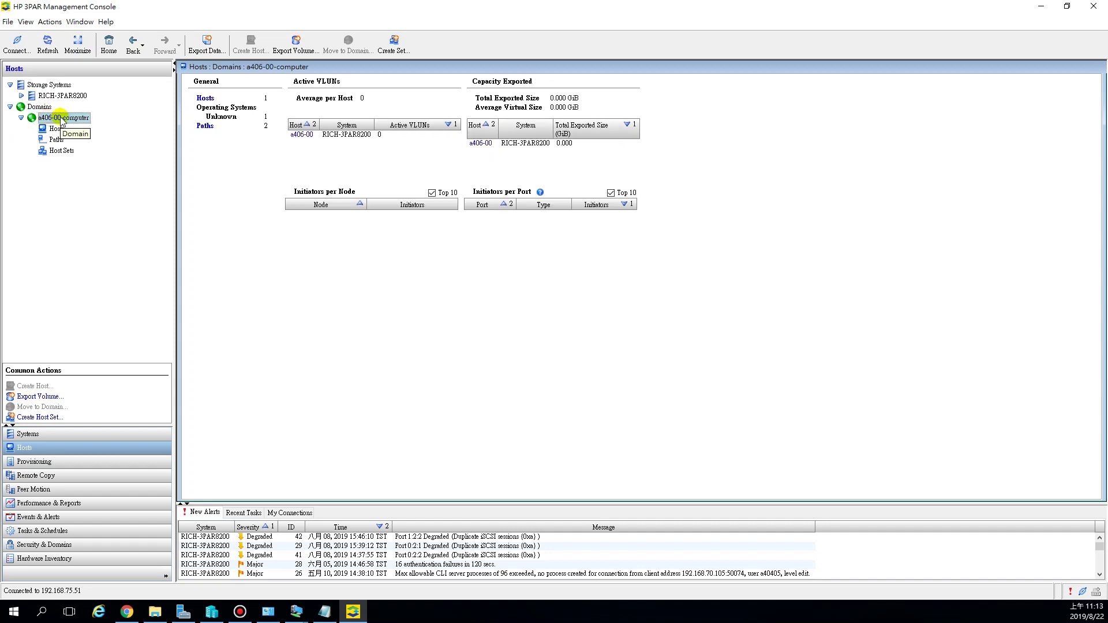
left_click(54, 128)
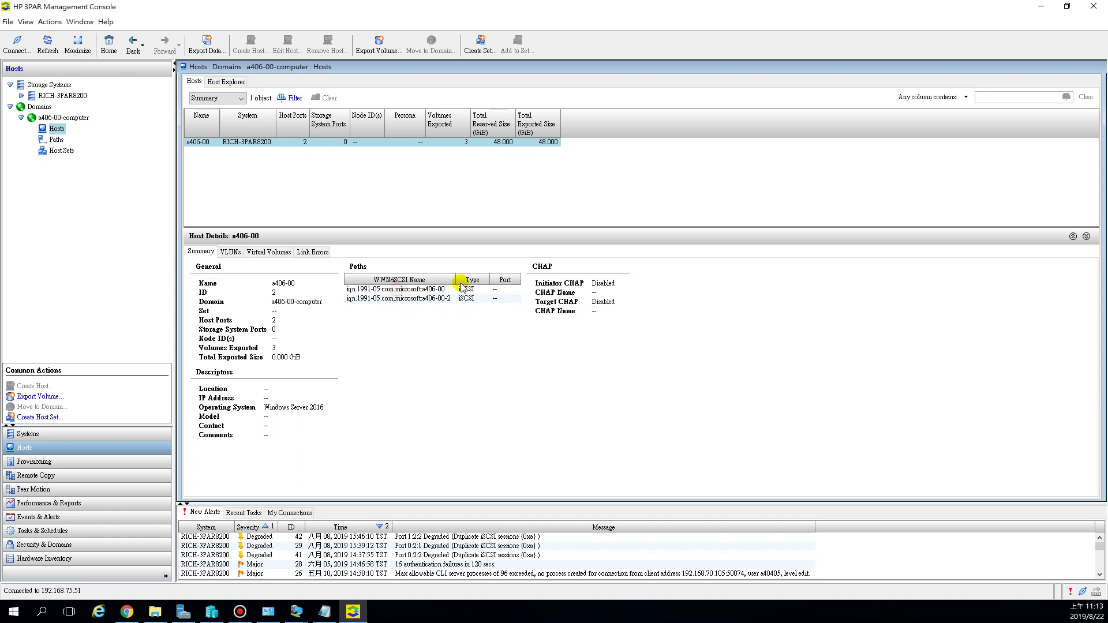
mouse_move(455, 281)
left_mouse_down()
mouse_move(502, 282)
mouse_move(462, 280)
left_mouse_up()
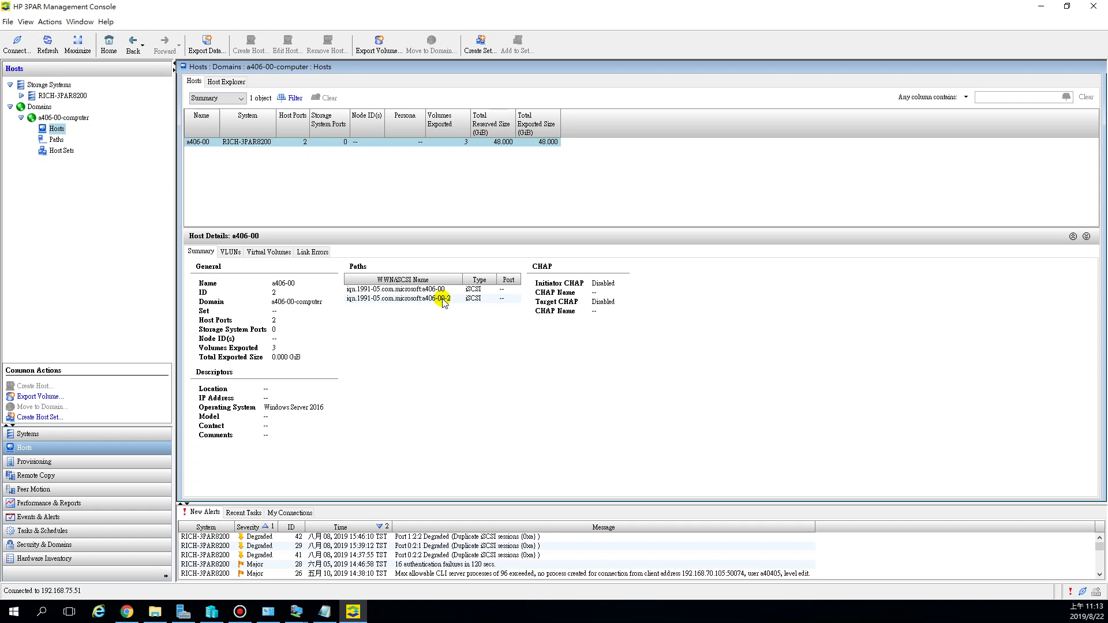
- Move the storage console window aside and start the 00-Server01 virtual machine from its connection window
left_click_drag(398, 14, 820, 54)
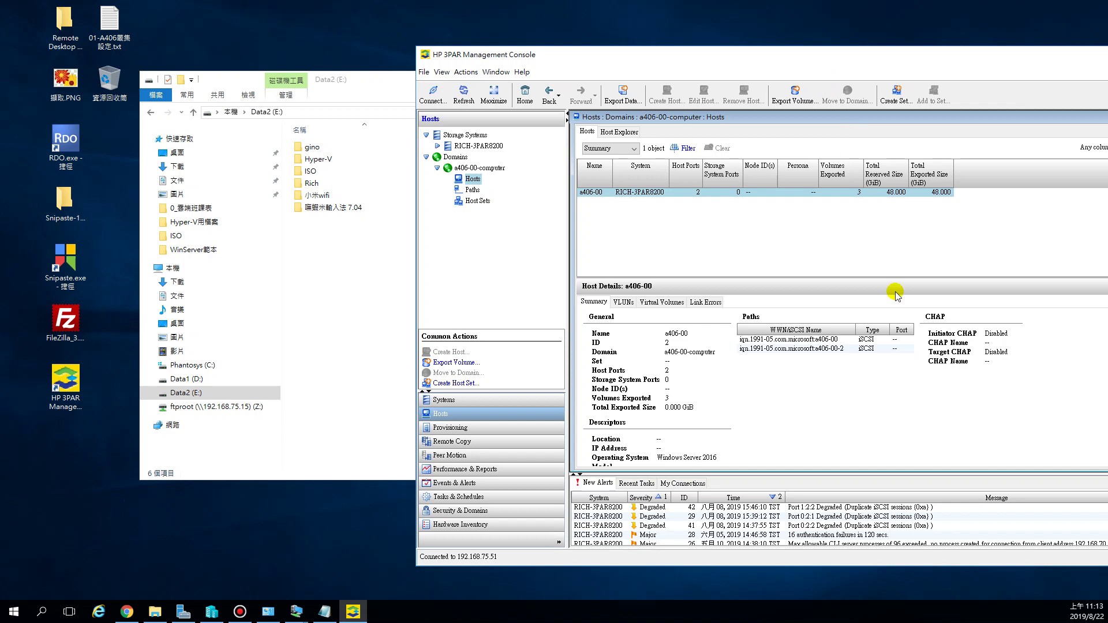
left_click(291, 616)
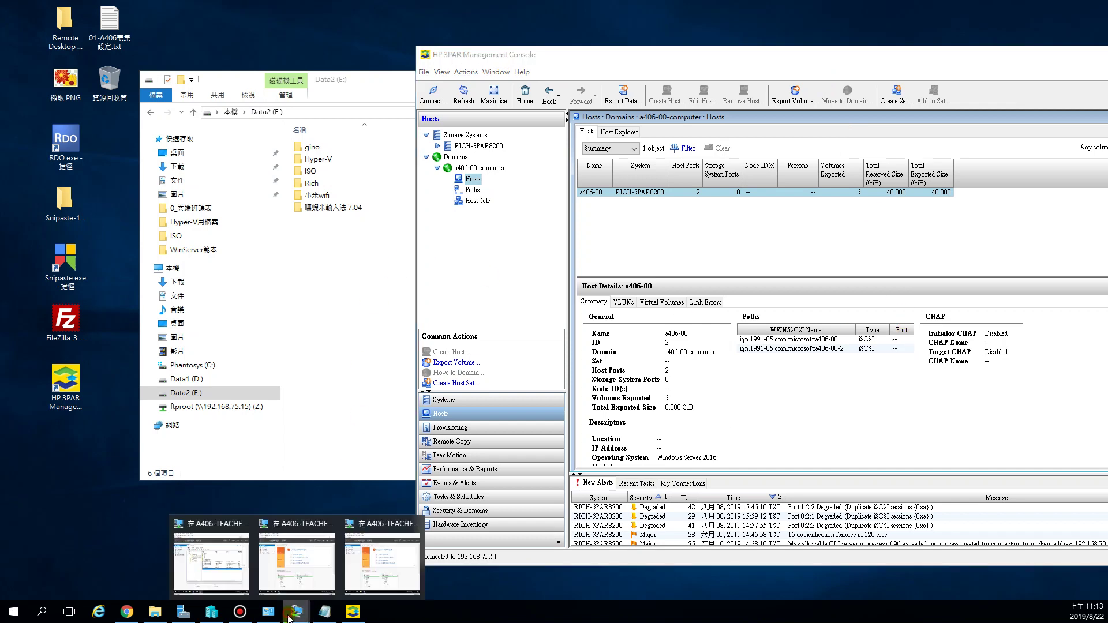
left_click(299, 572)
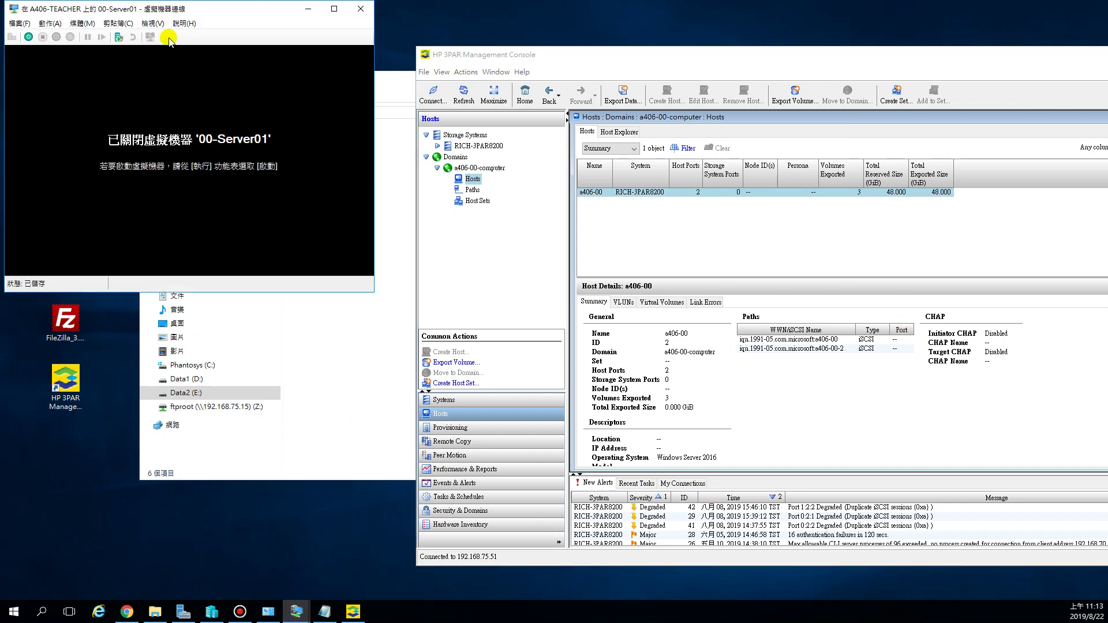
left_click(28, 37)
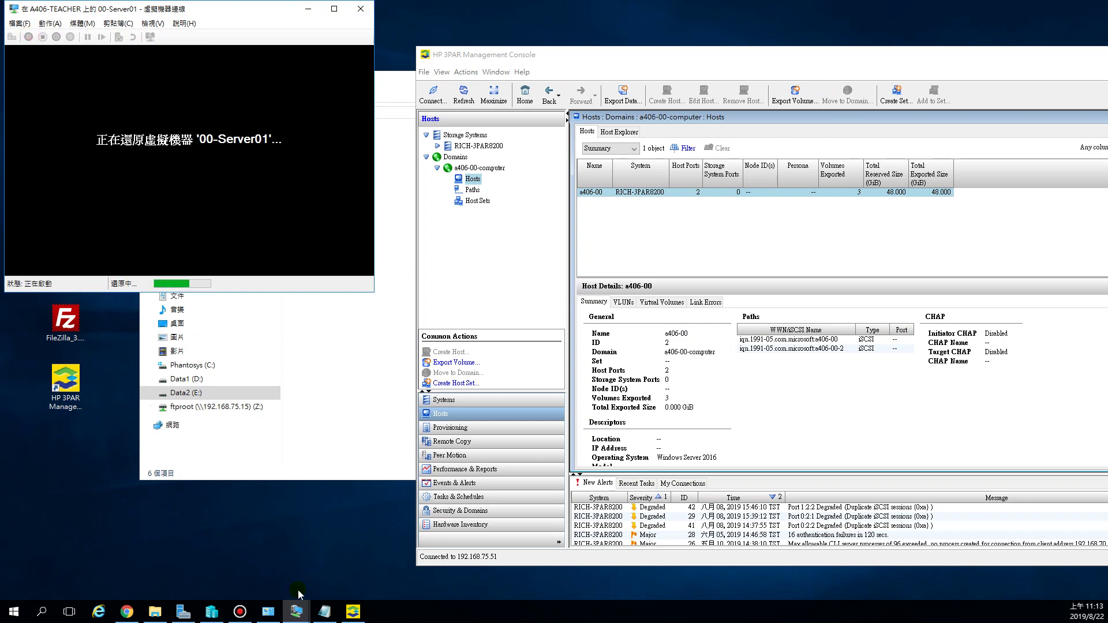
- Bring up the 00-Server02 virtual machine connection and start that machine
mouse_move(296, 612)
left_click(381, 574)
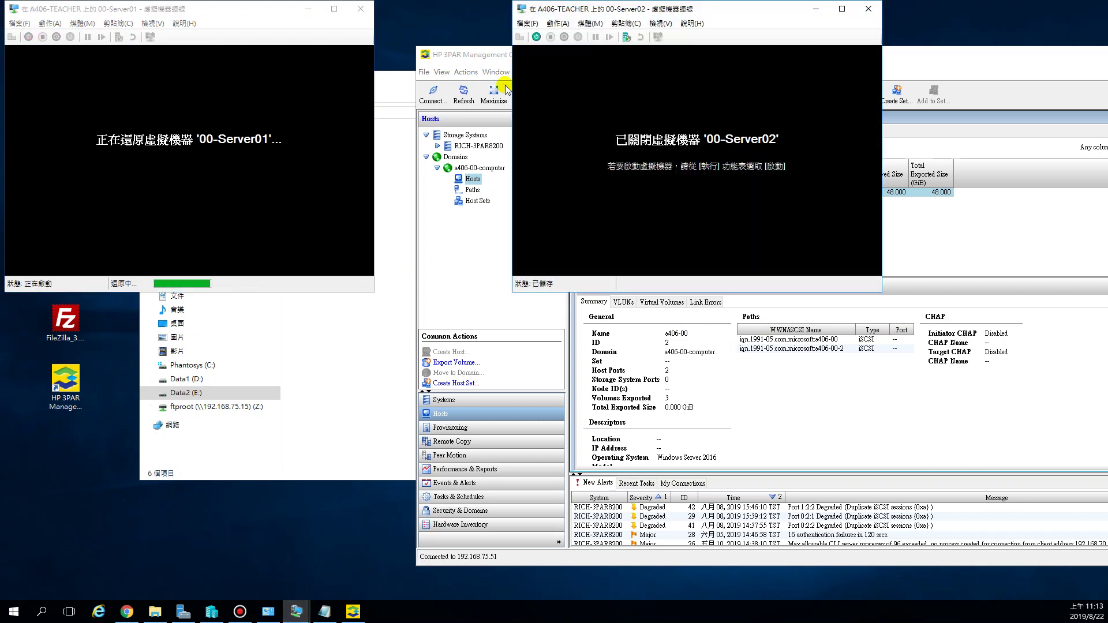
left_click(536, 37)
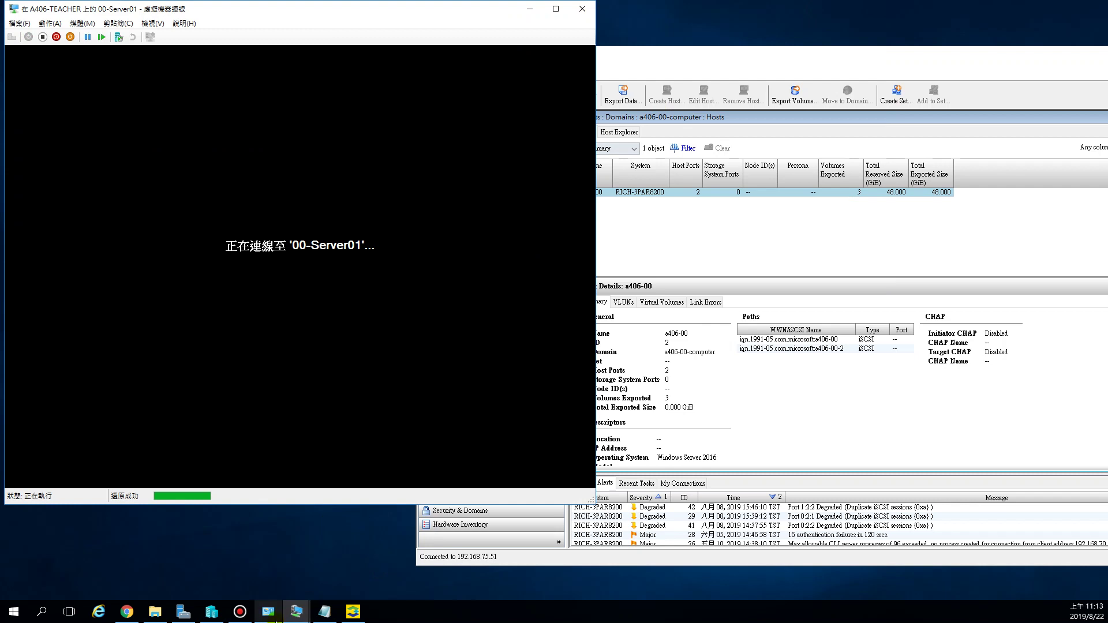
- Bring up the 00-DC virtual machine connection, start that machine and minimize its window
mouse_move(296, 612)
left_click(220, 572)
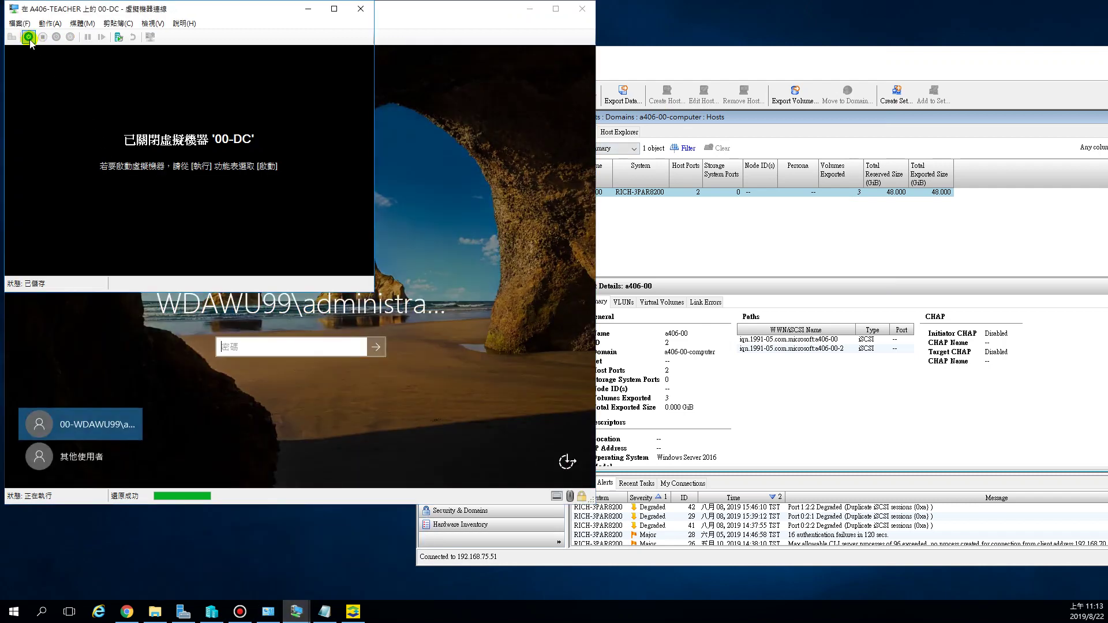
left_click(29, 37)
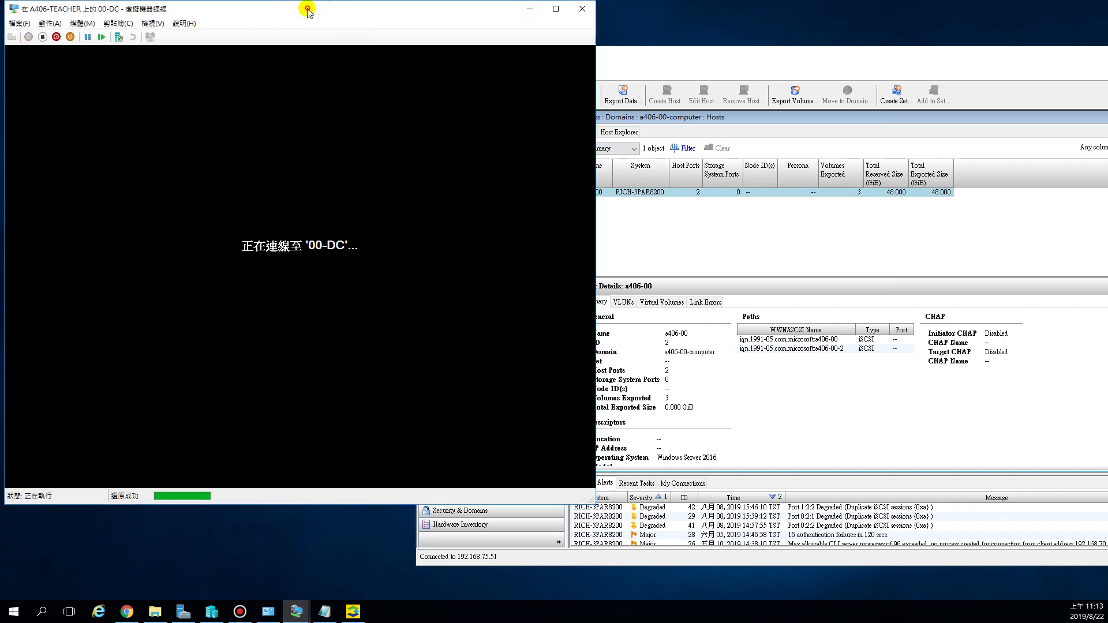
left_click(530, 8)
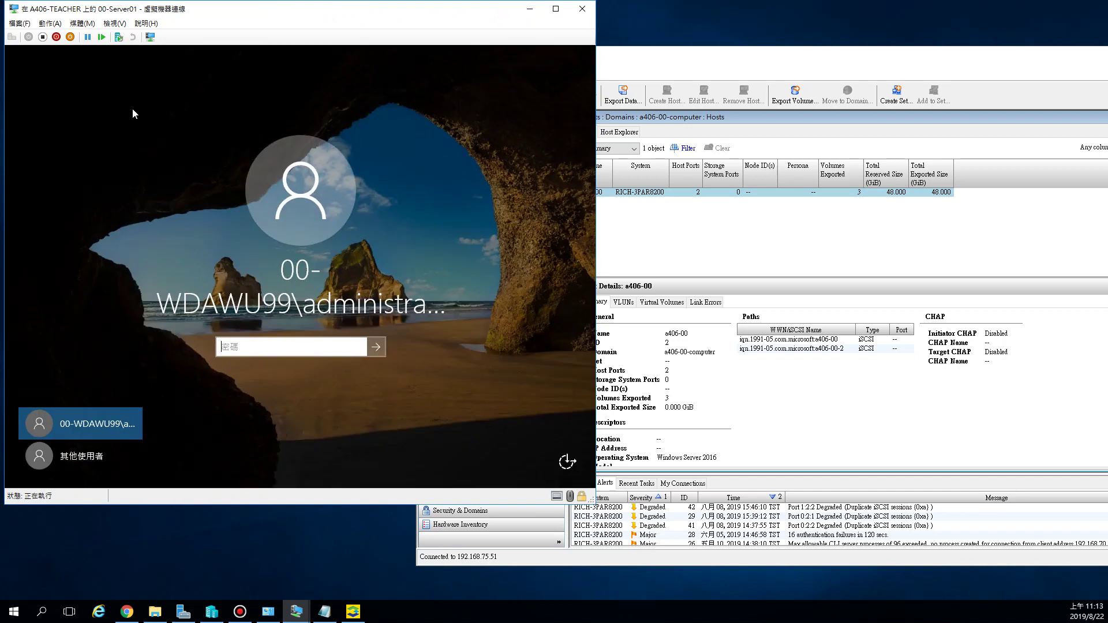
- Sign in to 00-Server01 by entering the domain administrator's account password
left_click(271, 348)
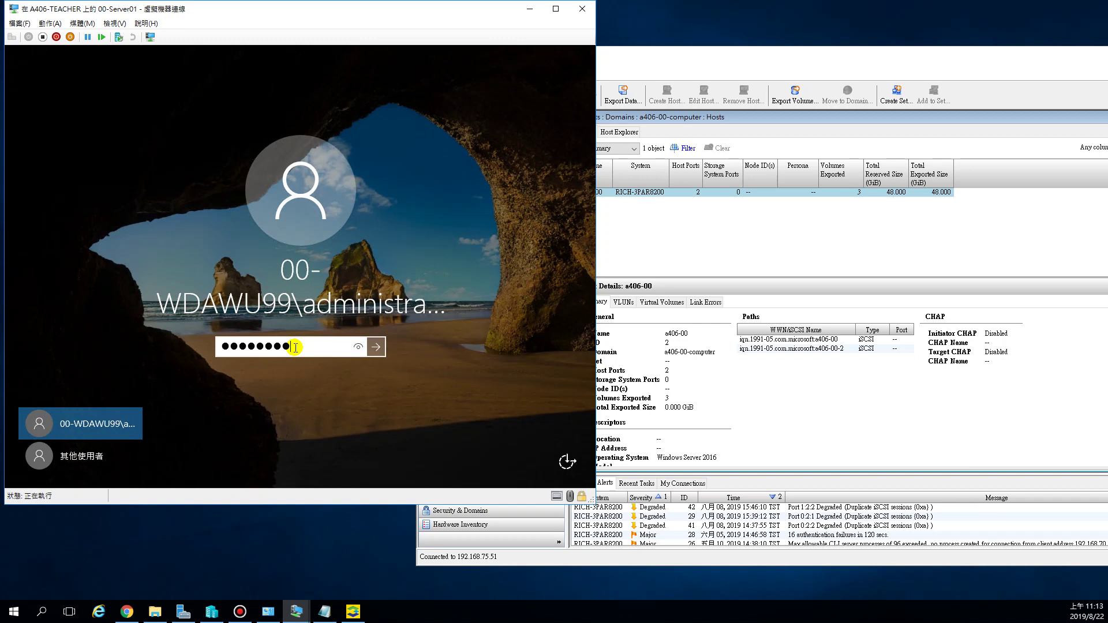
key("Return")
key("Return")
left_click(295, 349)
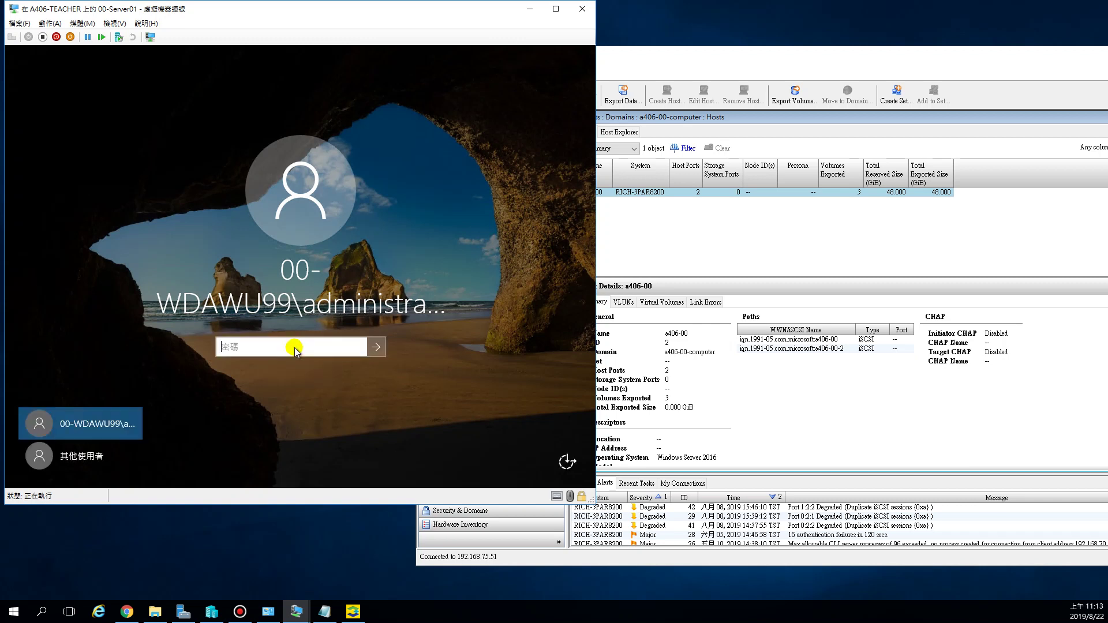
key("Return")
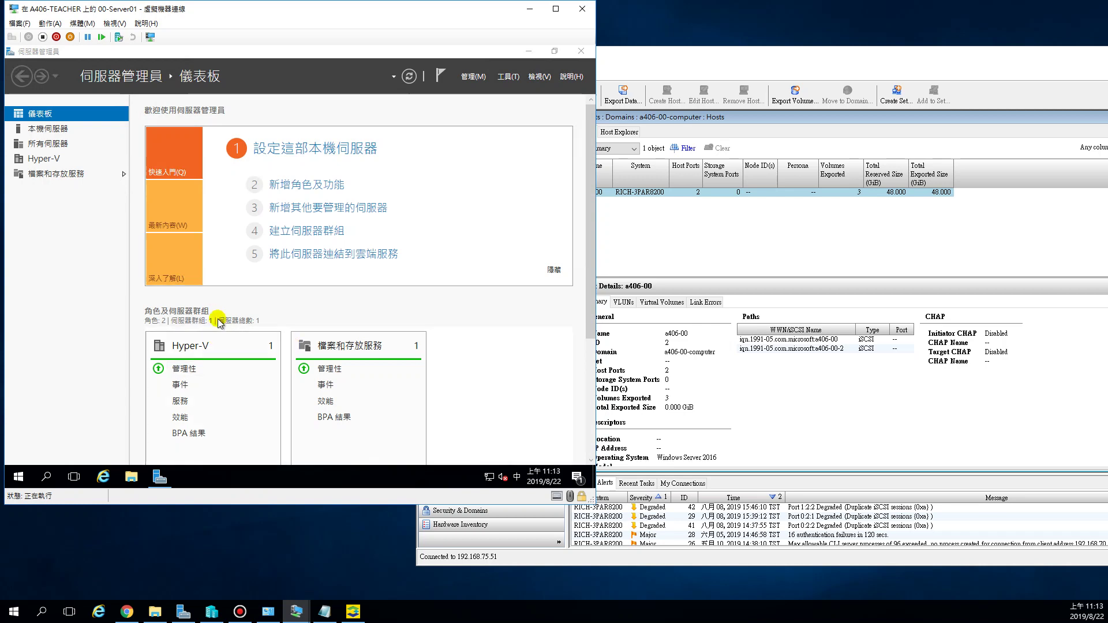
- Bring the 3PAR Management Console forward to view host a406-00's iSCSI names, and return to the 00-Server01 connection window
left_click(685, 55)
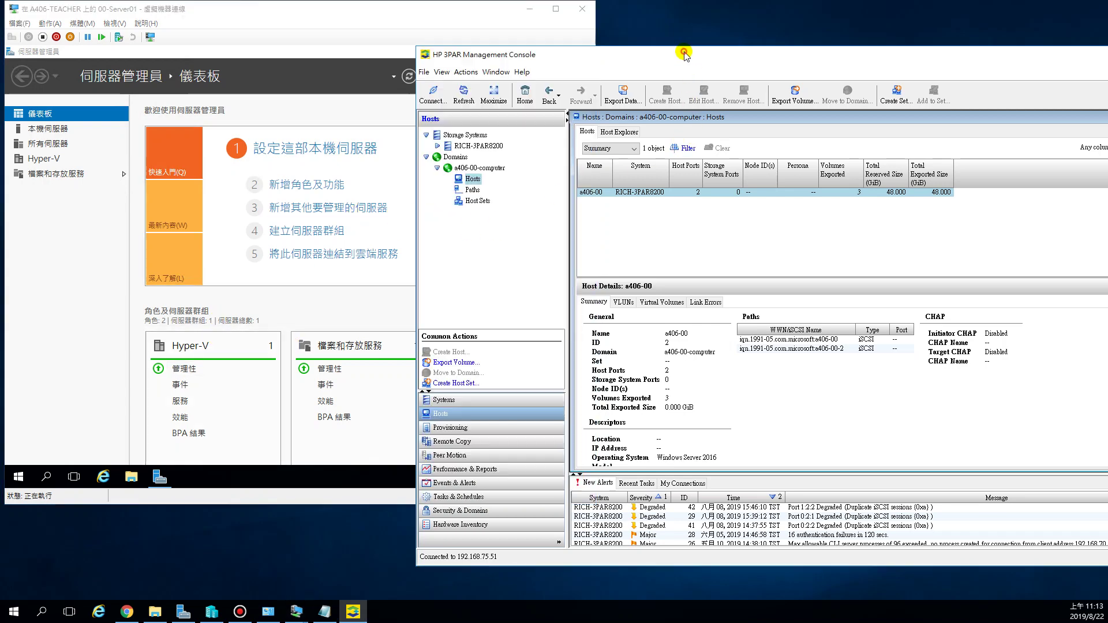
left_click_drag(685, 55, 685, 58)
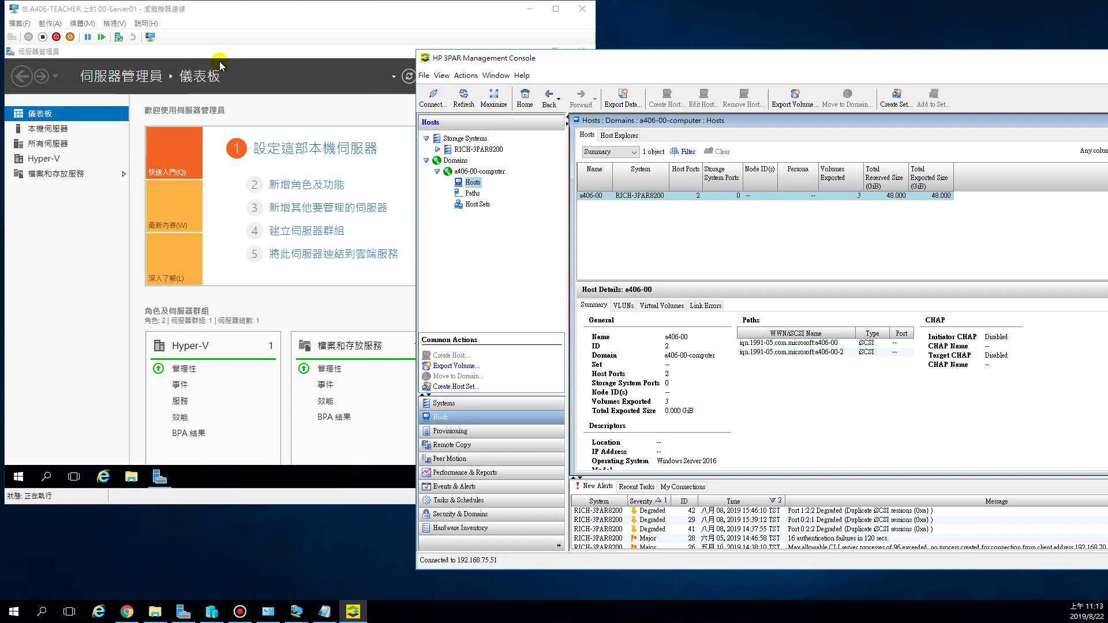
left_click(223, 6)
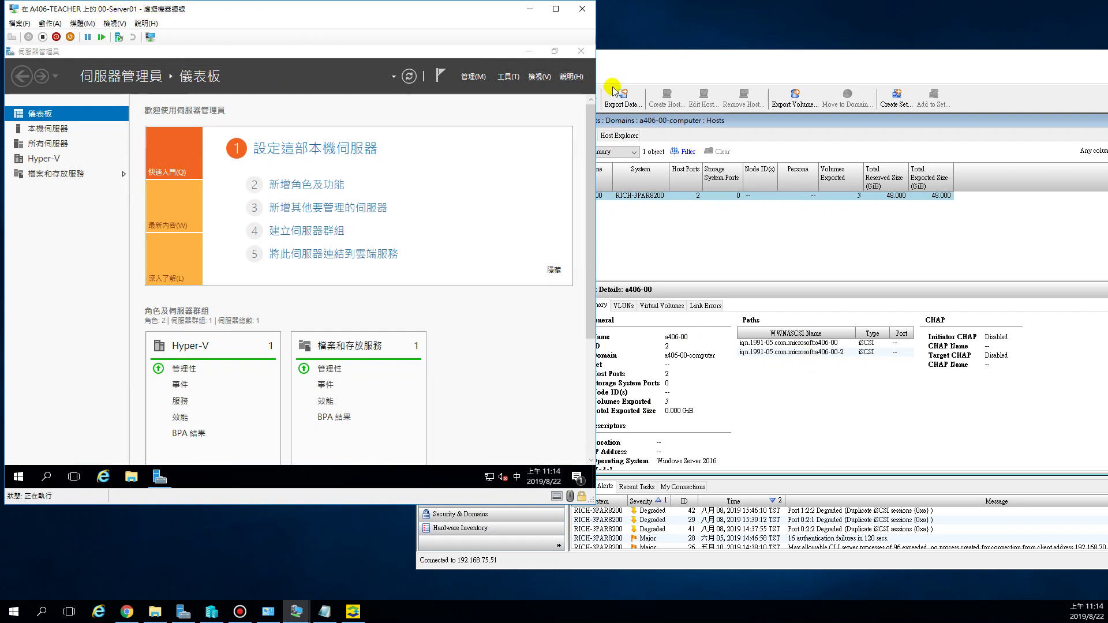
- Open the iSCSI Initiator on 00-Server01 and agree to start the Microsoft iSCSI service automatically
left_click(508, 81)
left_click(508, 80)
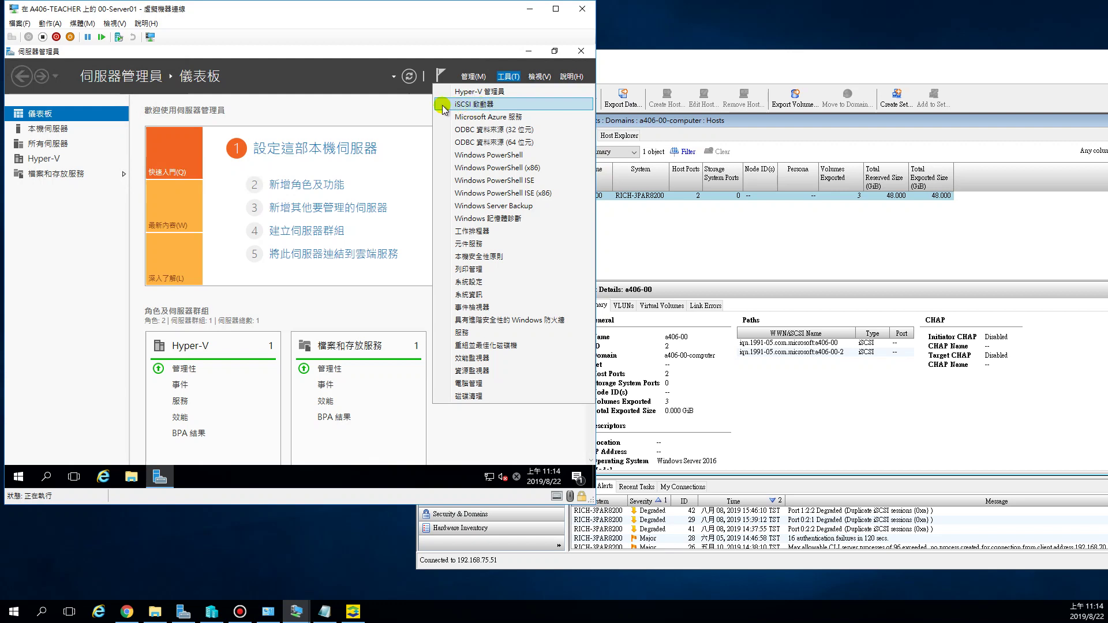
left_click(474, 105)
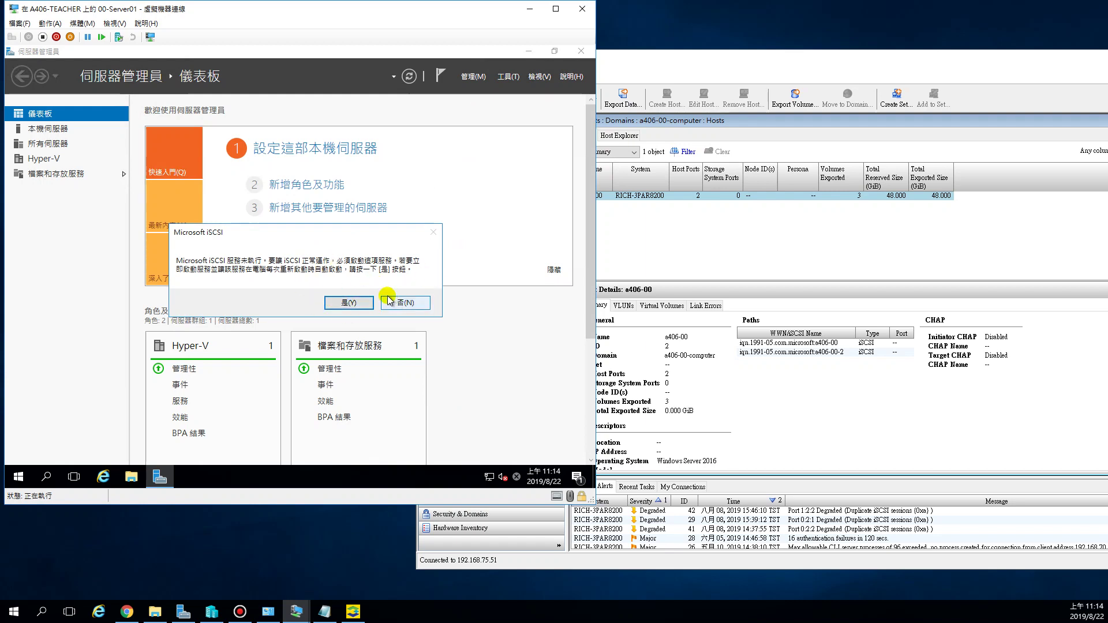
left_click(360, 304)
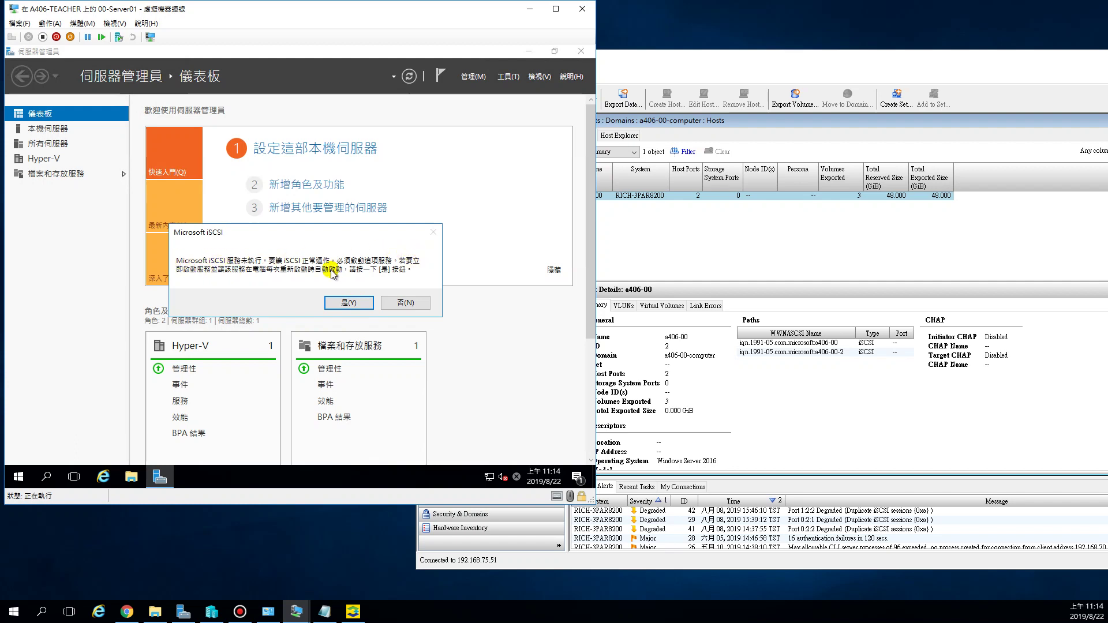
left_click(343, 304)
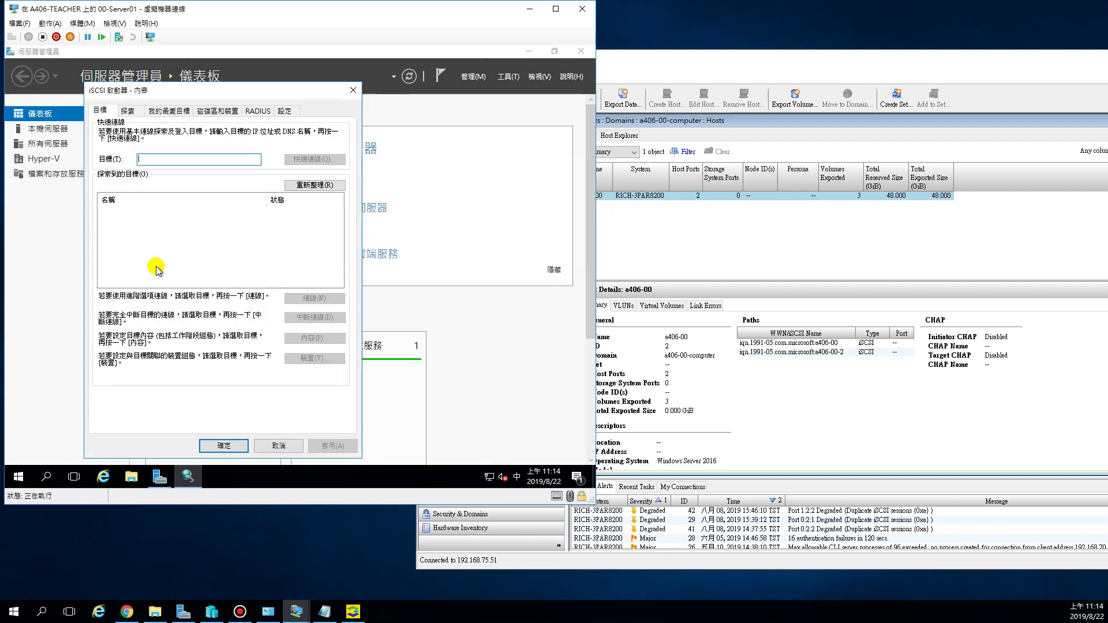
- Enter iqn.1991-05.com.microsoft:a406-00 as the new initiator name in 00-Server01's iSCSI configuration, leaving the name dialog open
left_click(285, 114)
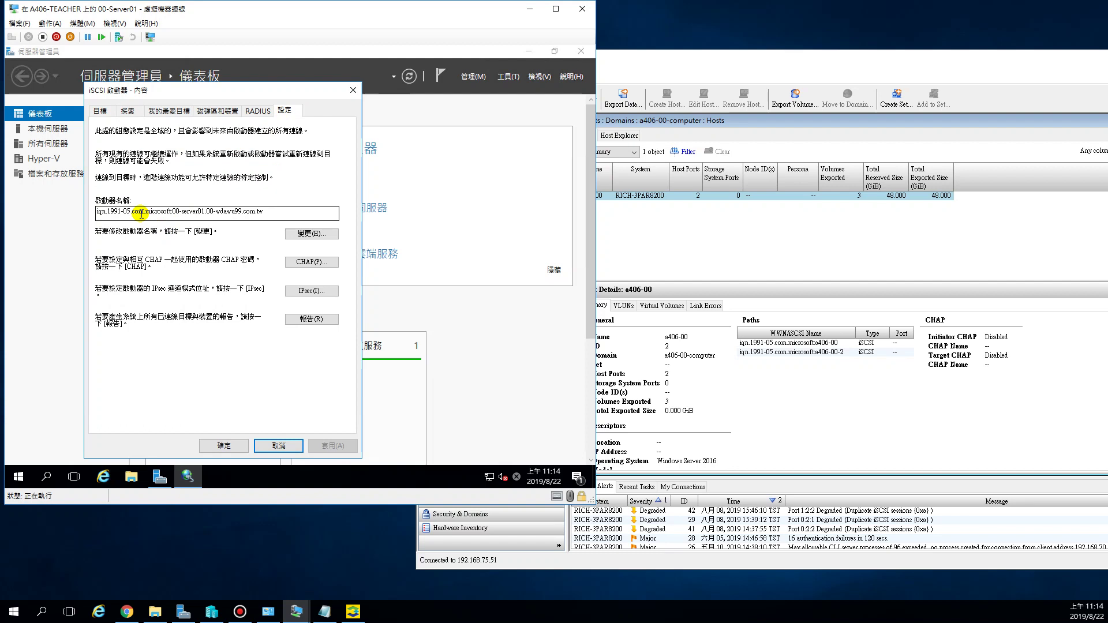
left_click(306, 234)
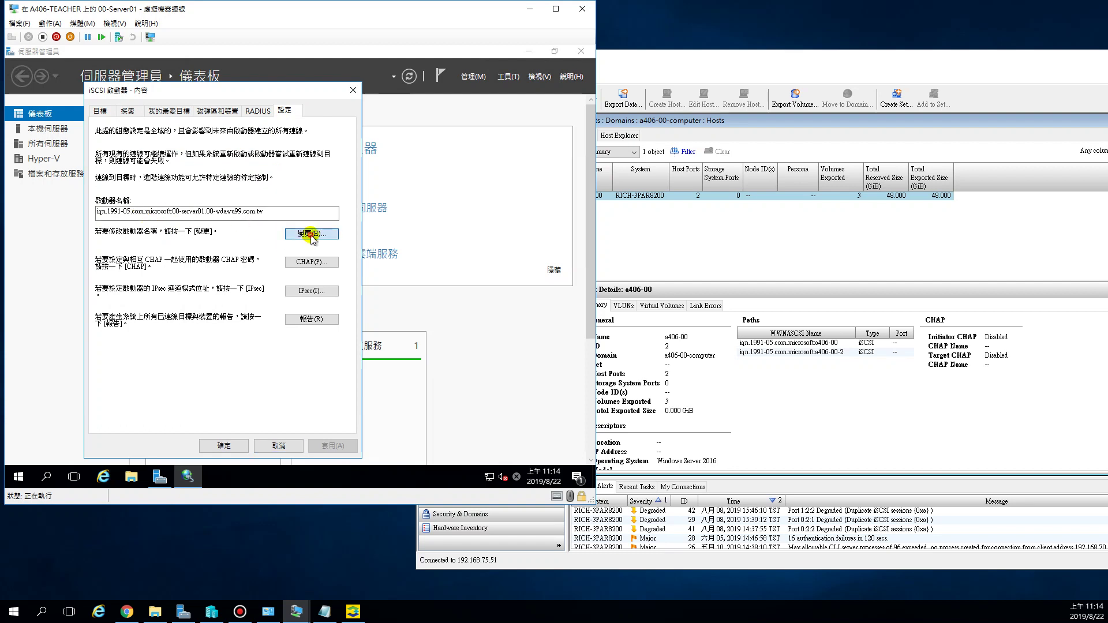
left_click(215, 165)
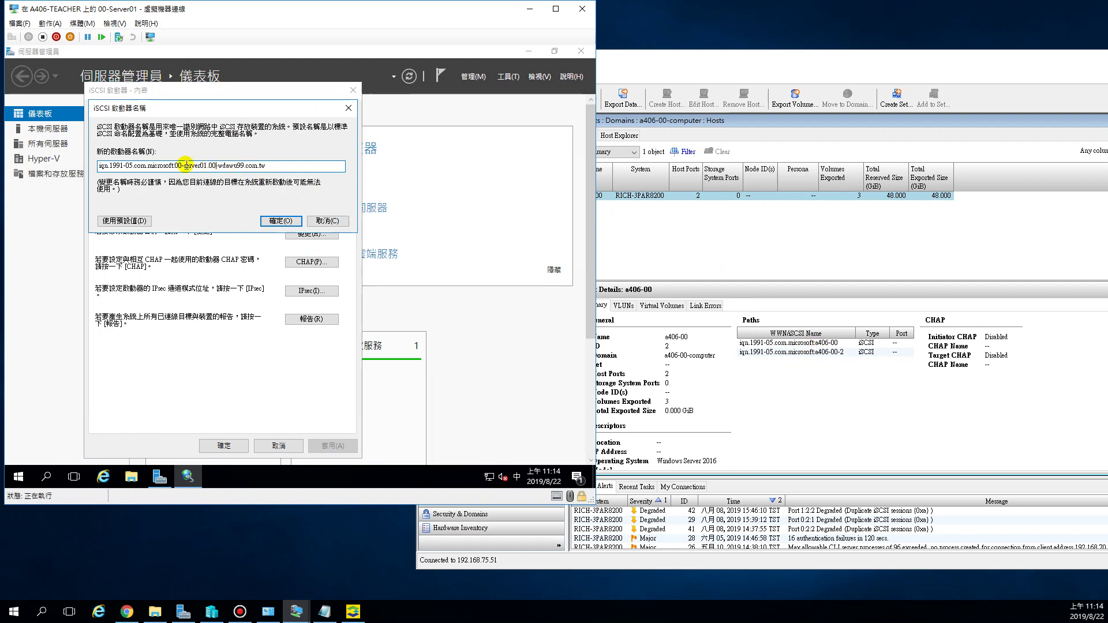
left_click_drag(185, 165, 701, 182)
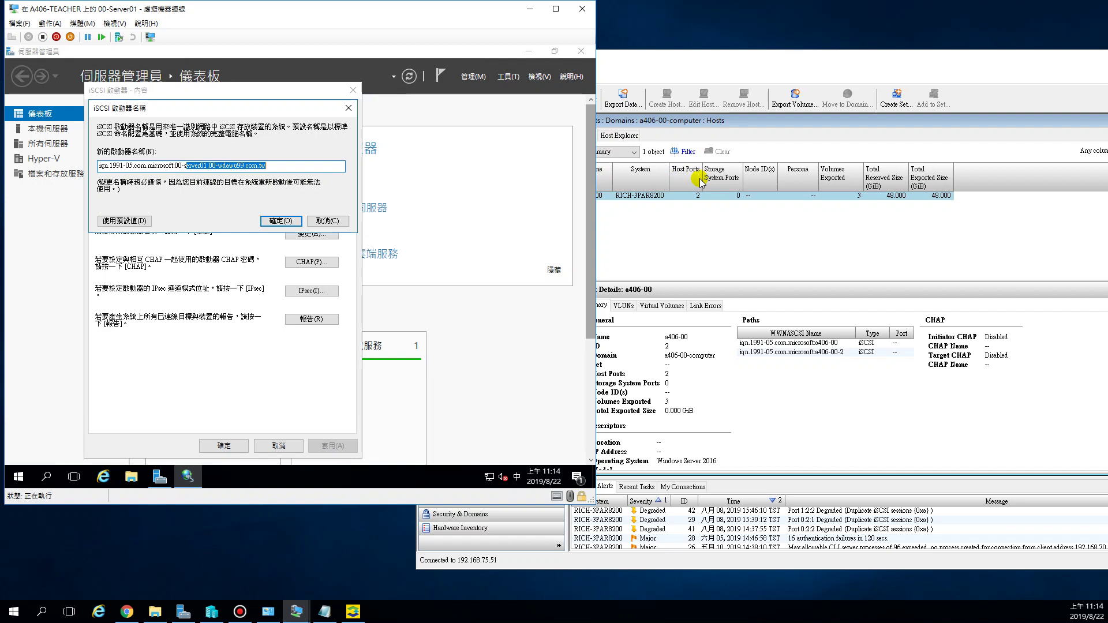
key("BackSpace")
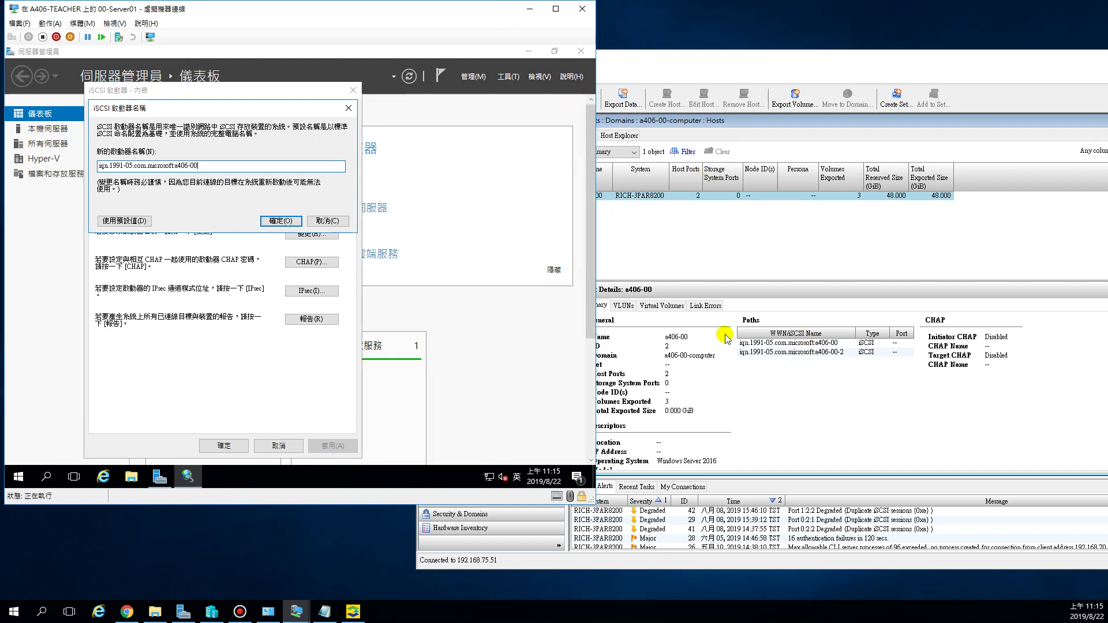
left_click_drag(216, 167, 88, 183)
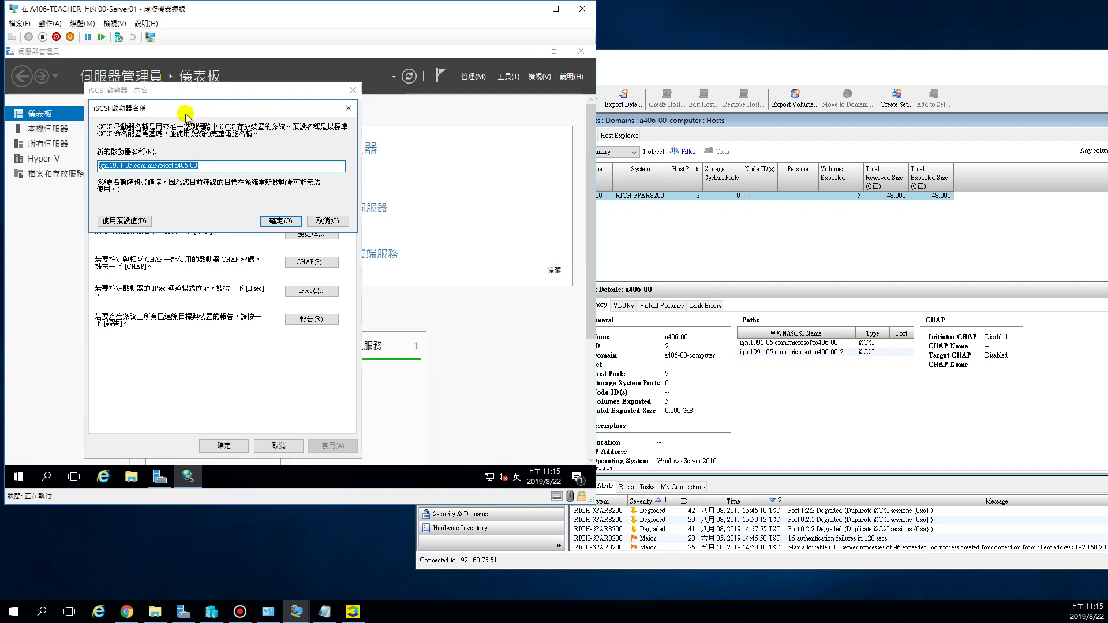
left_click_drag(186, 108, 186, 88)
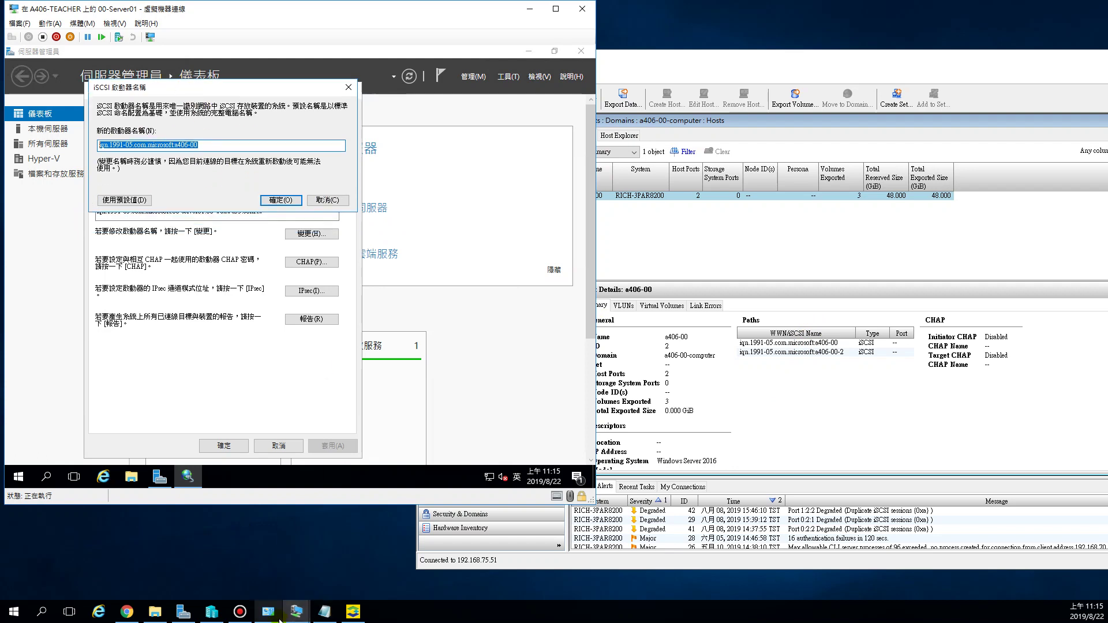
- Switch to the 00-Server02 connection and sign in with the domain administrator's account password
mouse_move(297, 611)
left_click(368, 562)
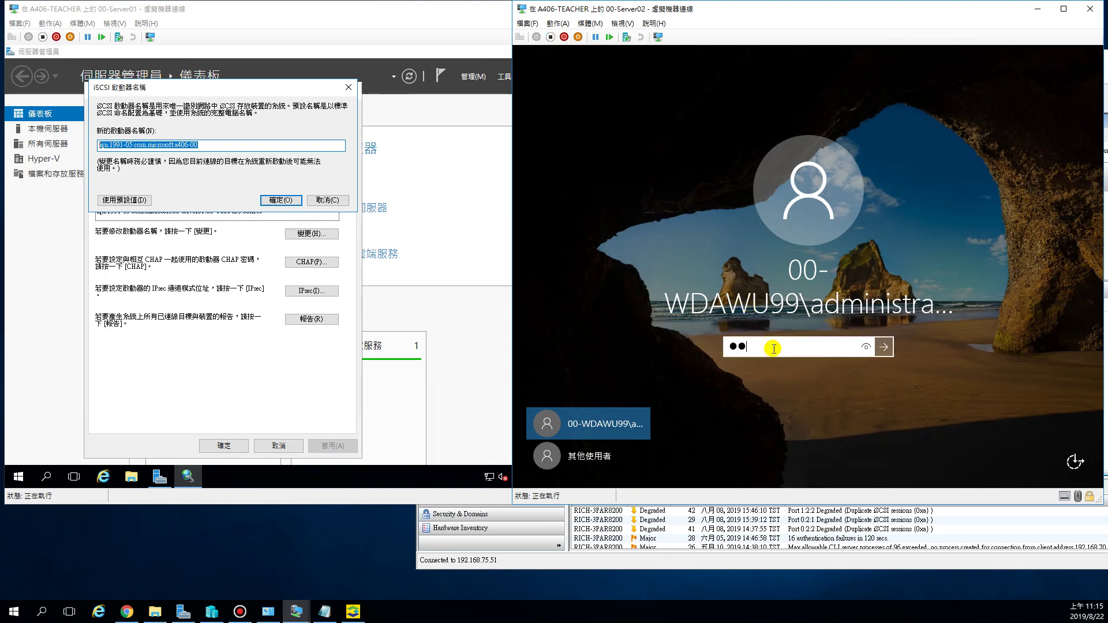
key("Return")
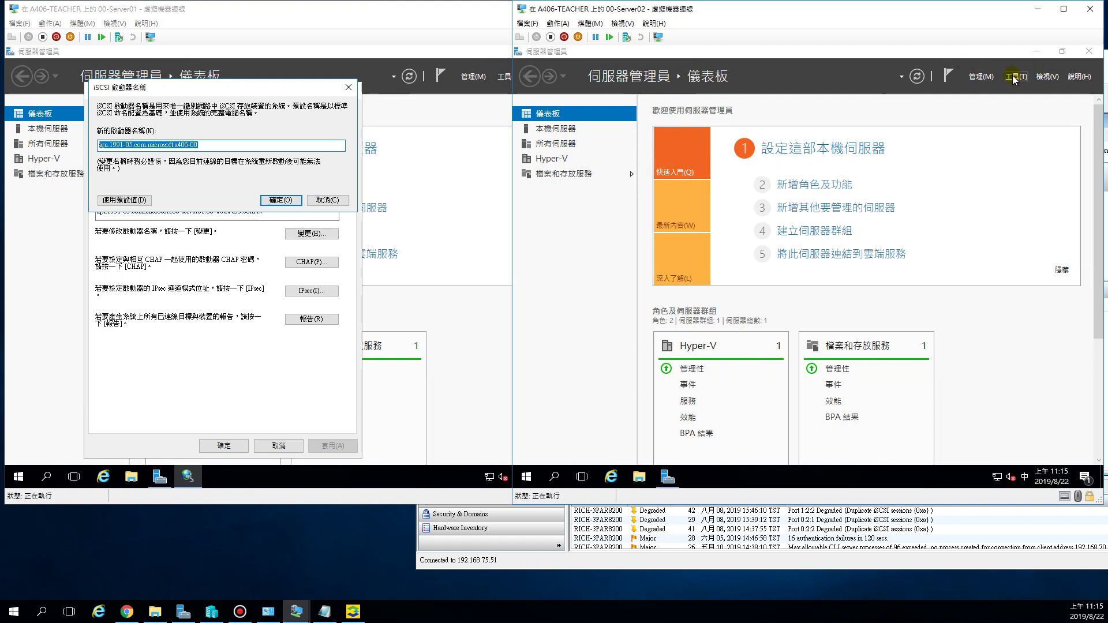
- Open the iSCSI Initiator on 00-Server02 and agree to start the Microsoft iSCSI service
left_click(1014, 78)
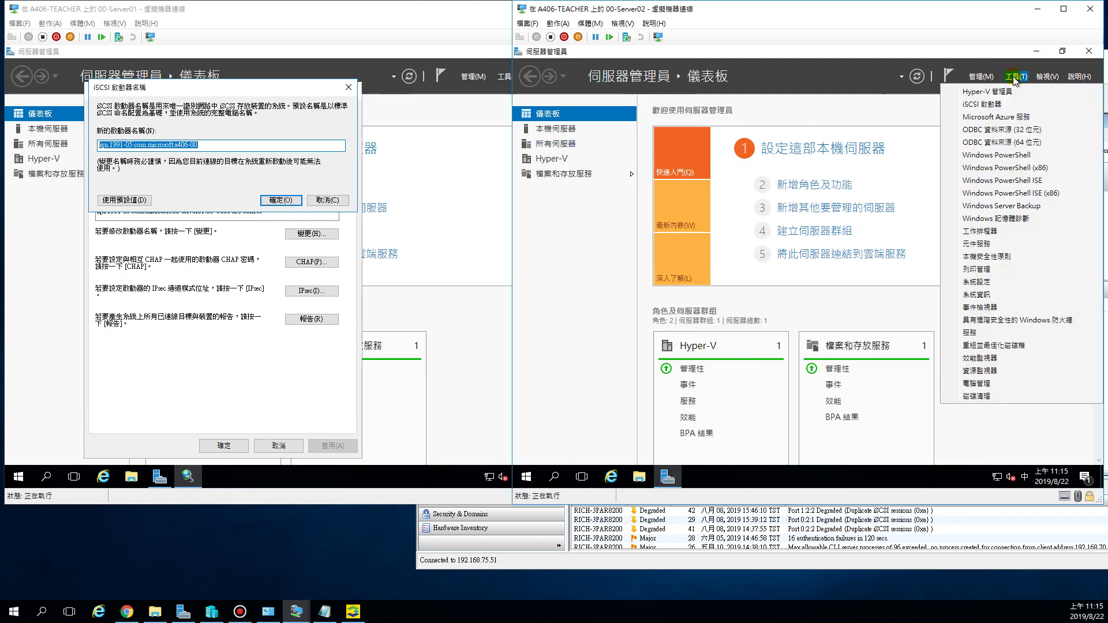
left_click(998, 106)
left_click(849, 301)
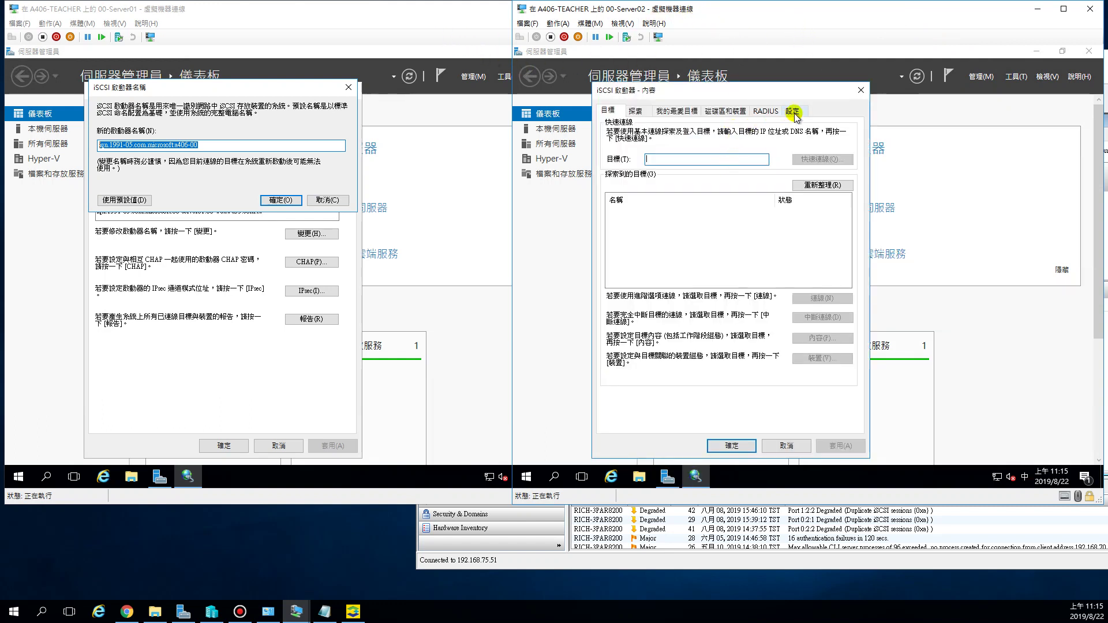
- Enter iqn.1991-05.com.microsoft:a406-00-2 as 00-Server02's new initiator name, moving its window so the storage console's IQNs can be read
left_click(793, 111)
left_click(822, 235)
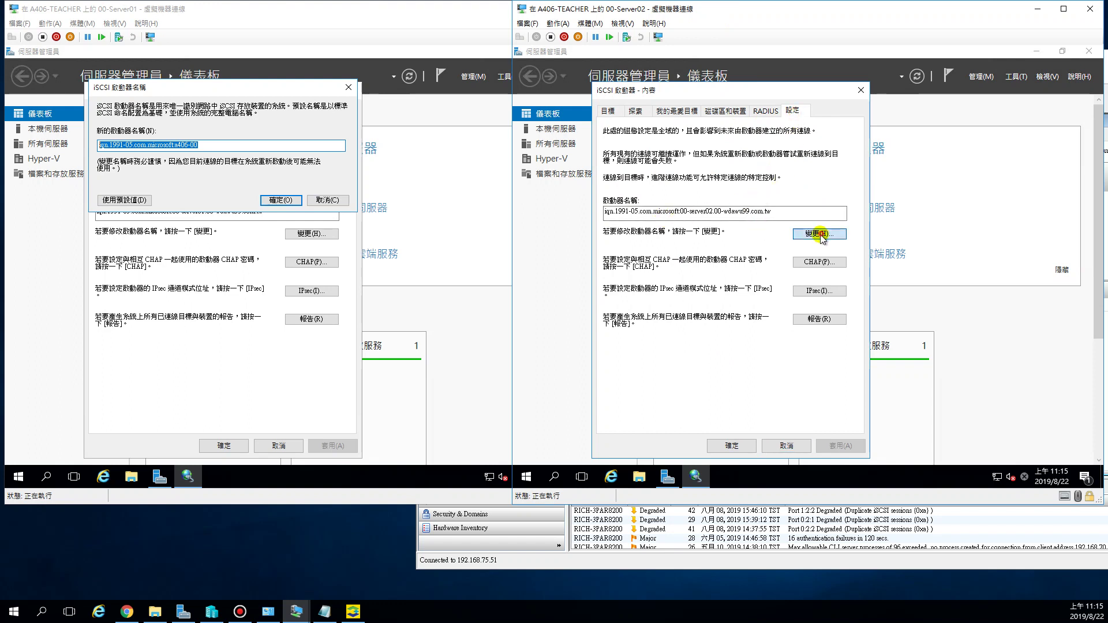
left_click(775, 166)
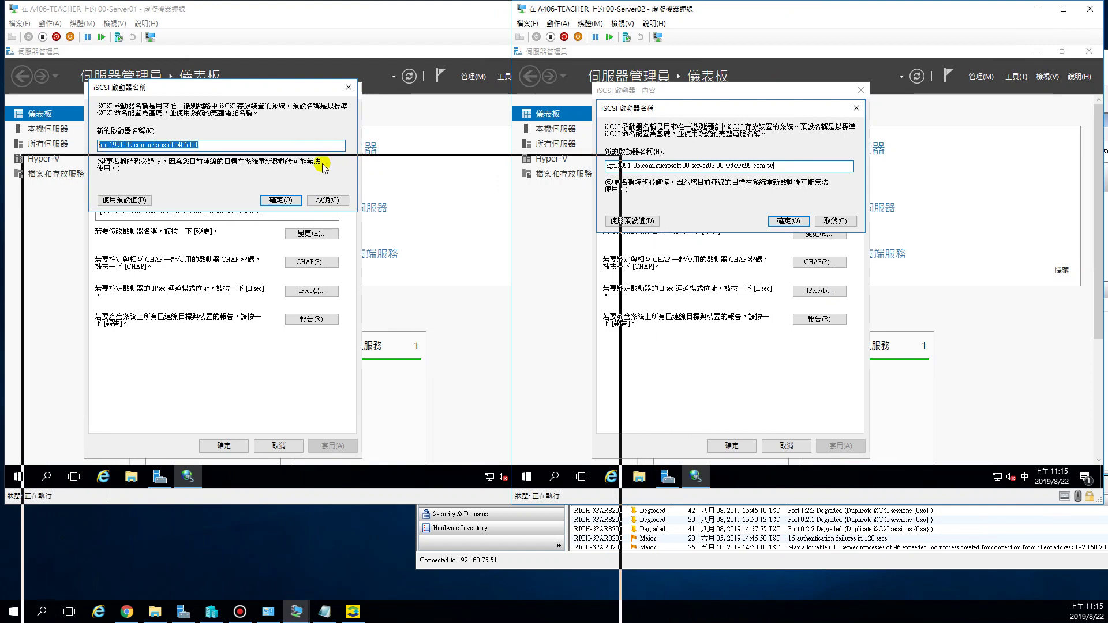
left_click_drag(323, 166, 324, 166)
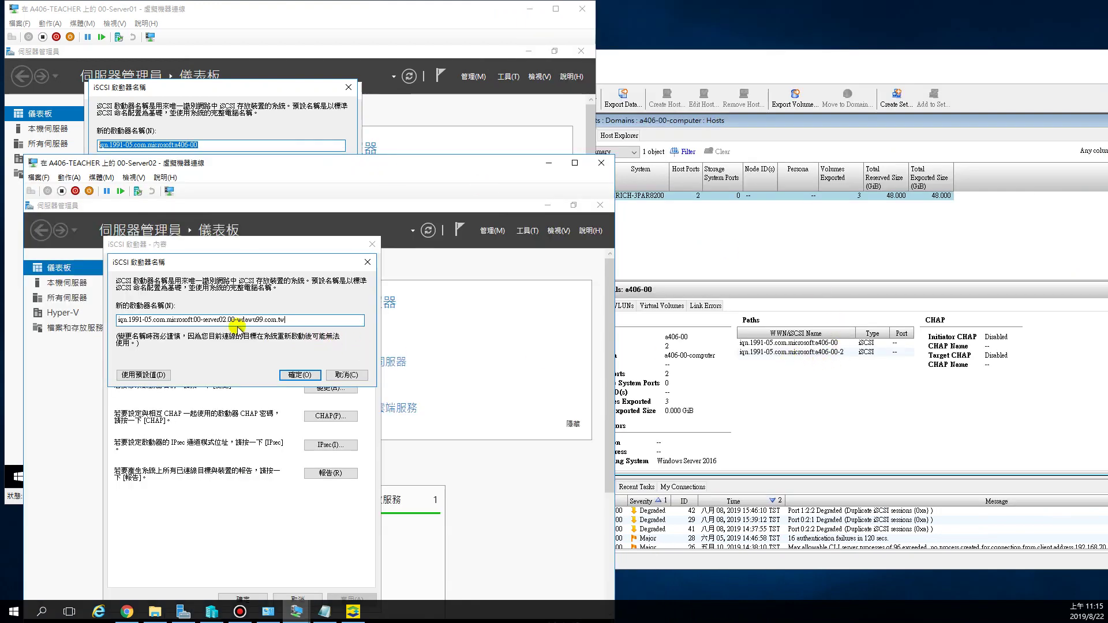
left_click_drag(235, 319, 228, 320)
type(".")
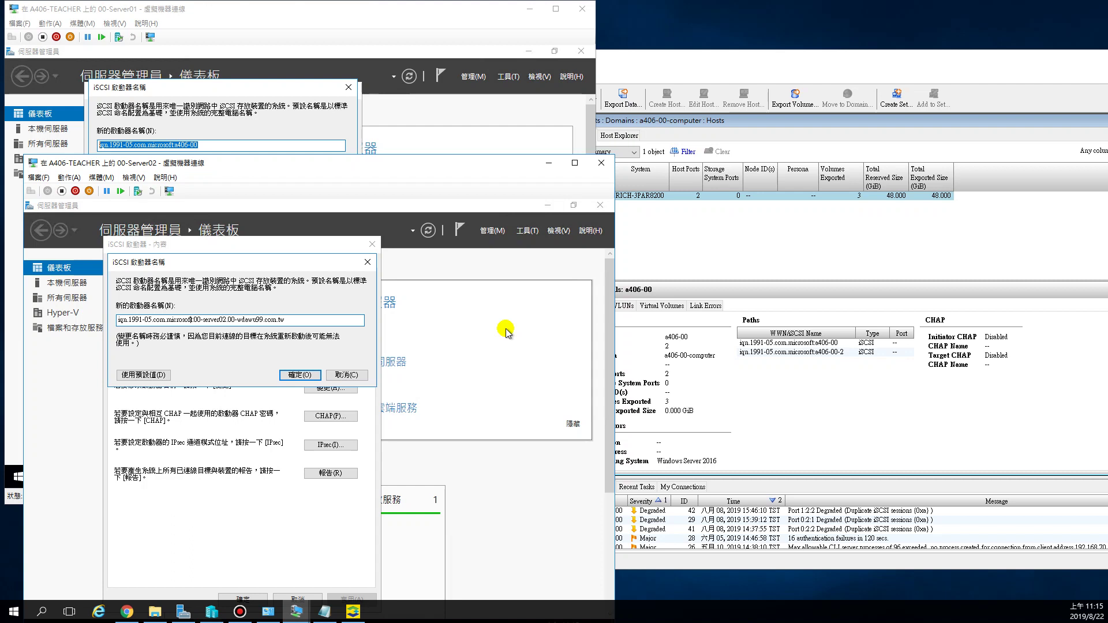
key("shift+End")
key("Delete")
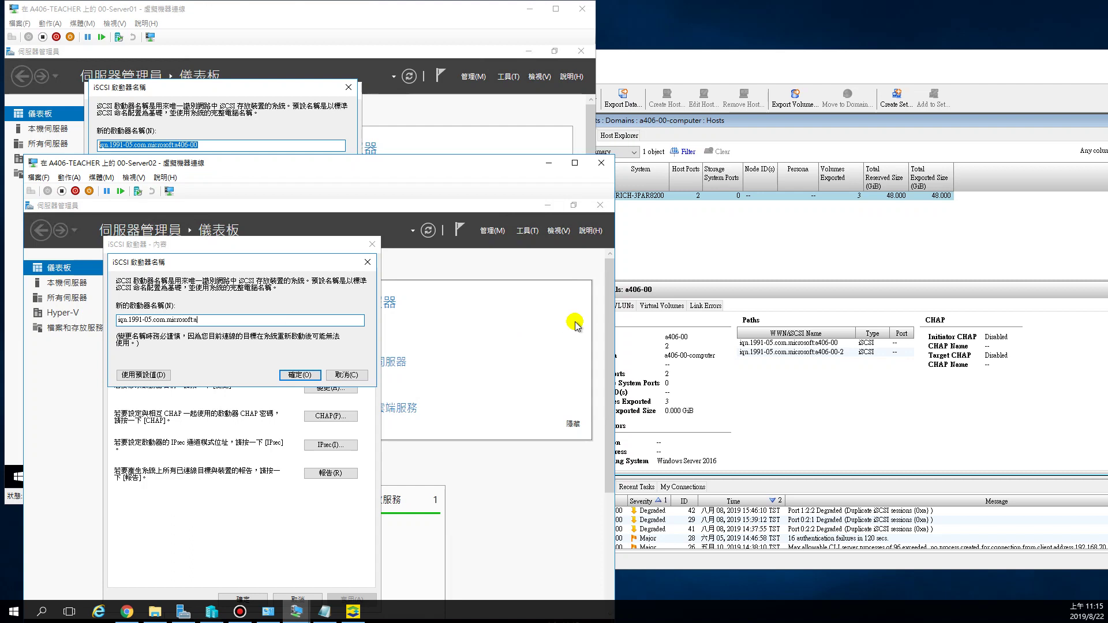
type("a406-00-2")
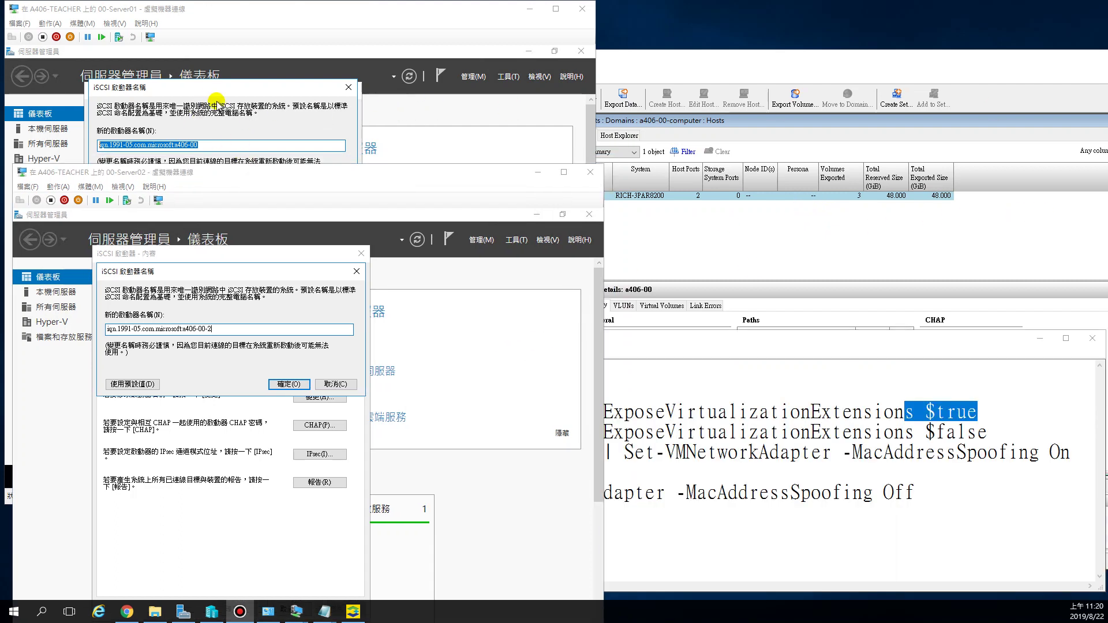
- Compare the entered names with the storage console's host IQNs and apply the new initiator names on 00-Server01 and 00-Server02
left_click(777, 263)
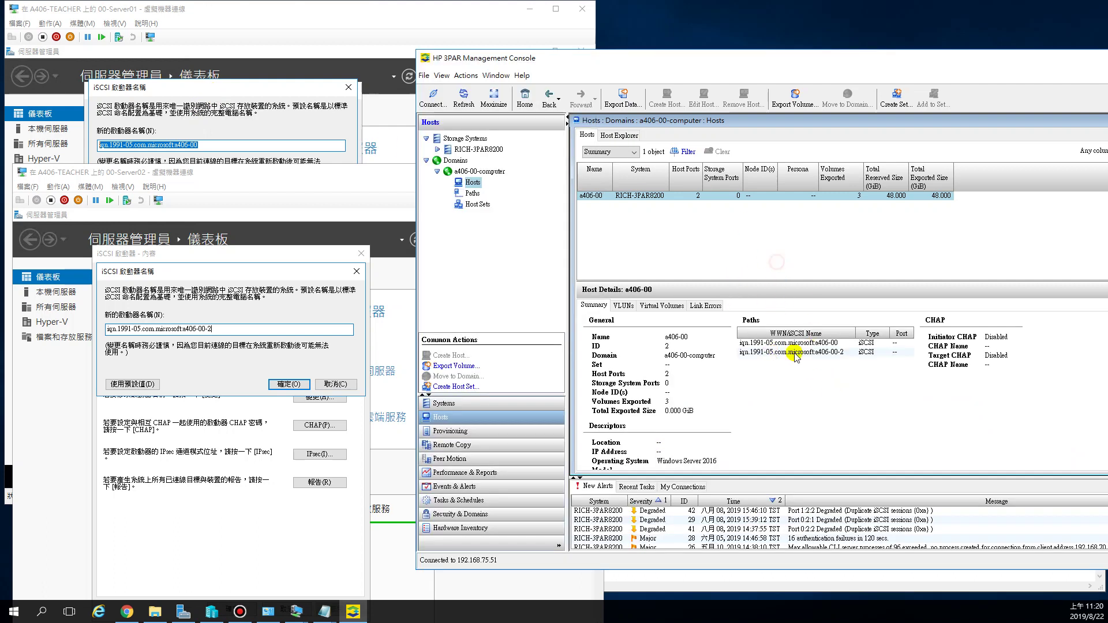
left_click(235, 183)
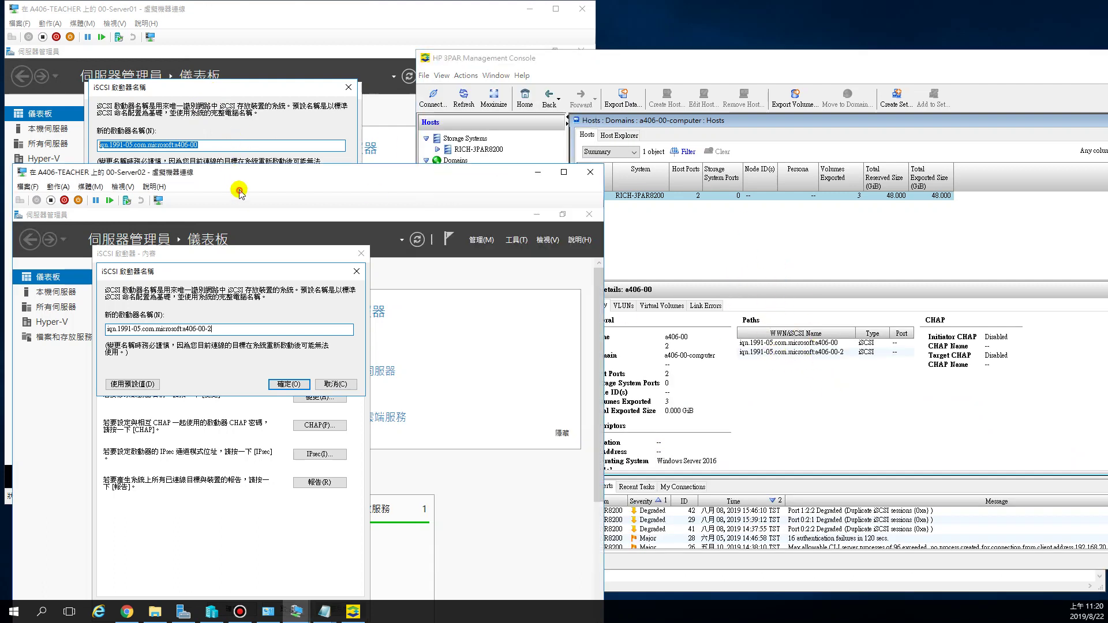
left_click(287, 95)
left_click(283, 199)
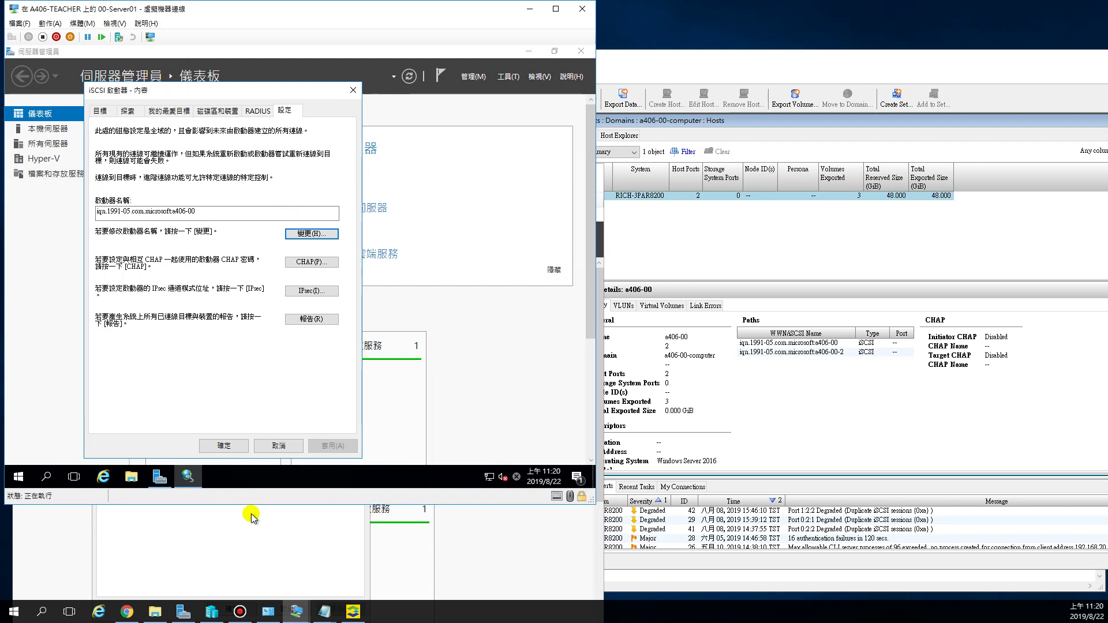
left_click(250, 546)
left_click(290, 394)
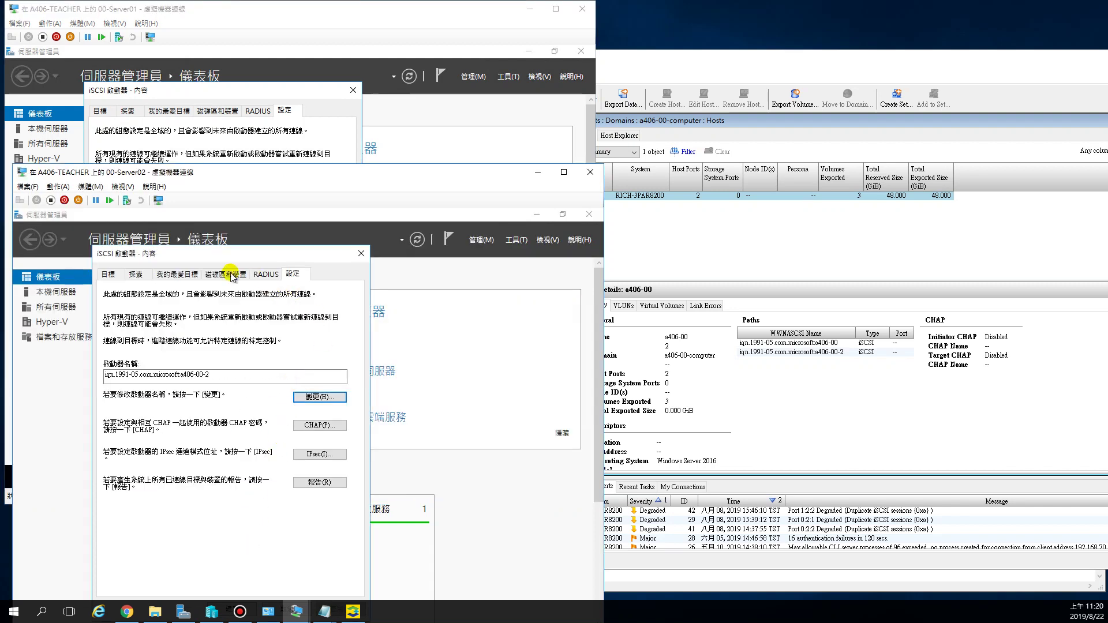
left_click(221, 93)
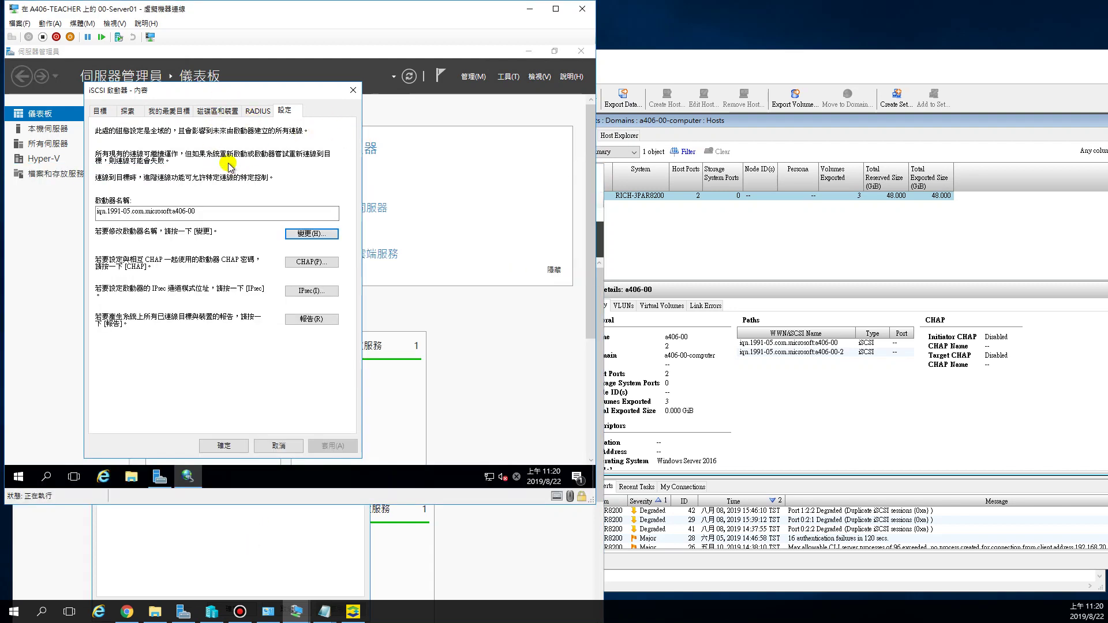
- Quick-connect 00-Server01's iSCSI Initiator to the 3PAR storage target iqn.2000-05.com.3pardata:21220002ac021189
left_click(100, 111)
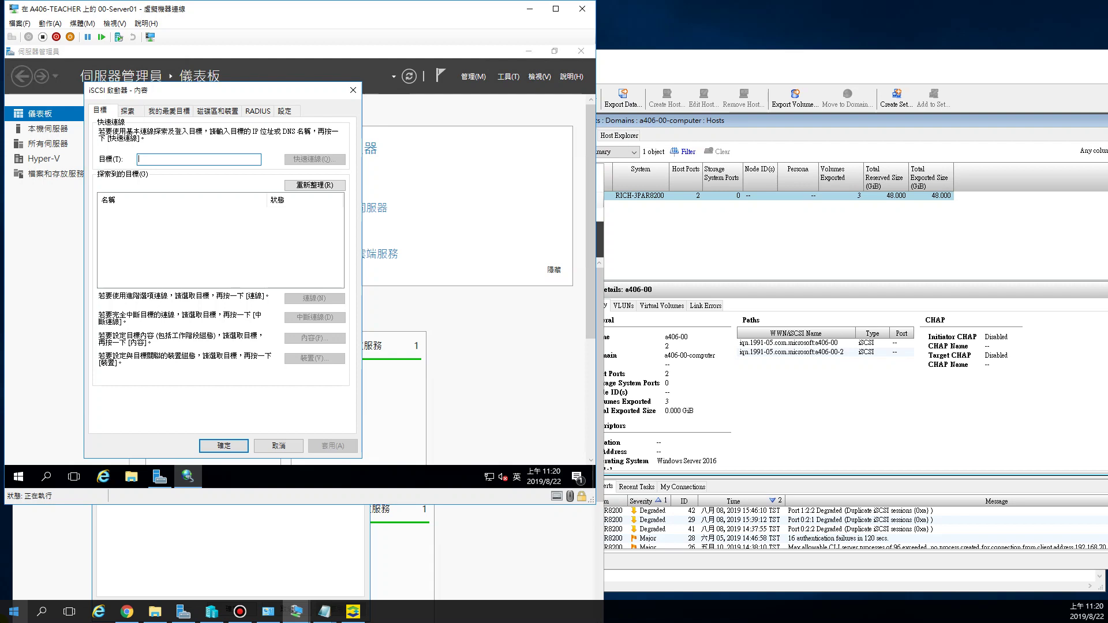
type("19")
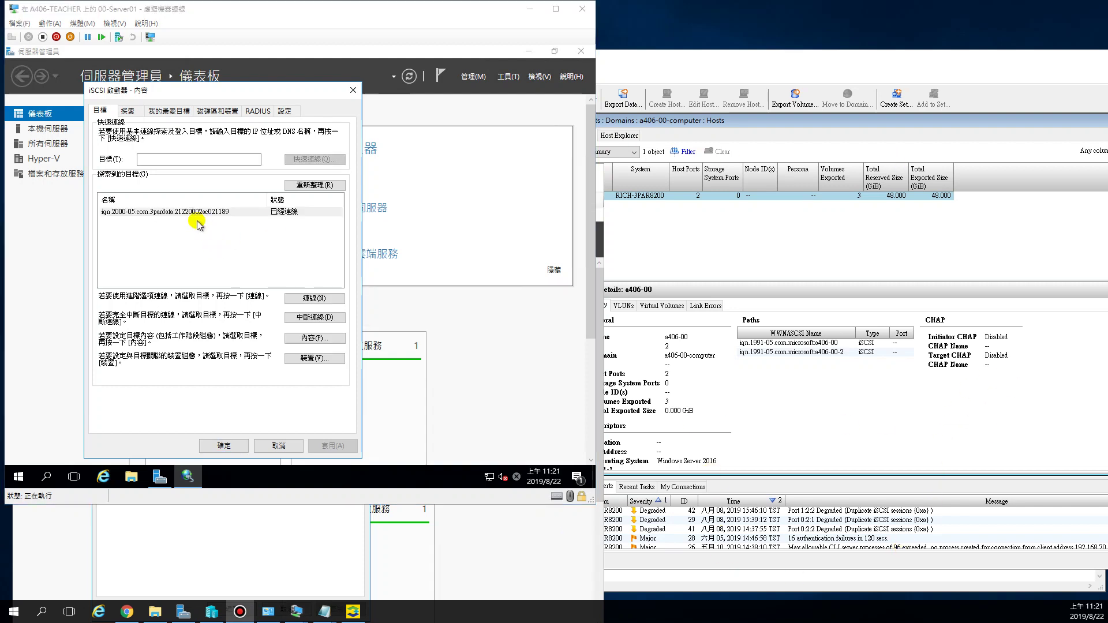
- Switch to 00-Server02 and quick-connect its iSCSI Initiator to the storage target at 192.168.82.92
left_click(183, 537)
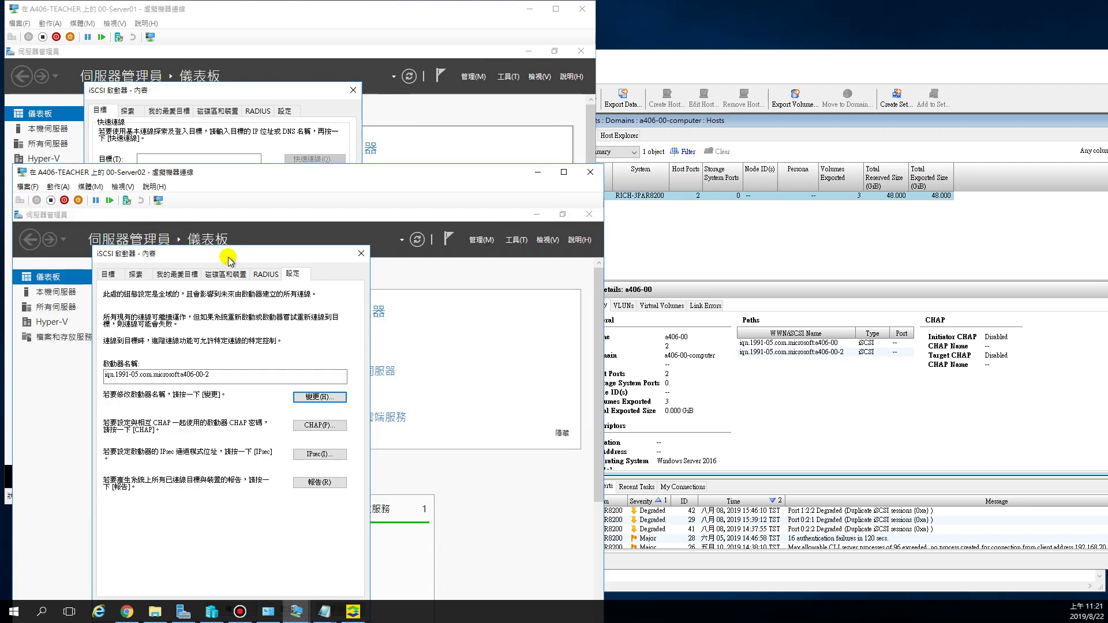
left_click_drag(219, 257, 281, 234)
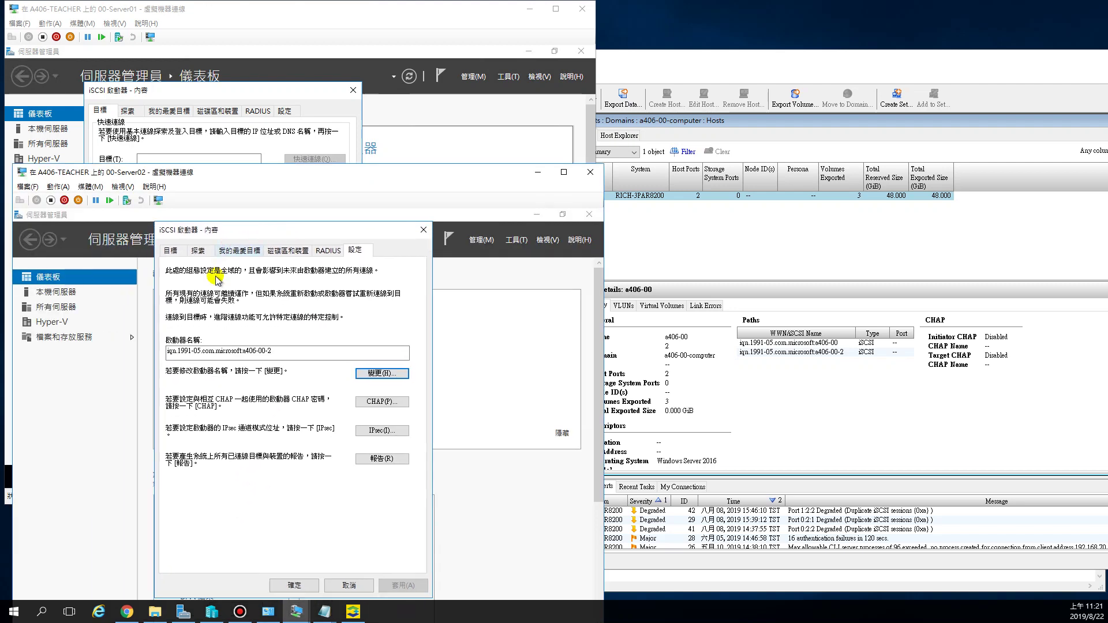
left_click(168, 252)
type("192.168.82.92")
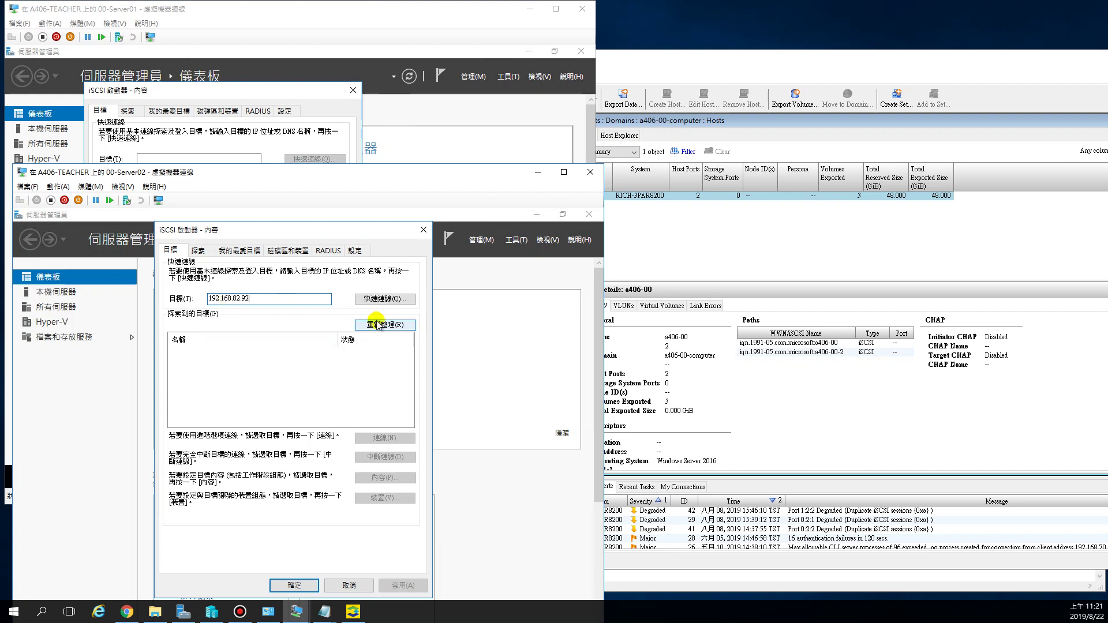
left_click(381, 300)
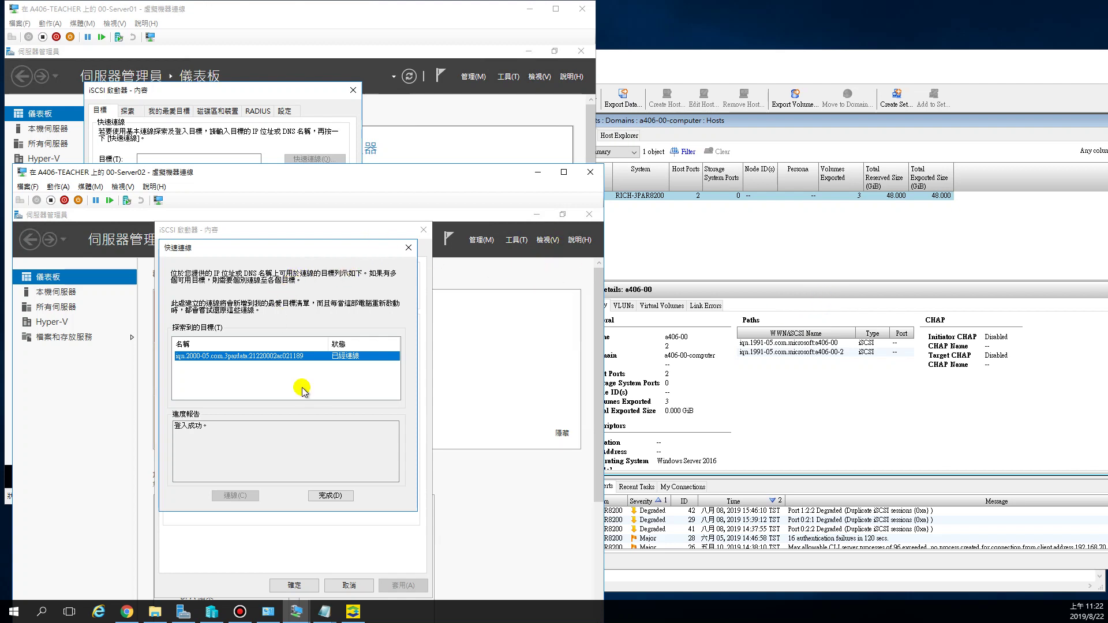
left_click(330, 497)
- Recheck 00-Server02's initiator name and close the iSCSI Initiator properties on both servers with OK
left_click(354, 250)
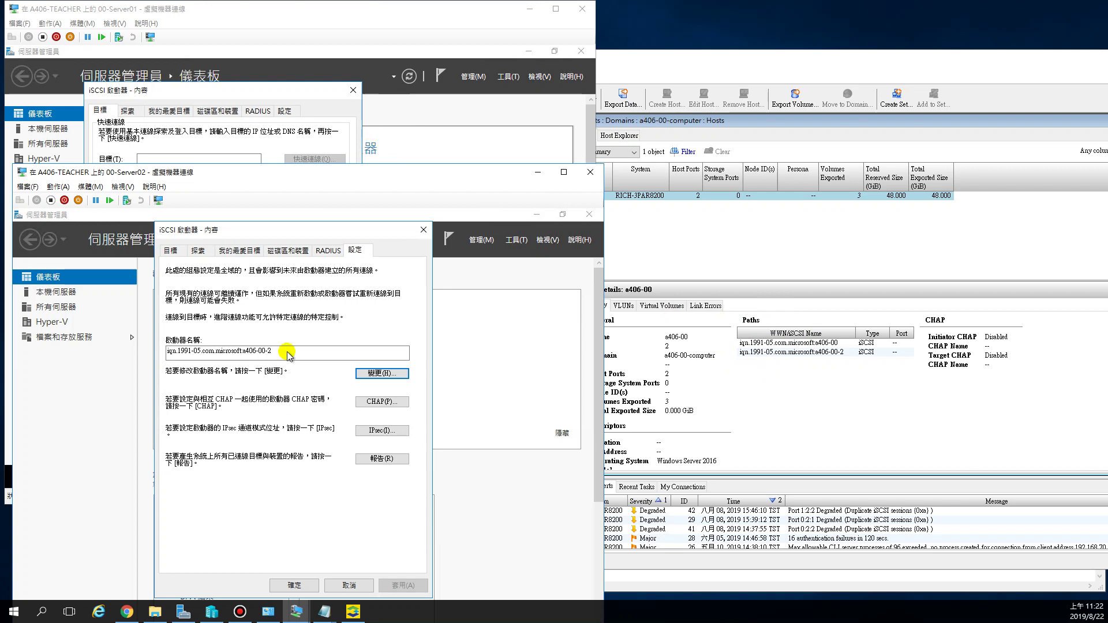
left_click_drag(283, 352, 182, 352)
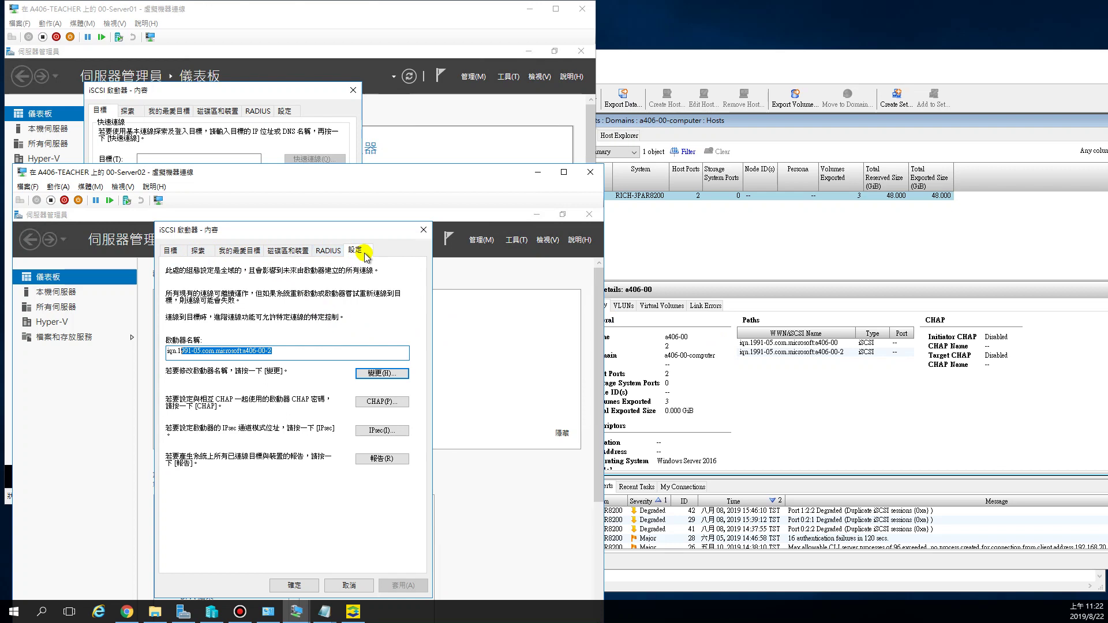
left_click(284, 89)
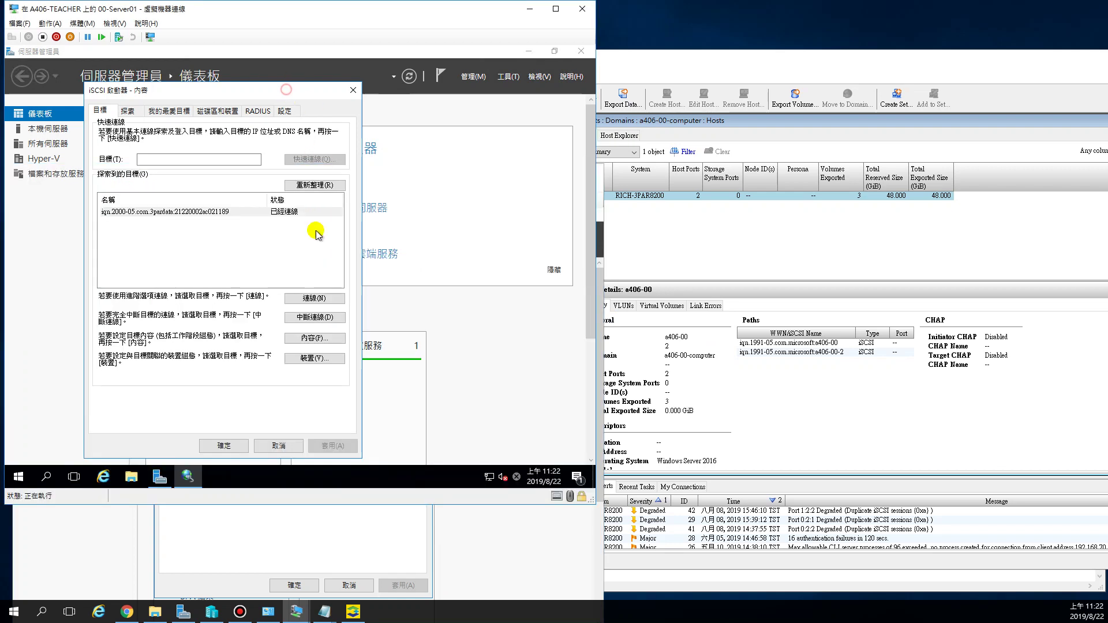
left_click(232, 445)
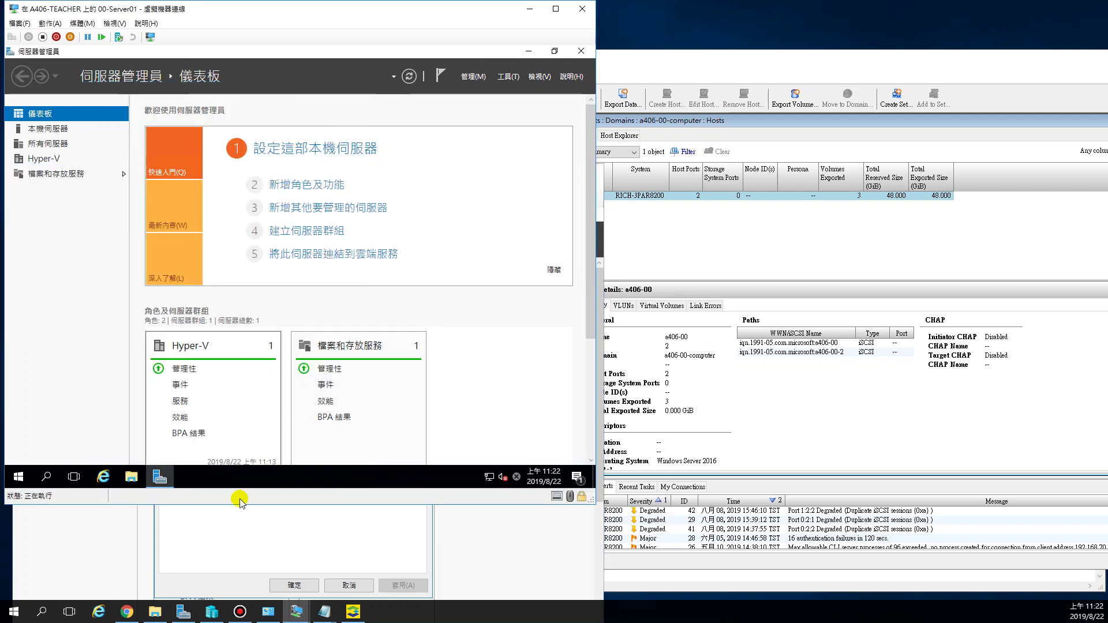
left_click(248, 554)
left_click(294, 586)
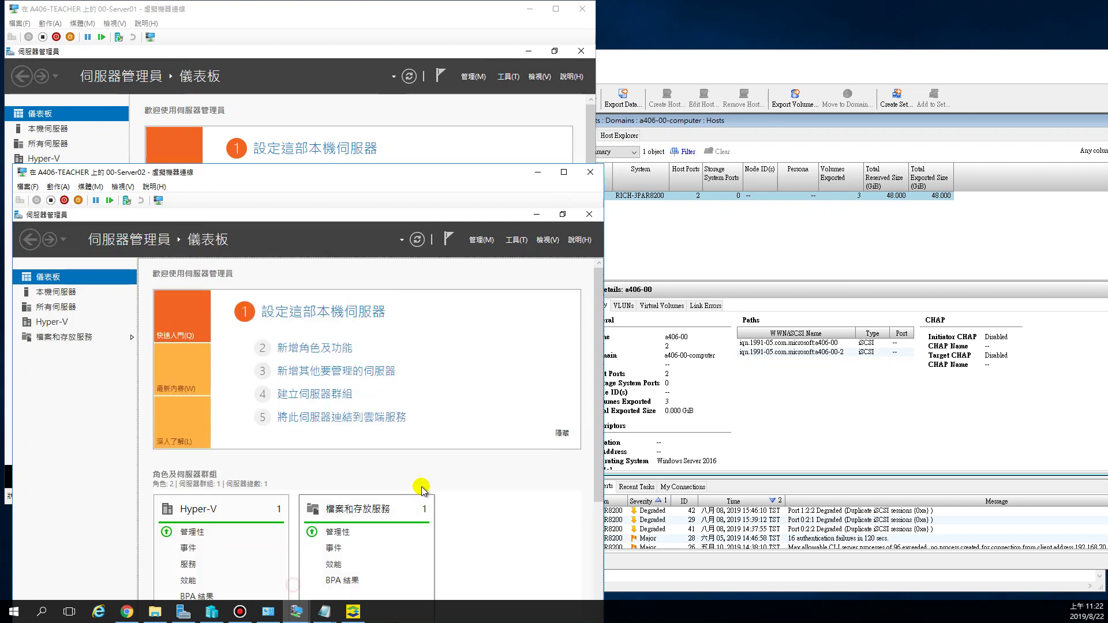
- Place the two server windows side by side and open Disk Management on 00-Server01, enlarging its disk layout pane
left_click_drag(429, 171, 600, 16)
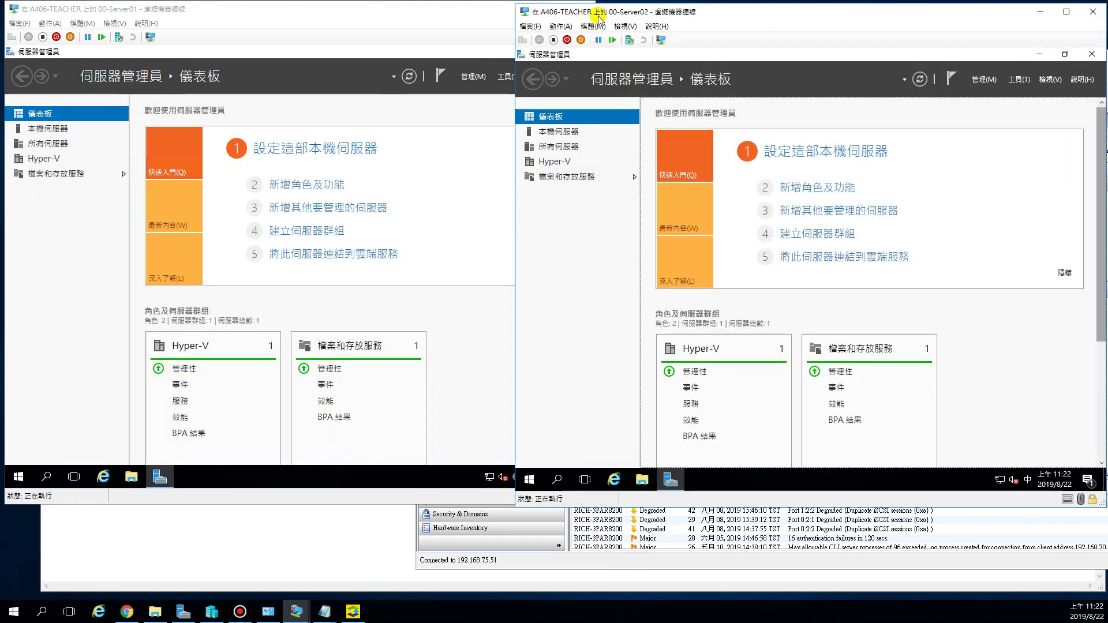
left_click(441, 16)
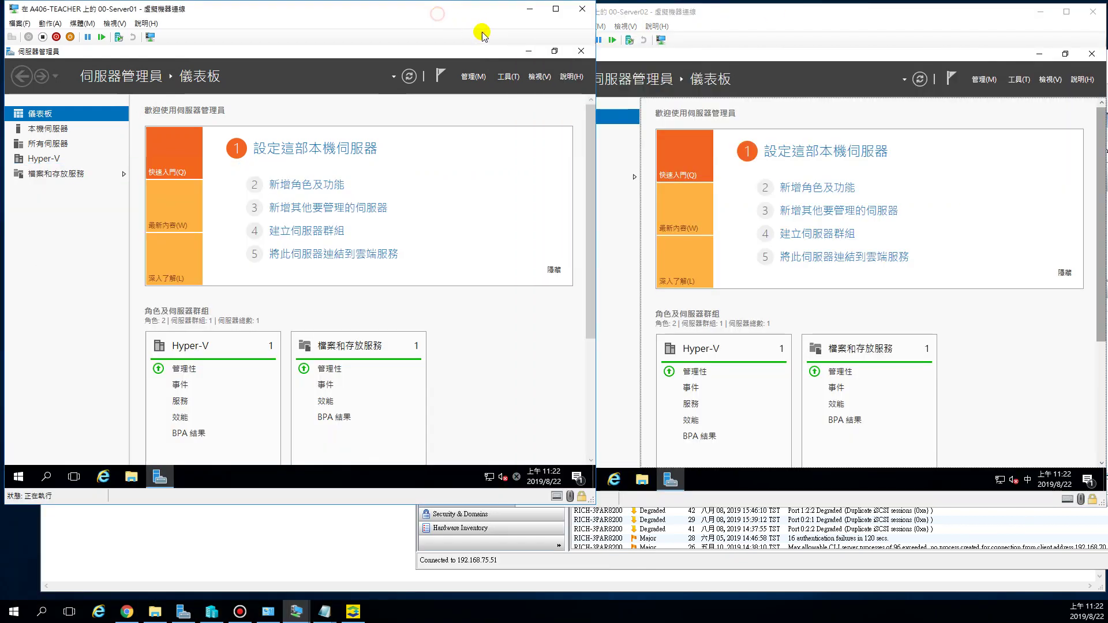
left_click(507, 77)
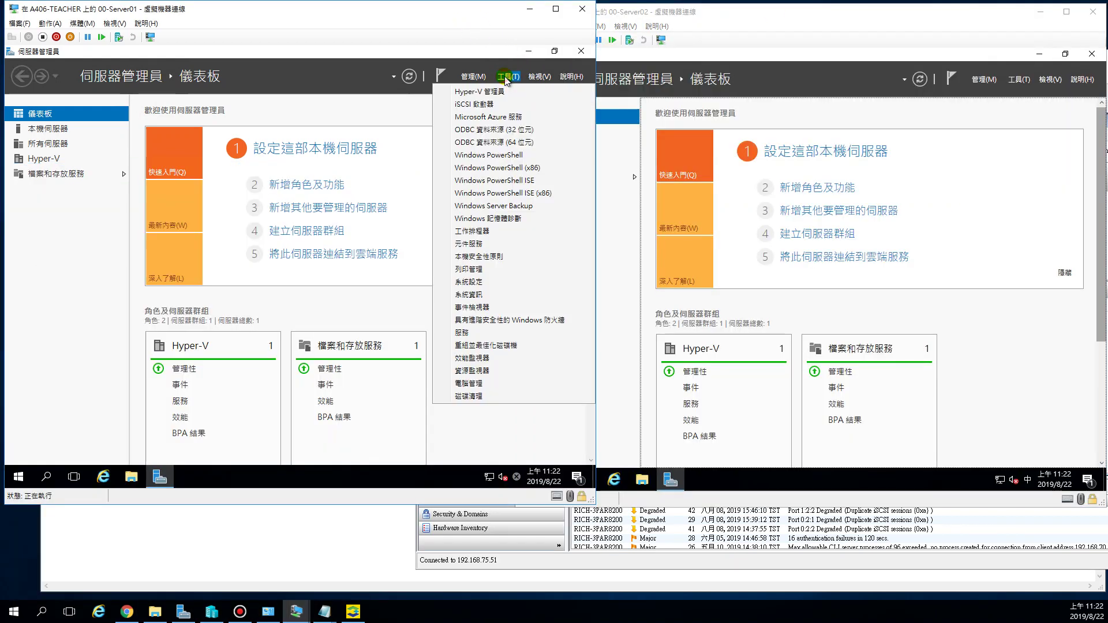
left_click(483, 384)
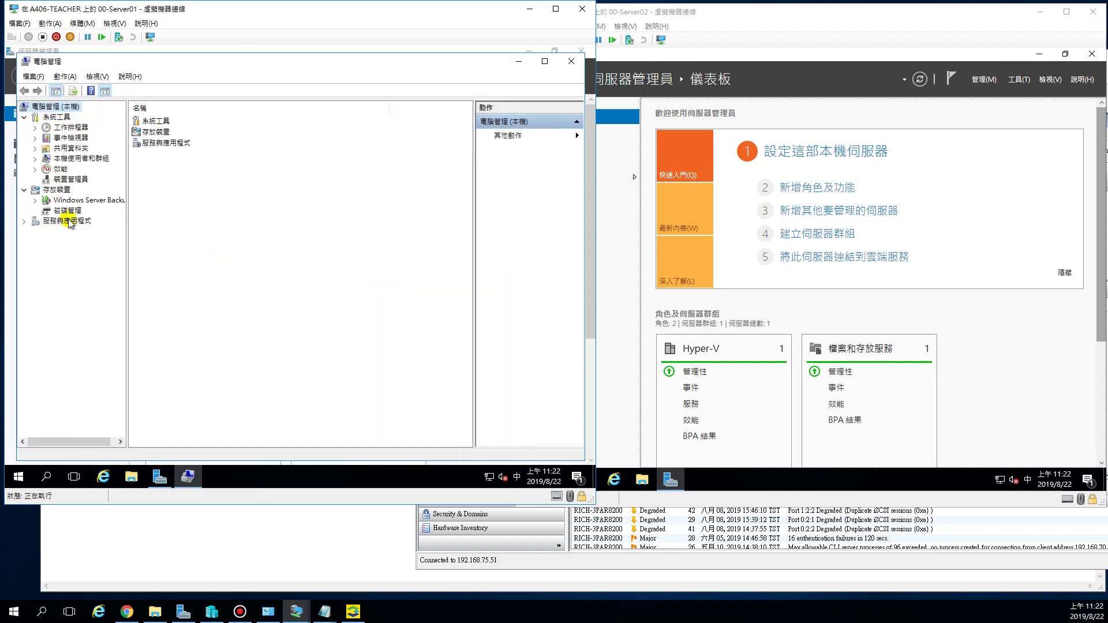
left_click(66, 210)
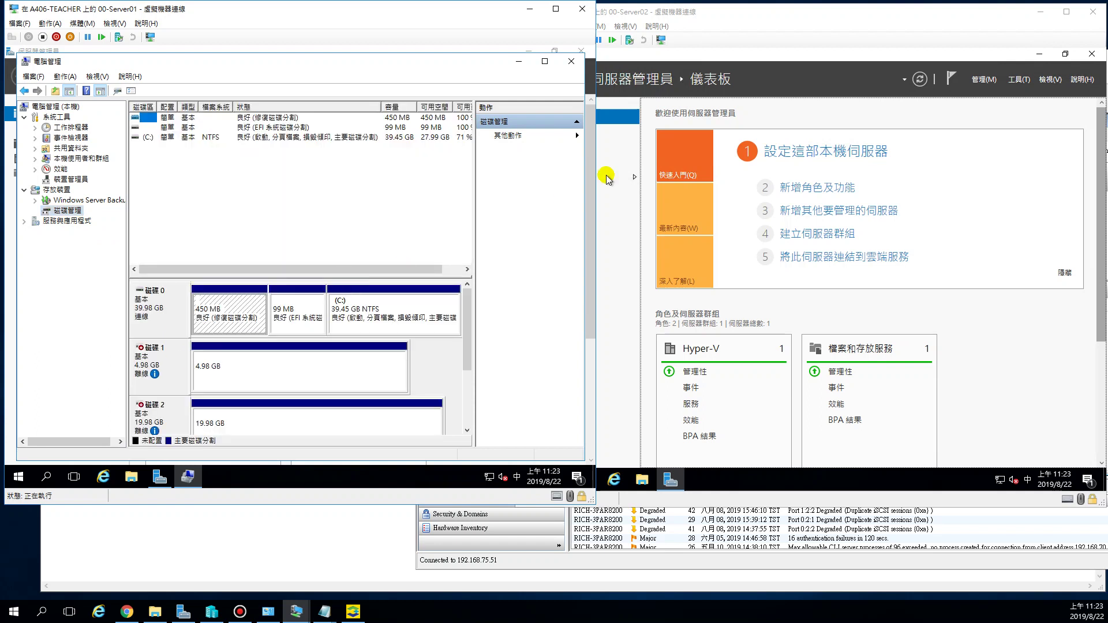
left_click_drag(377, 275, 381, 191)
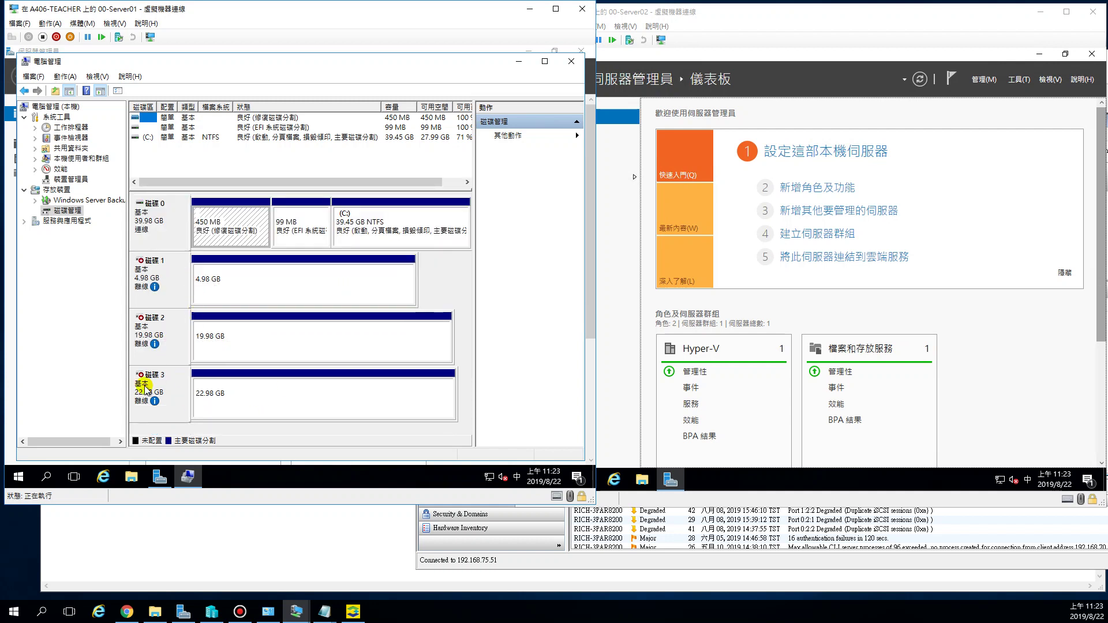
- Open Disk Management from Computer Management on 00-Server02 and enlarge its disk layout pane
left_click(742, 12)
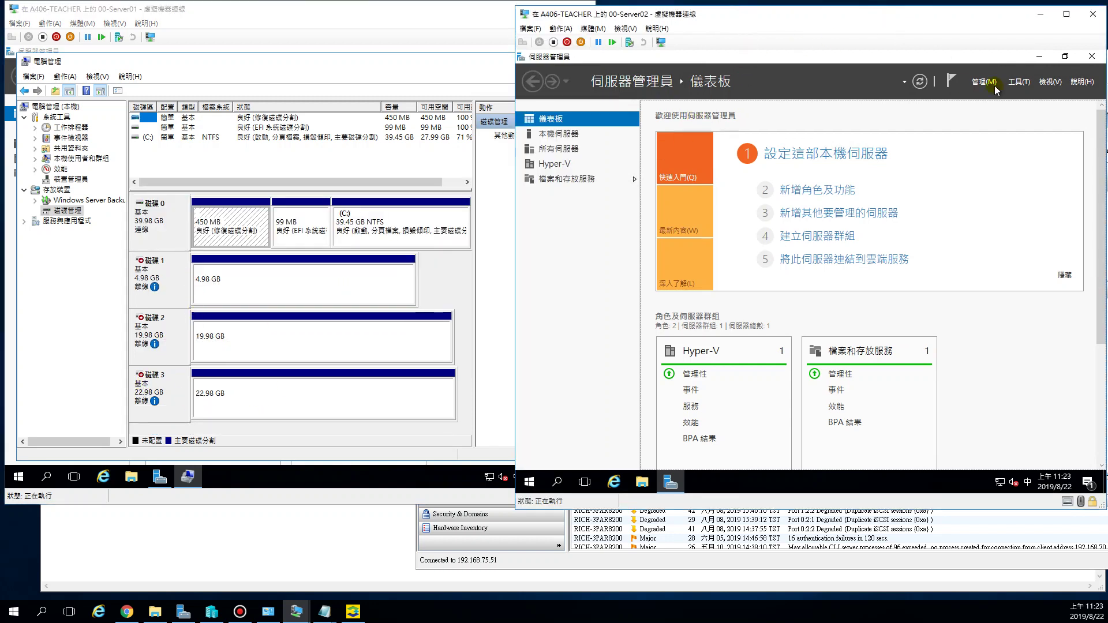
left_click(1019, 81)
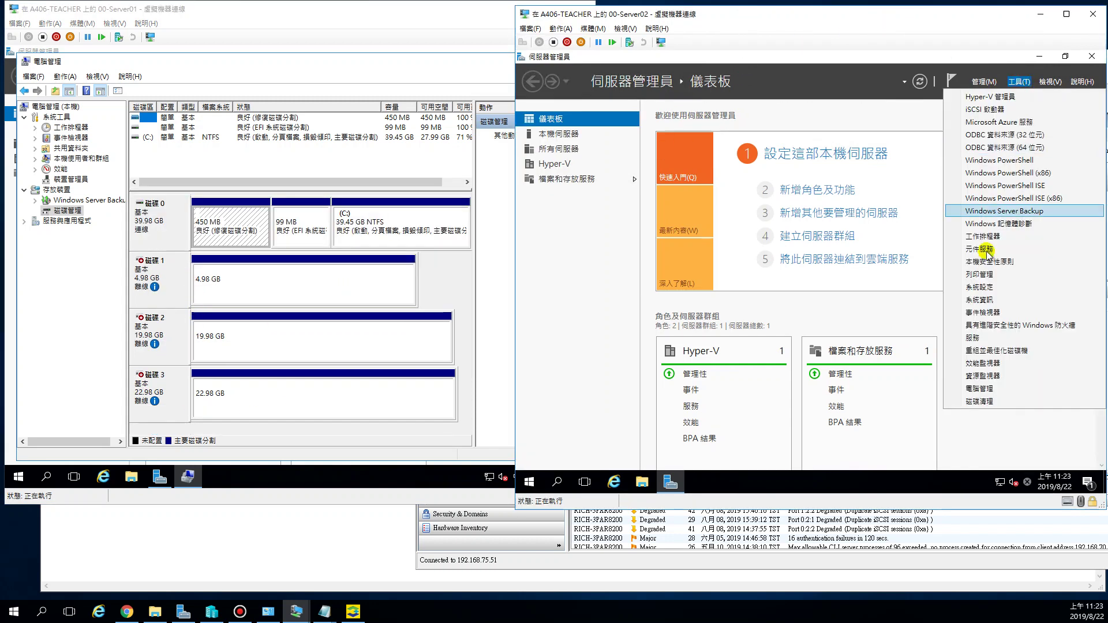
left_click(997, 390)
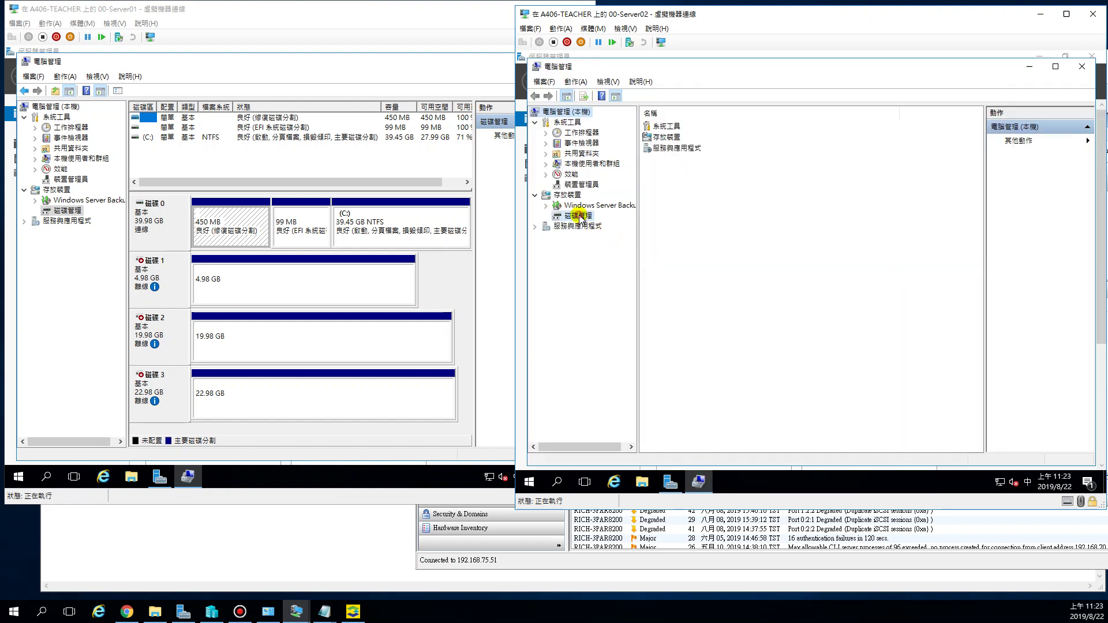
left_click(579, 216)
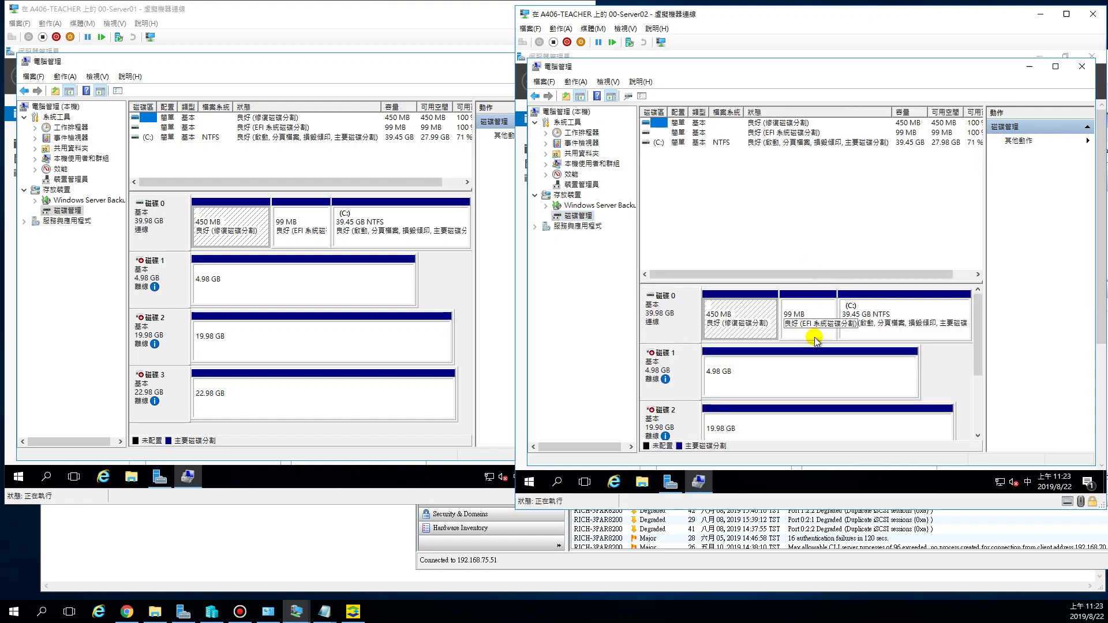
left_click_drag(826, 283, 816, 182)
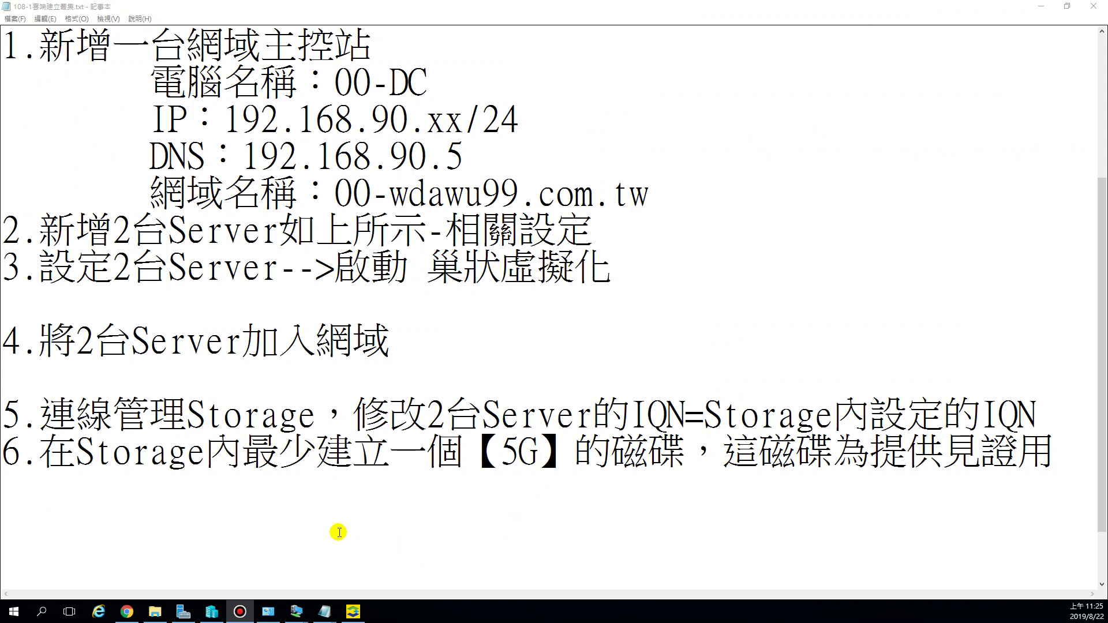
- Review item 6 of the Notepad notes on the 5G witness disk in the storage, then minimize the notes
left_click_drag(42, 457, 560, 456)
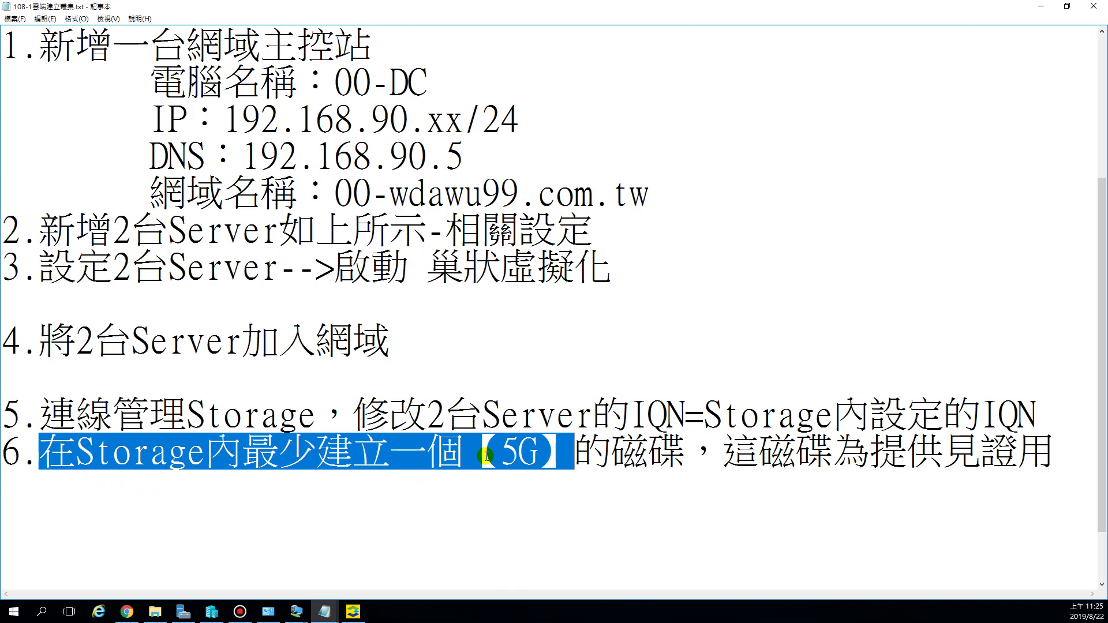
left_click_drag(474, 457, 566, 456)
left_click_drag(943, 451, 1054, 452)
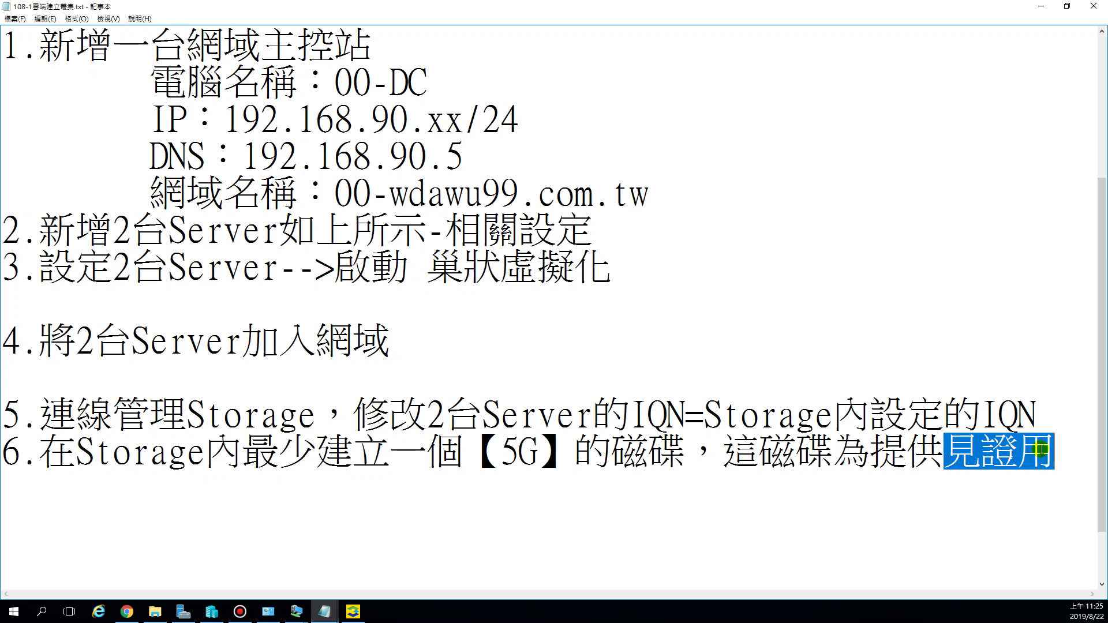
left_click_drag(574, 454, 483, 462)
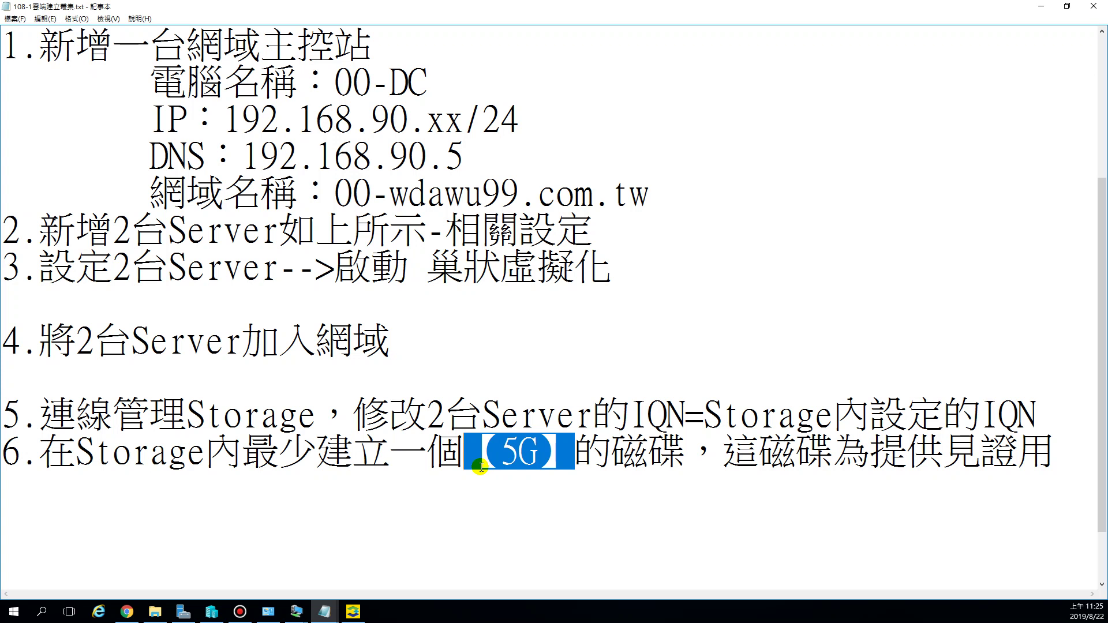
left_click_drag(469, 459, 561, 458)
left_click(1042, 7)
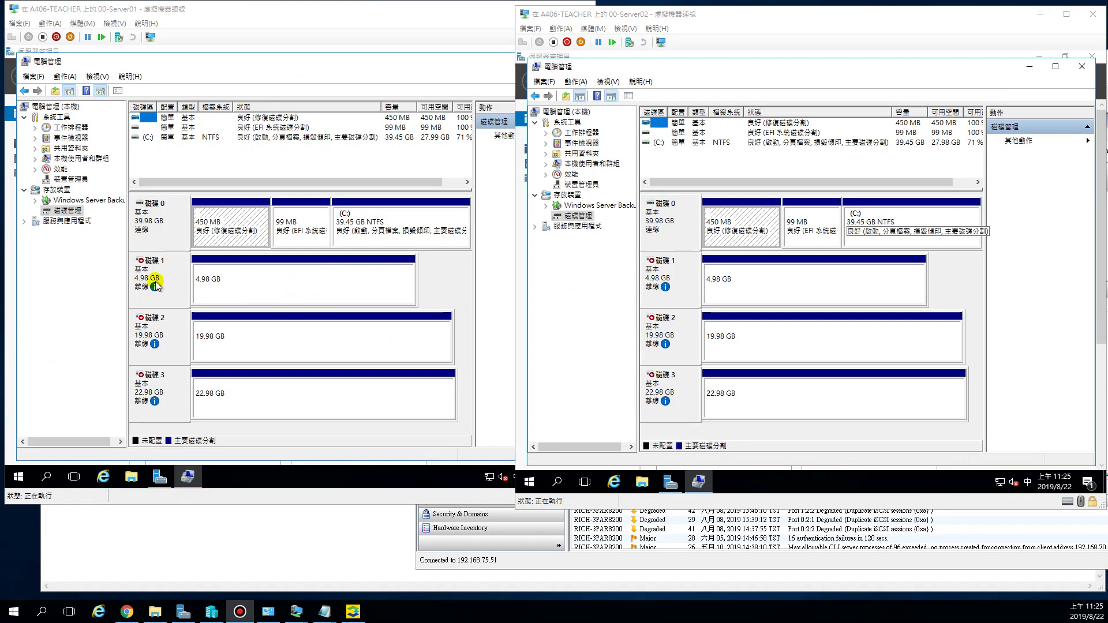
- Compare disk 1 in Disk Management on 00-Server01 and 00-Server02
left_click(213, 285)
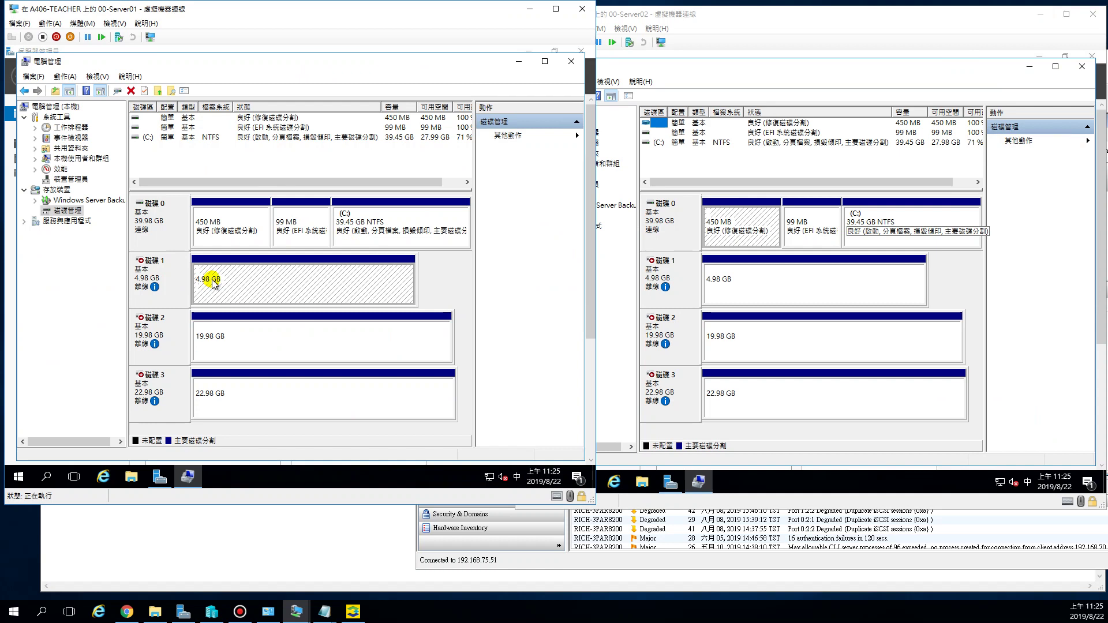
left_click(669, 280)
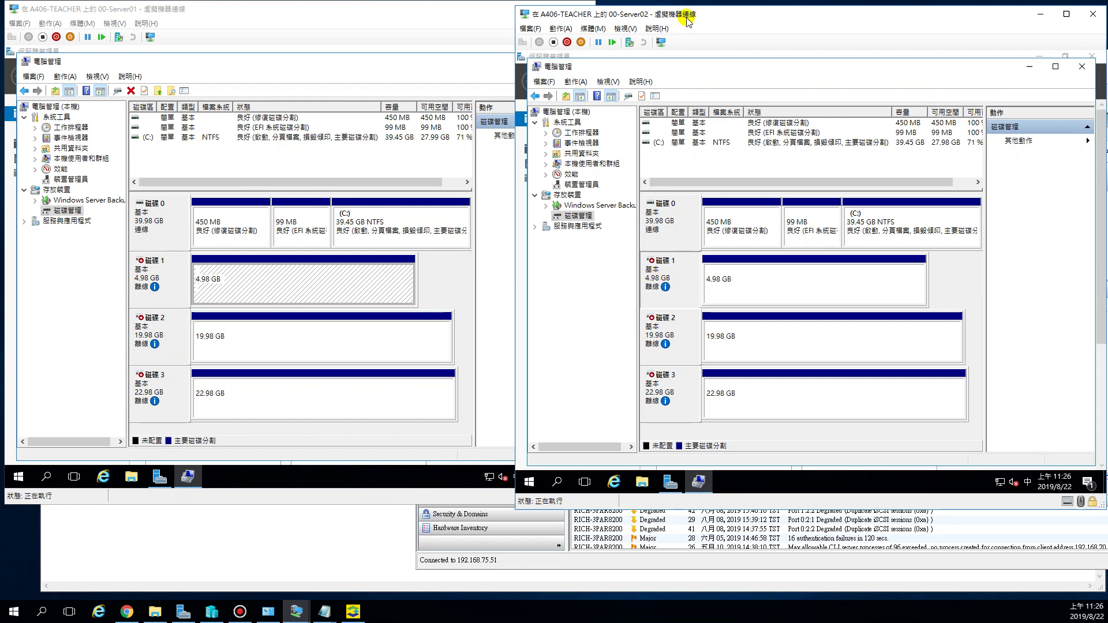
left_click_drag(686, 18, 687, 15)
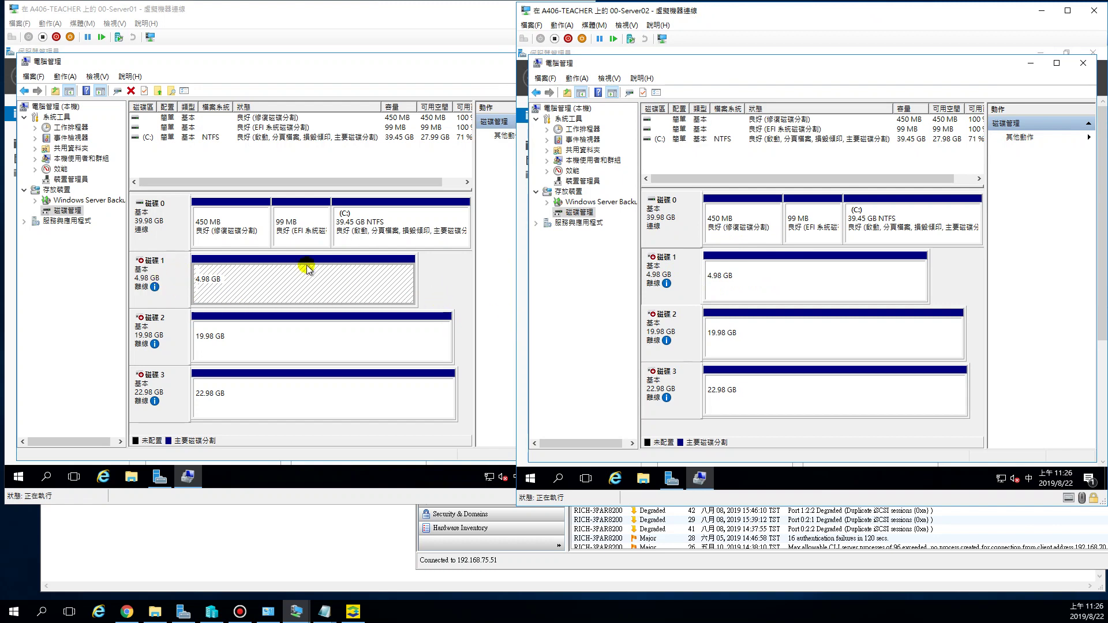
- Bring disk 1 online in Disk Management on 00-Server01
left_click(156, 281)
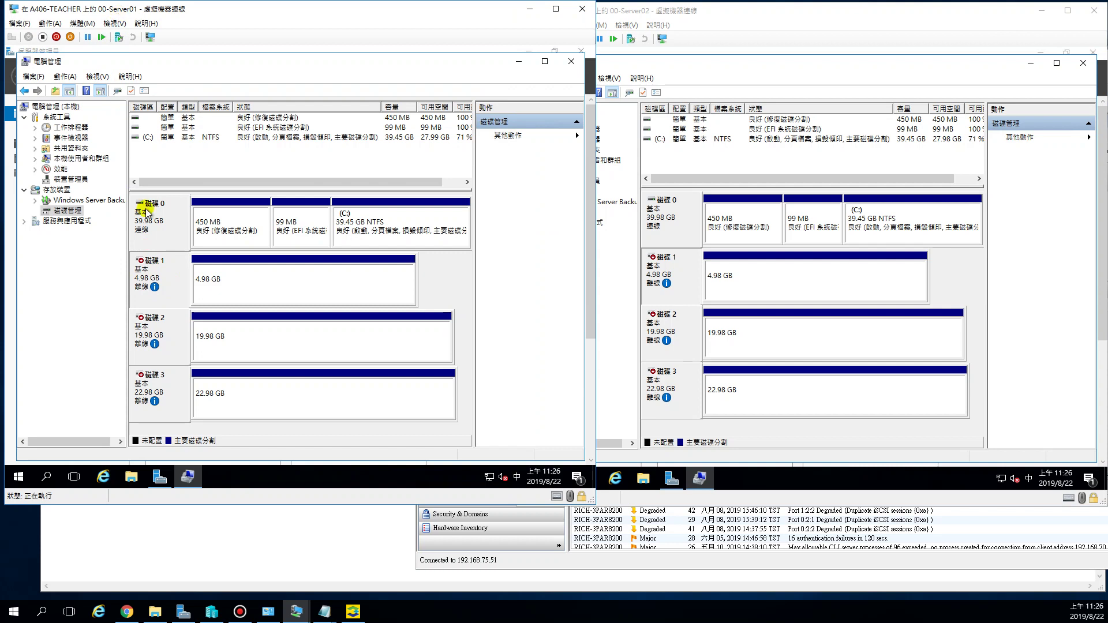
right_click(163, 270)
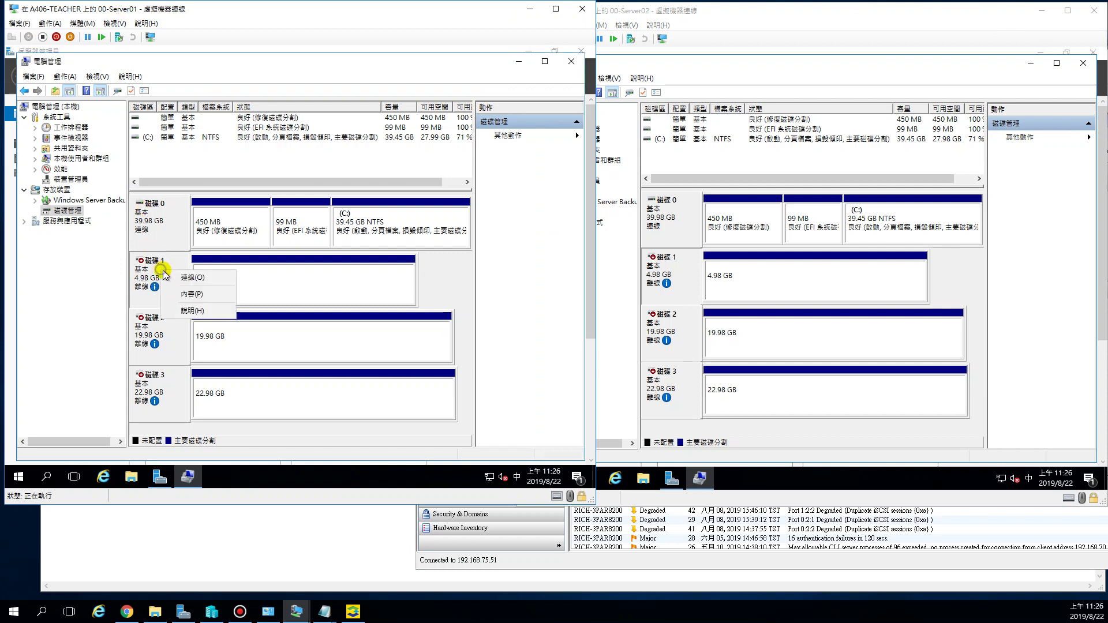
left_click(194, 279)
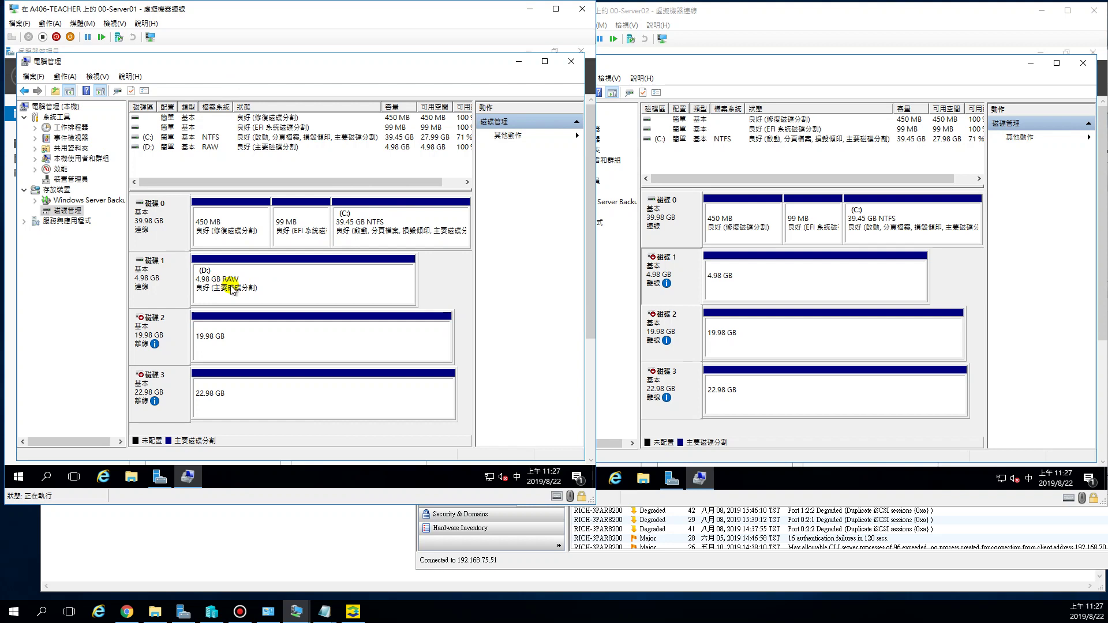
- Change the drive letter of disk 1's volume on 00-Server01 to S and accept the drive-letter warning
right_click(259, 280)
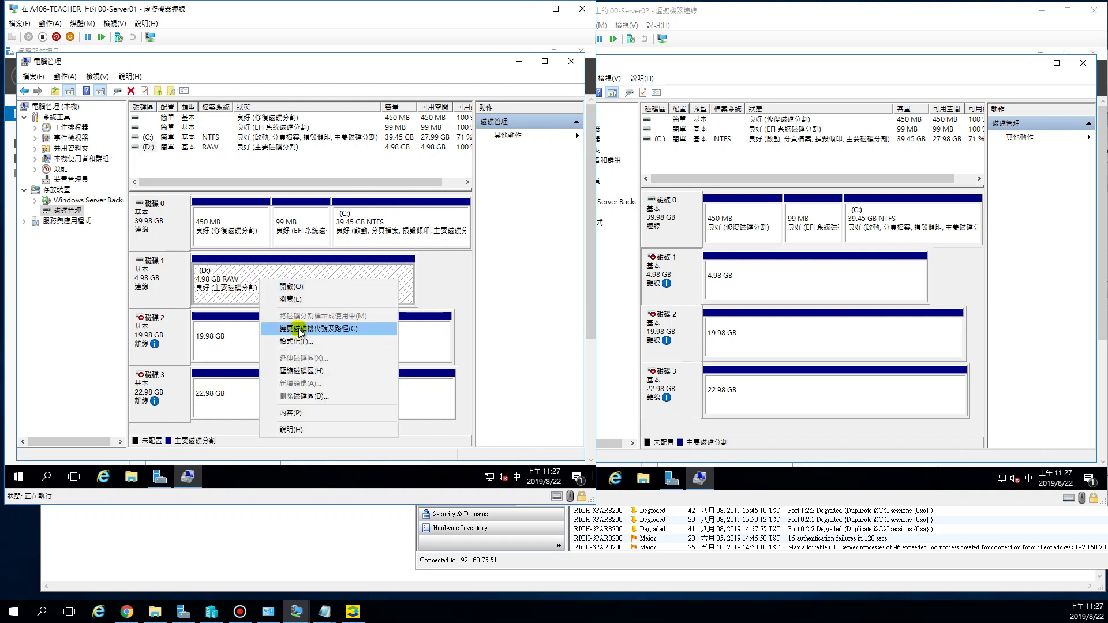
left_click(300, 329)
left_click(260, 298)
left_click(405, 240)
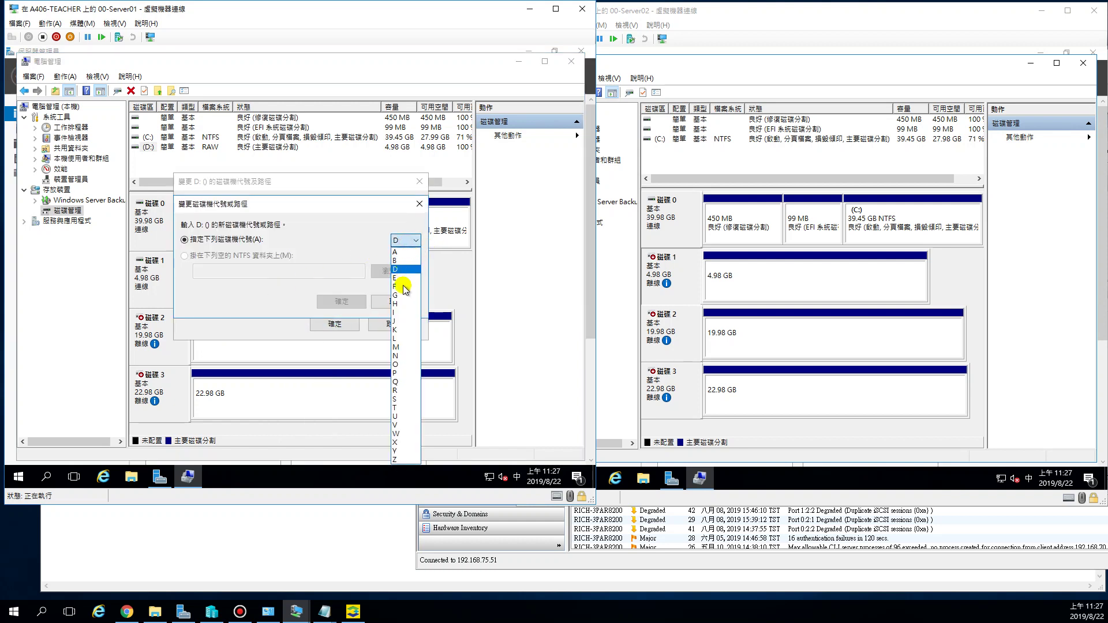
left_click(407, 399)
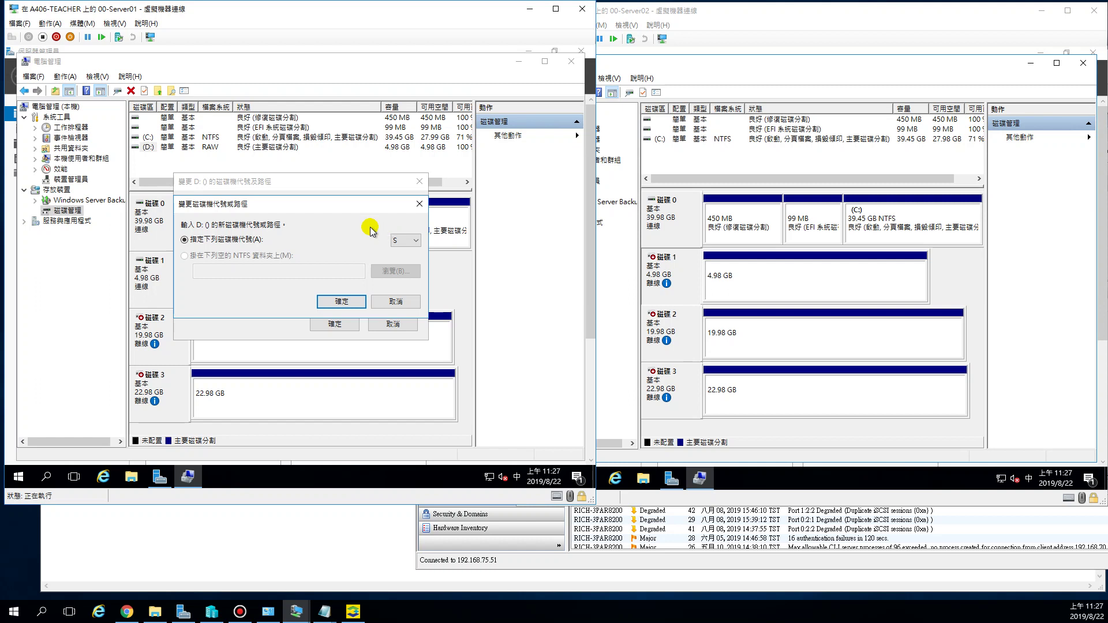
left_click(335, 305)
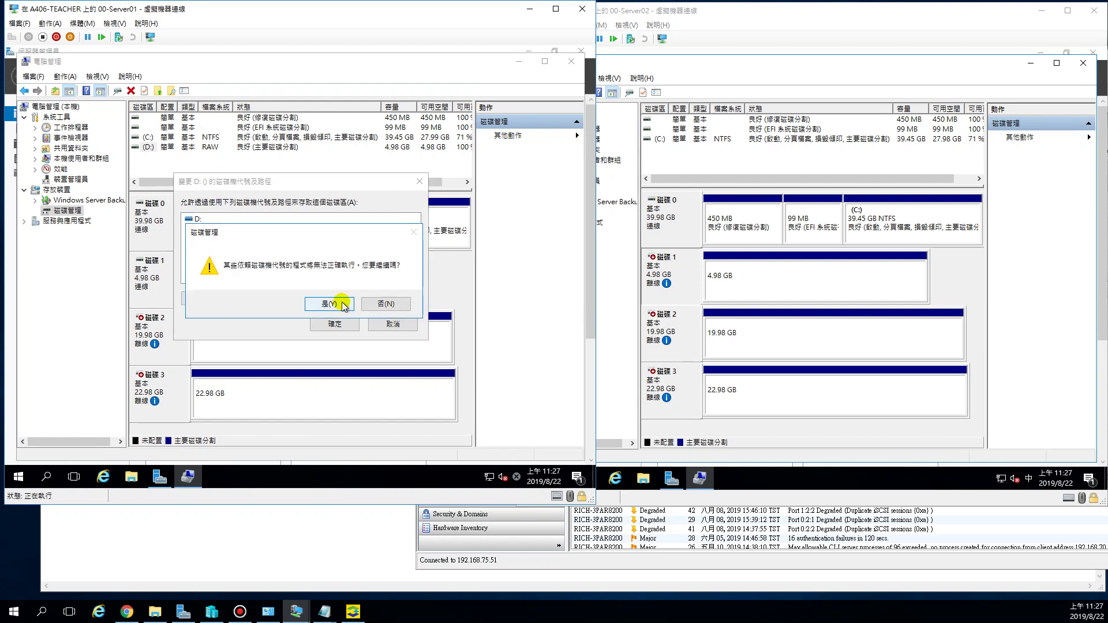
left_click(319, 305)
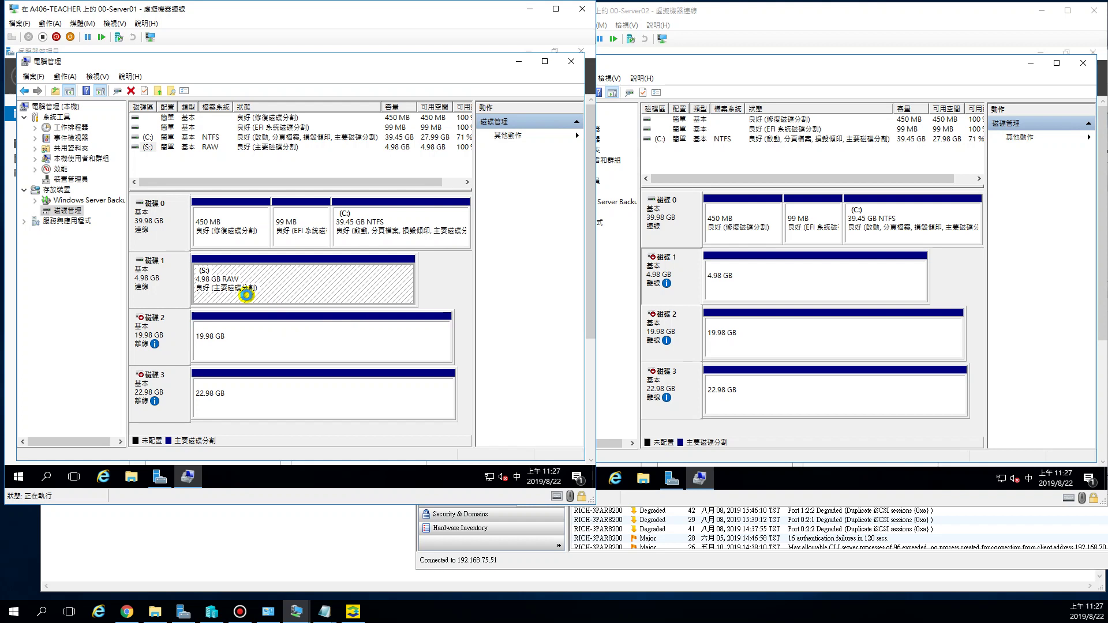
- Cycle disk 1 on 00-Server01 offline and online to check its drive letter, leaving the disk offline
right_click(151, 280)
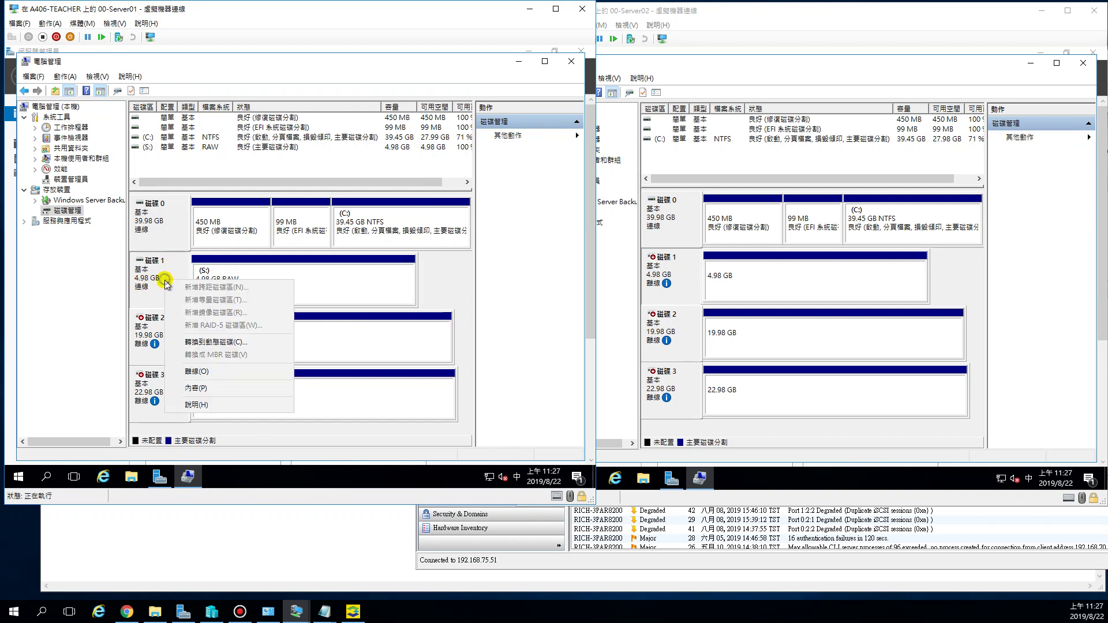
left_click(213, 371)
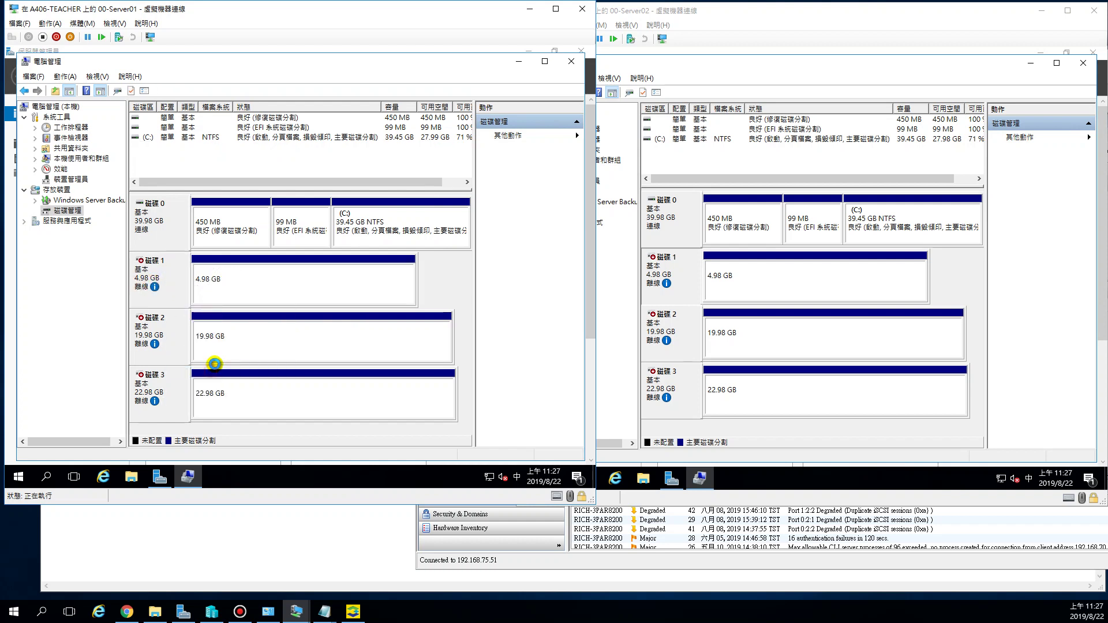
right_click(169, 278)
left_click(190, 284)
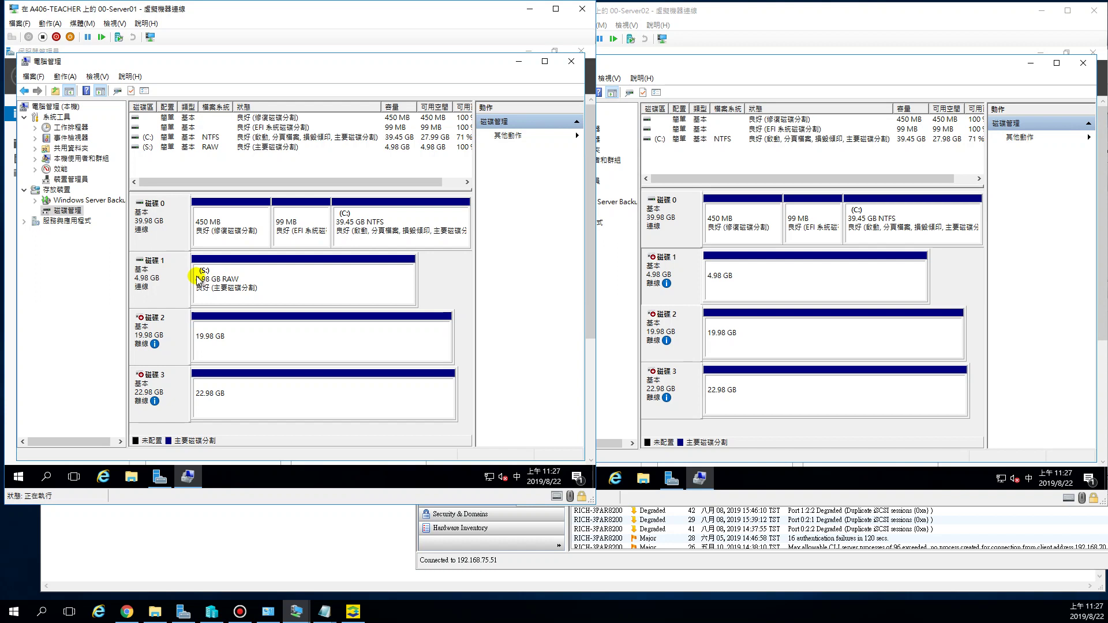
right_click(160, 281)
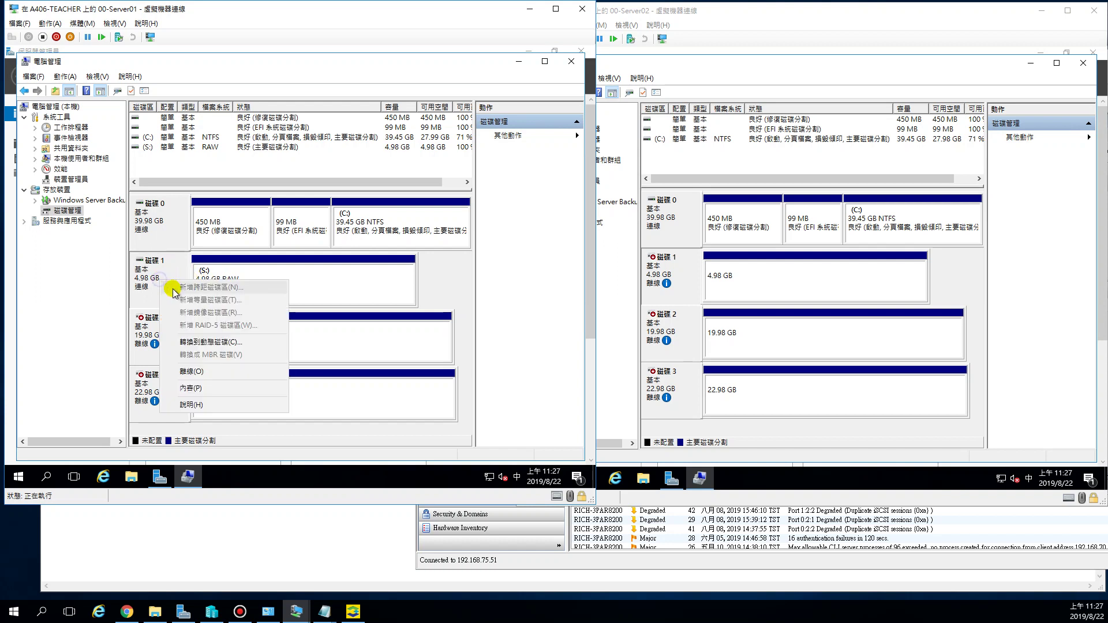
left_click(205, 371)
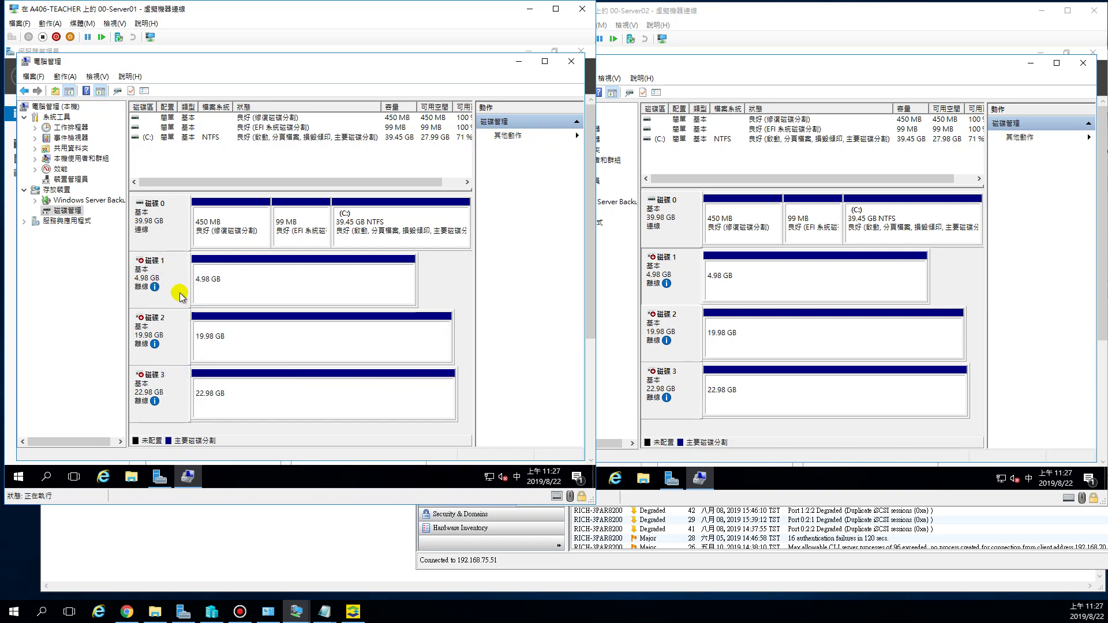
- Bring disk 1 online on 00-Server02, cycling it offline and online once to check its drive letter
left_click(674, 287)
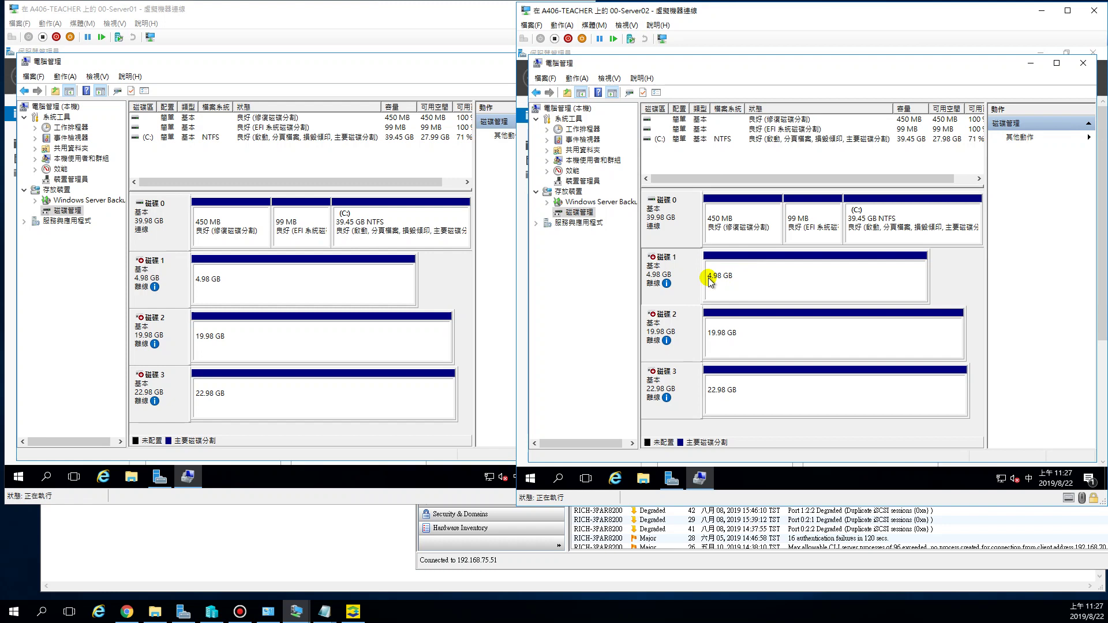
right_click(678, 278)
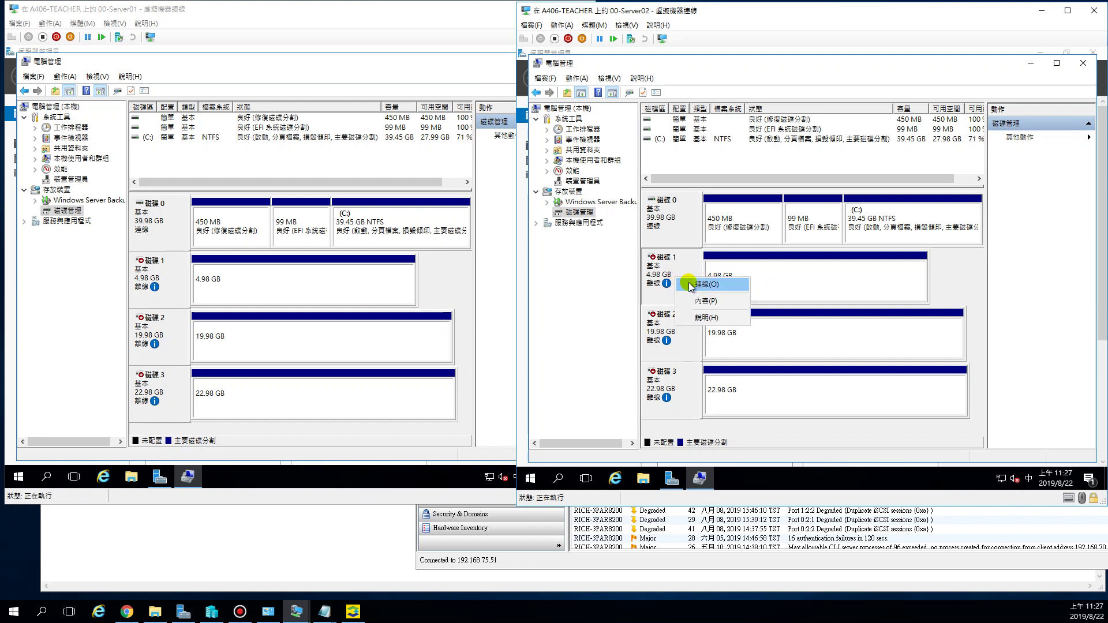
left_click(690, 282)
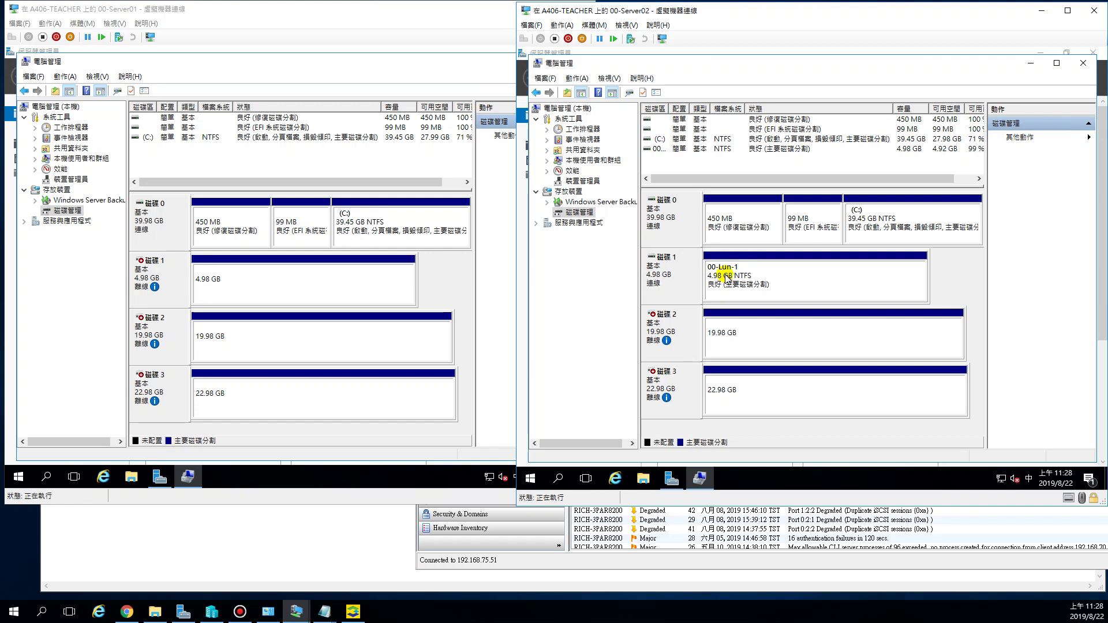
right_click(682, 287)
left_click(719, 377)
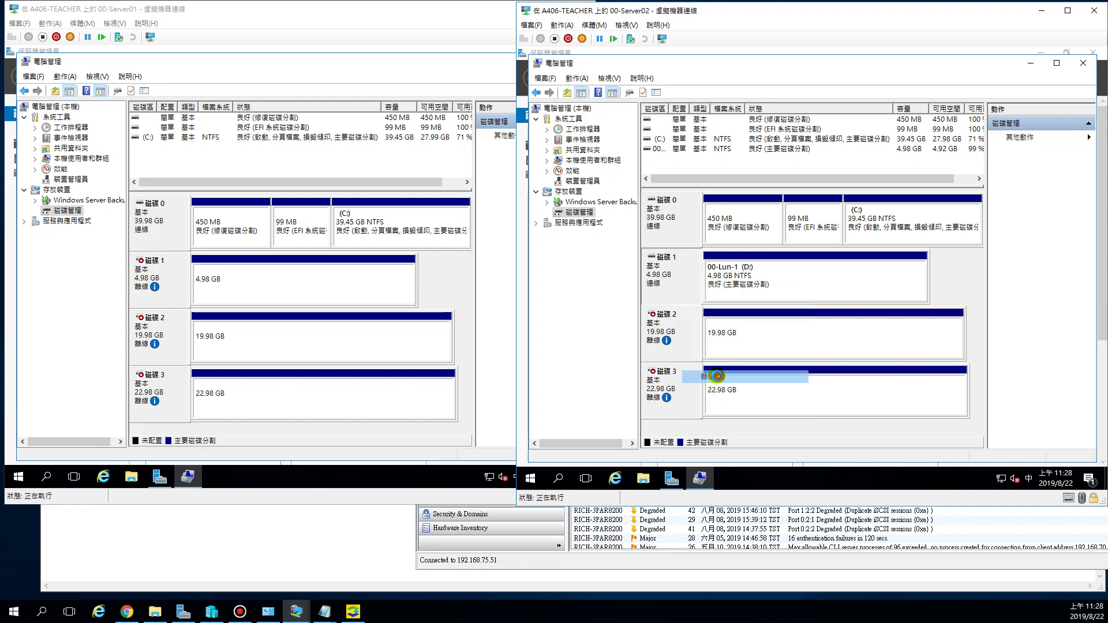
right_click(687, 294)
left_click(707, 287)
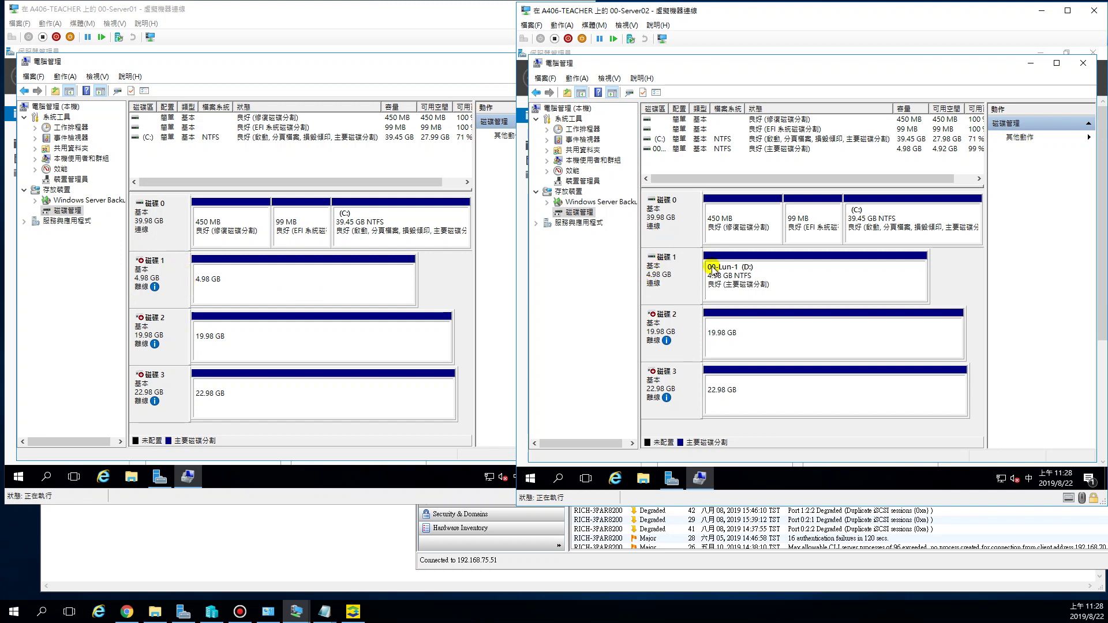
- Change the drive letter of the 00-Lun-1 volume on 00-Server02 to S and accept the warning
right_click(761, 277)
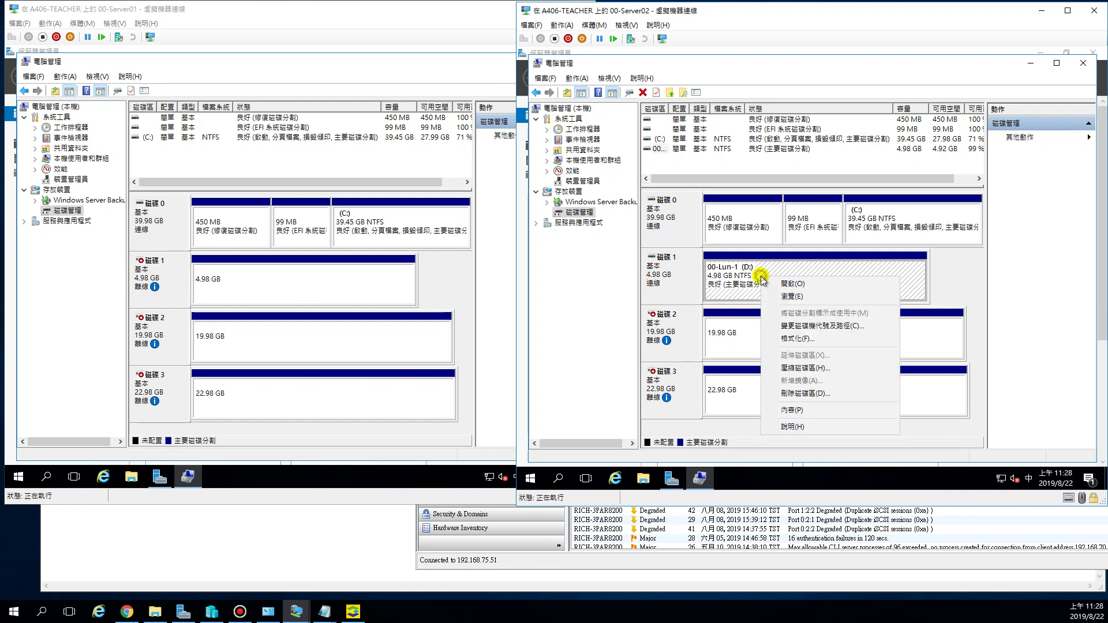
left_click(805, 327)
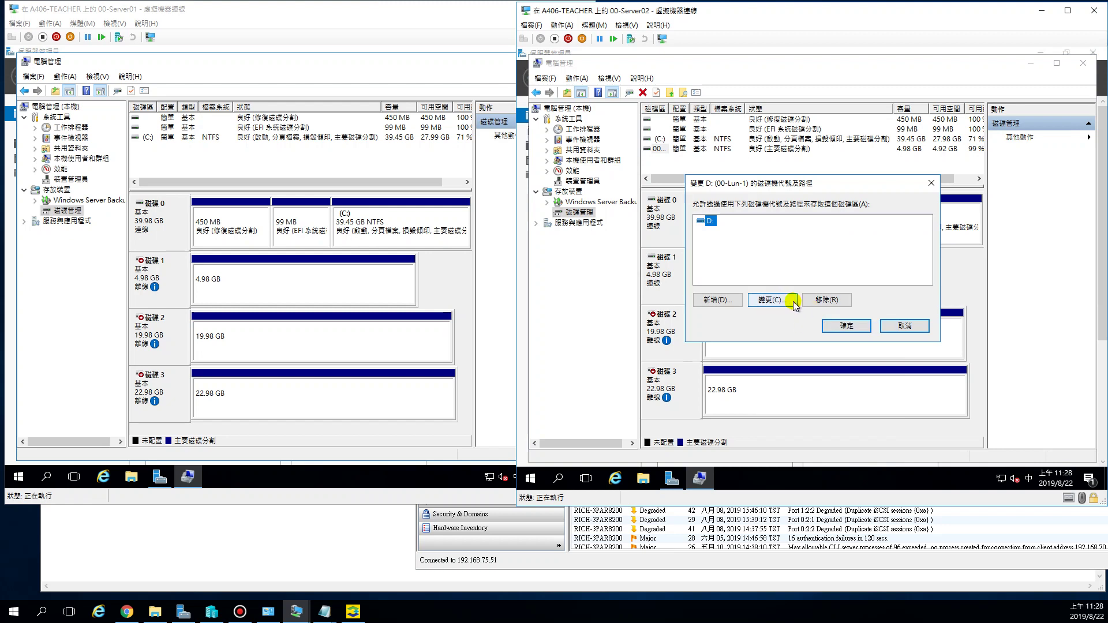
left_click(790, 302)
left_click(916, 242)
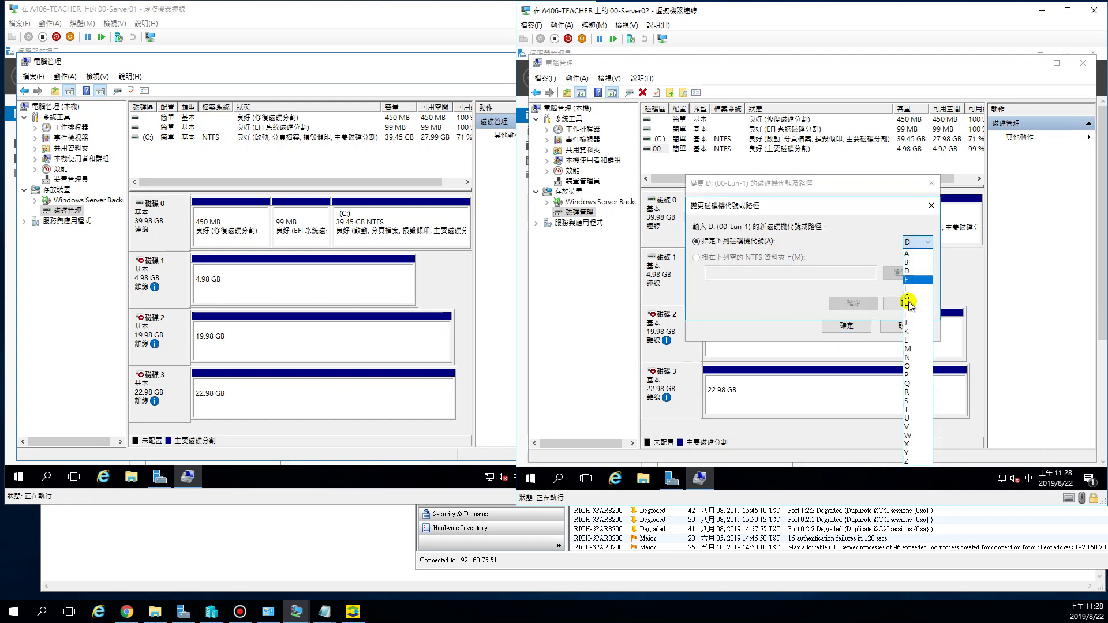
left_click(915, 393)
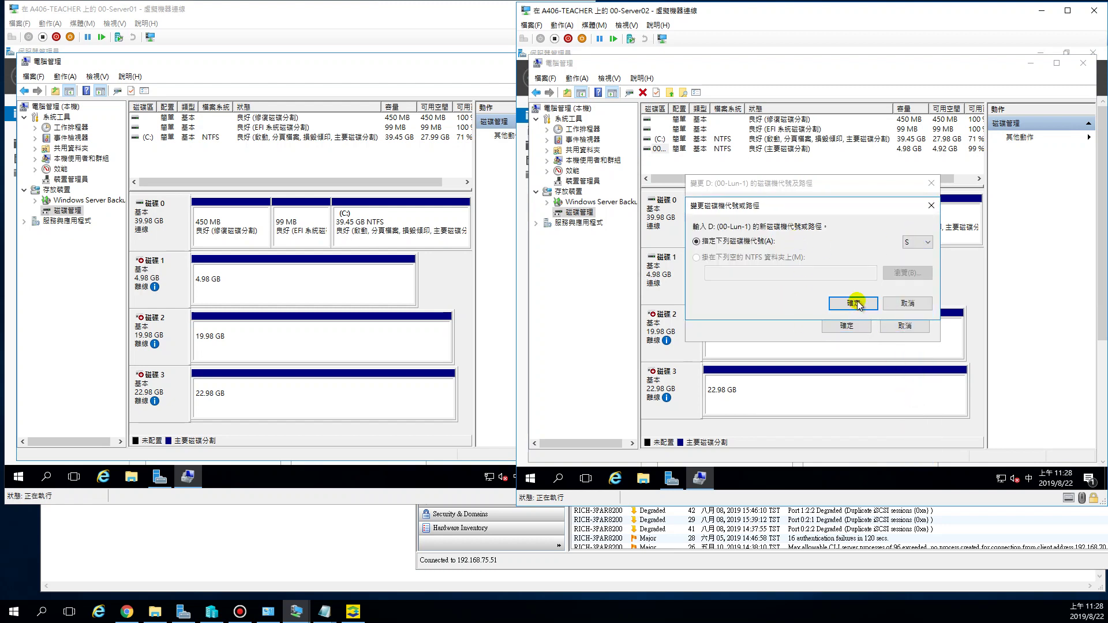
left_click(853, 304)
left_click(844, 306)
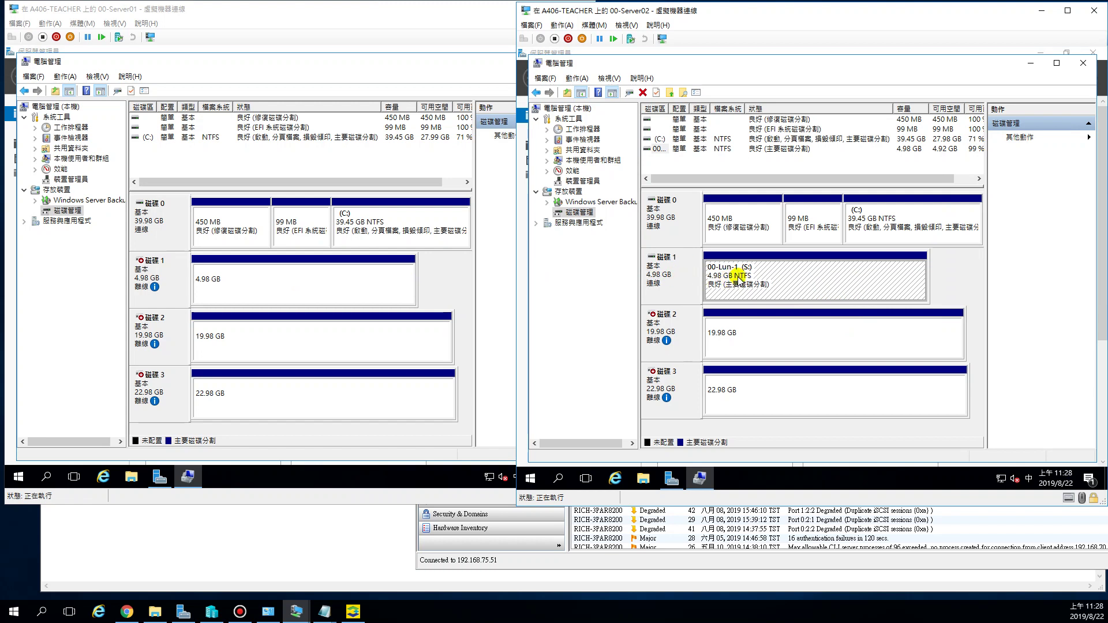
- Take disk 1 on 00-Server02 offline and back online twice to check whether its drive letter persists
right_click(669, 275)
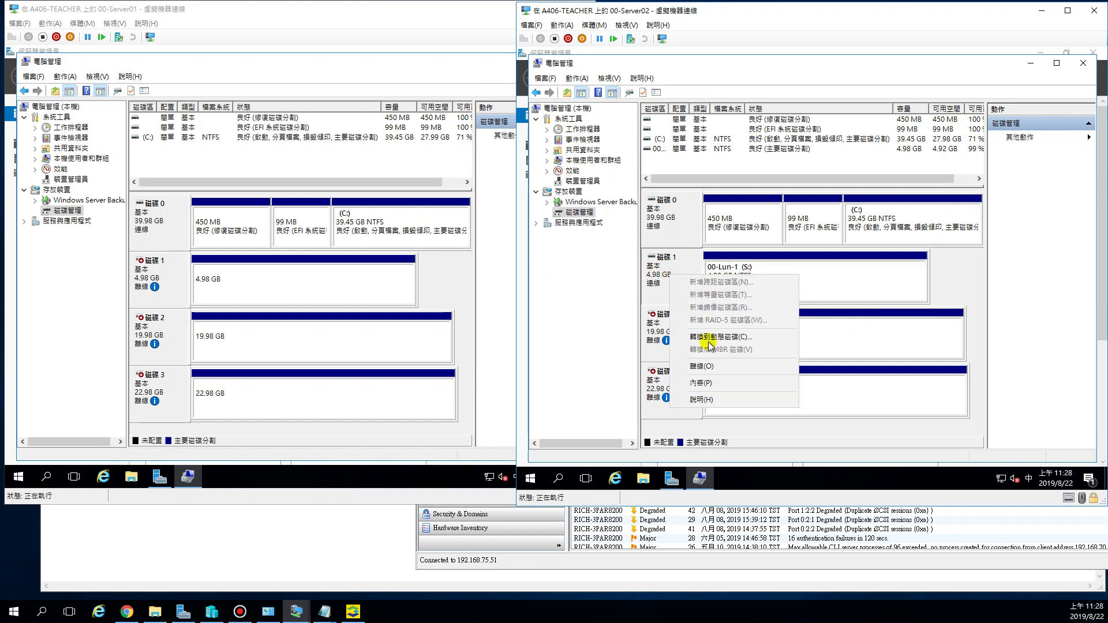
left_click(715, 366)
right_click(679, 276)
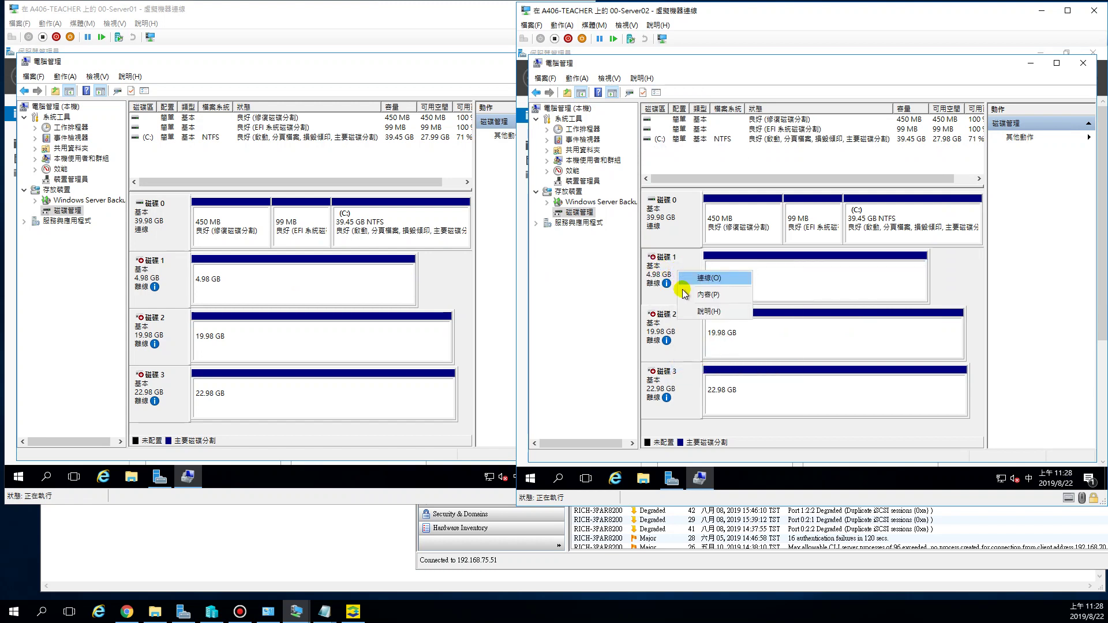
left_click(687, 280)
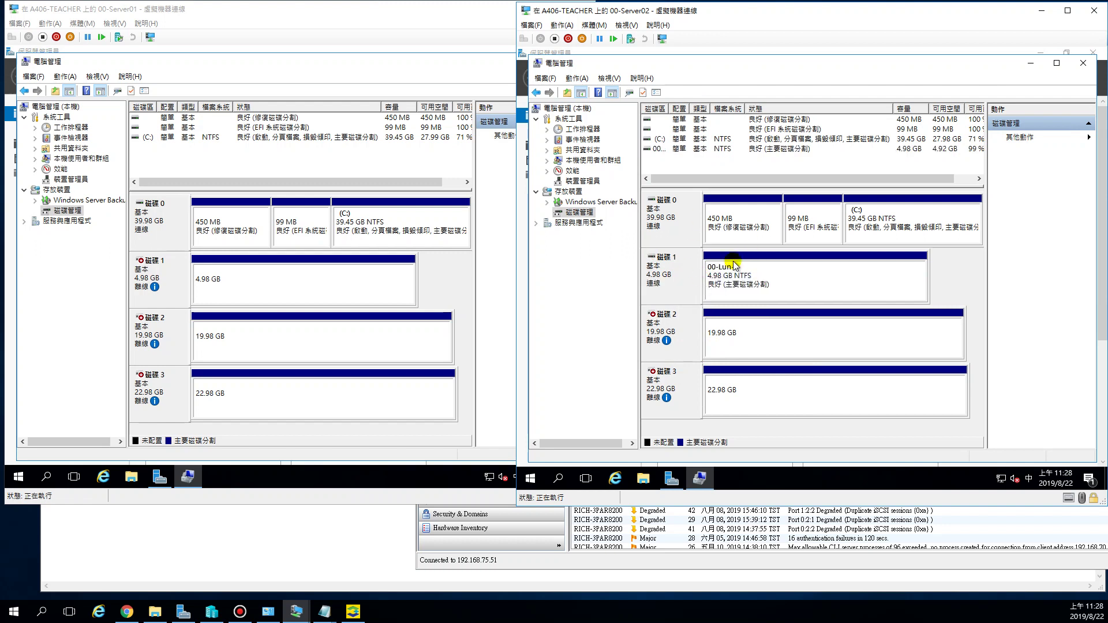
right_click(678, 272)
left_click(713, 362)
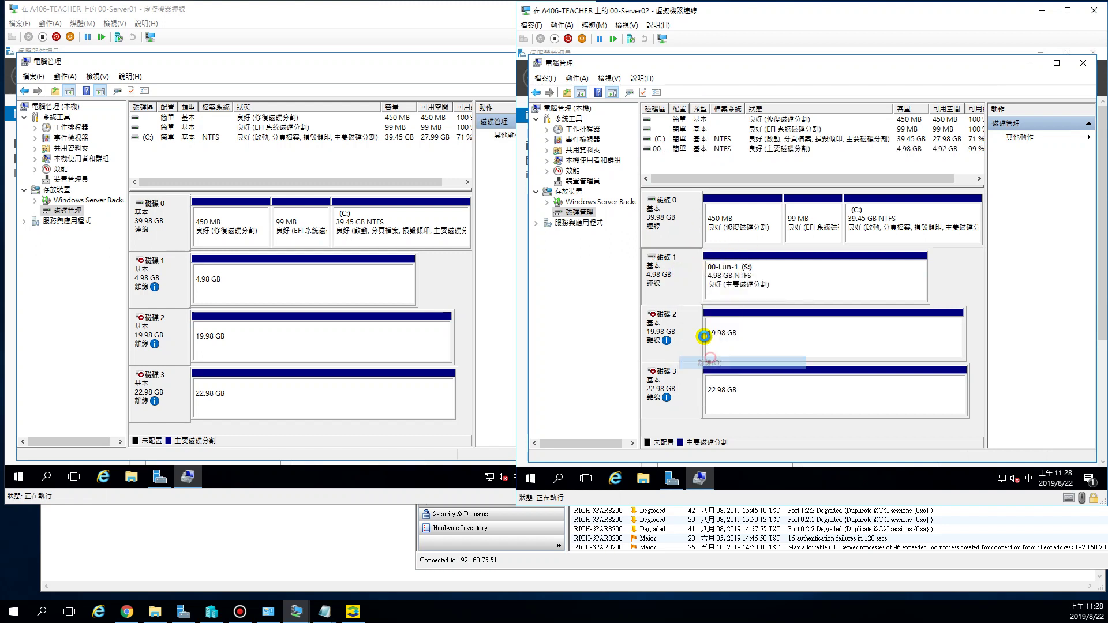
right_click(676, 271)
left_click(699, 277)
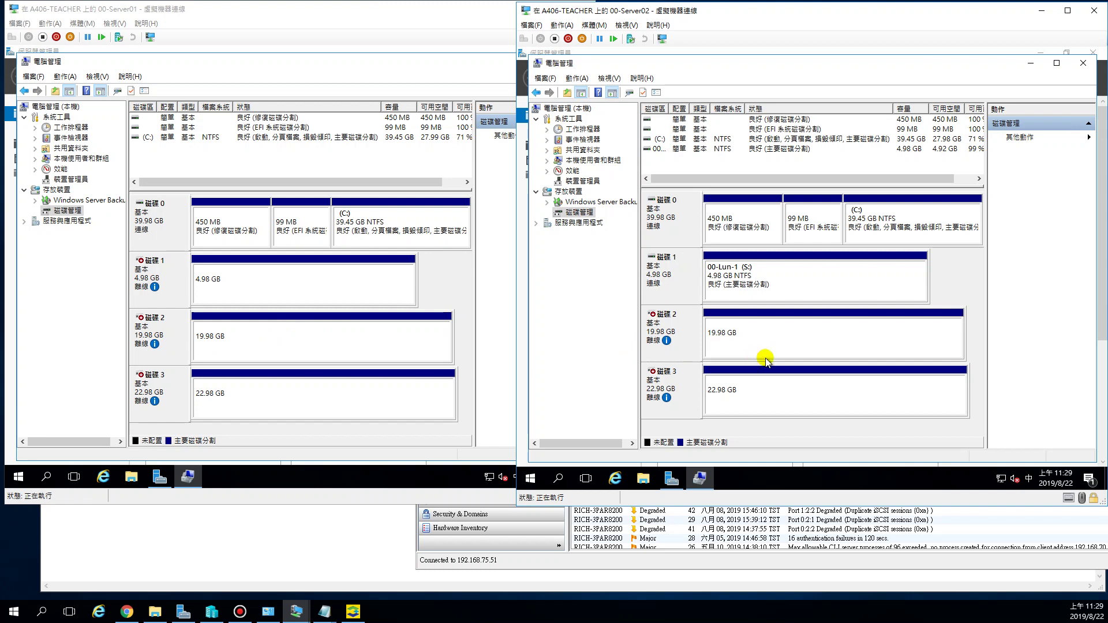
- Bring disk 2 online in Disk Management on 00-Server01
mouse_move(680, 391)
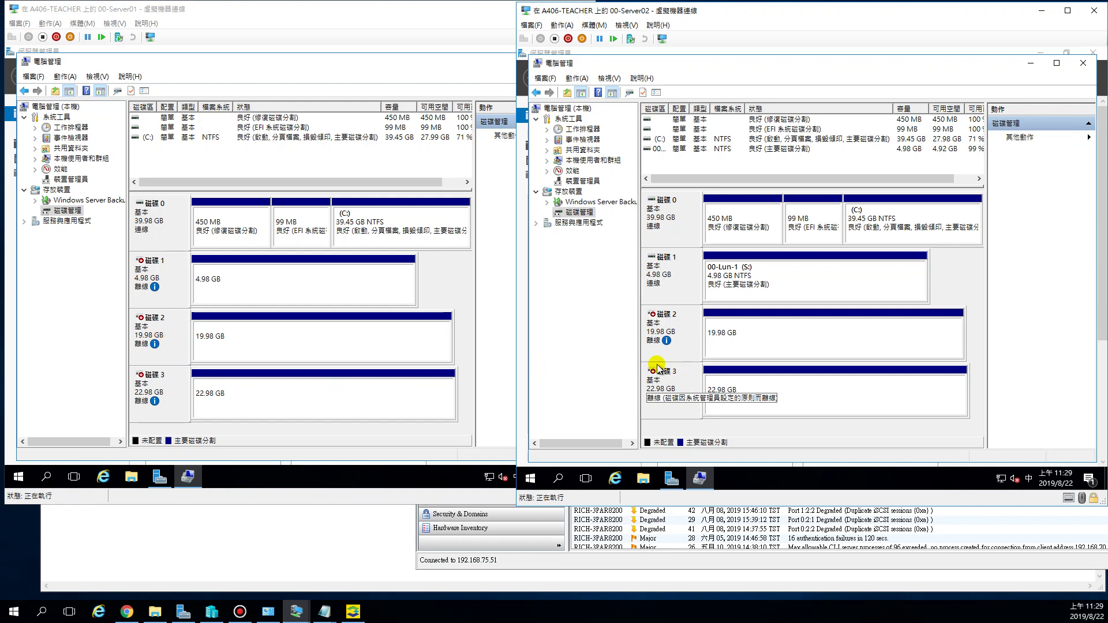
right_click(168, 336)
left_click(205, 340)
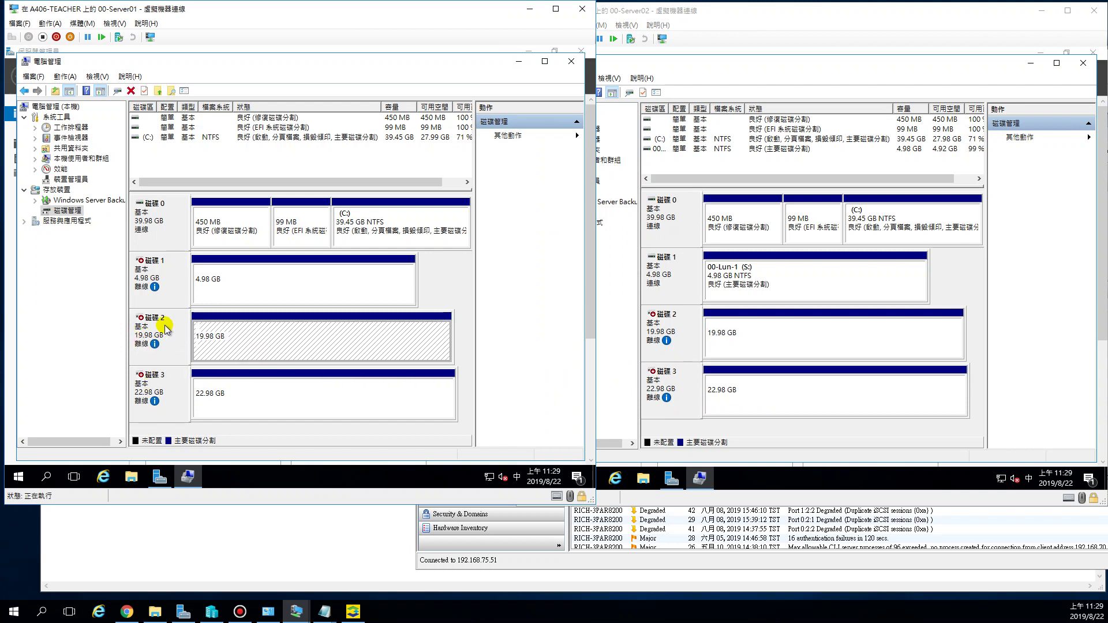
right_click(165, 335)
left_click(191, 344)
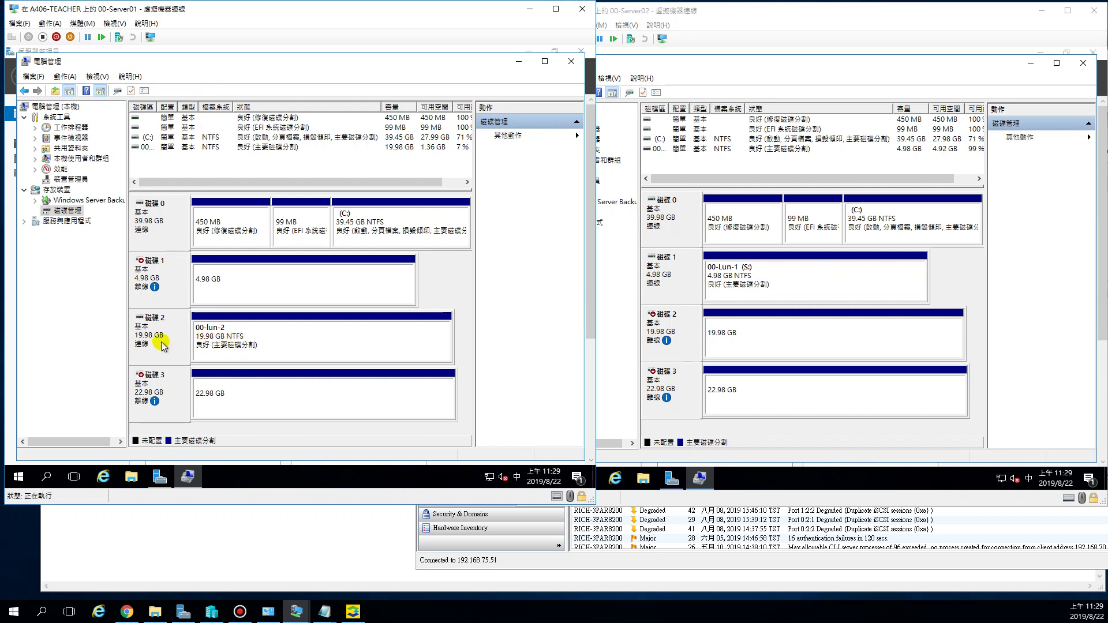
- Change the drive letter of the 00-lun-2 volume on 00-Server01 to K and accept the drive-letter warning
left_click(336, 343)
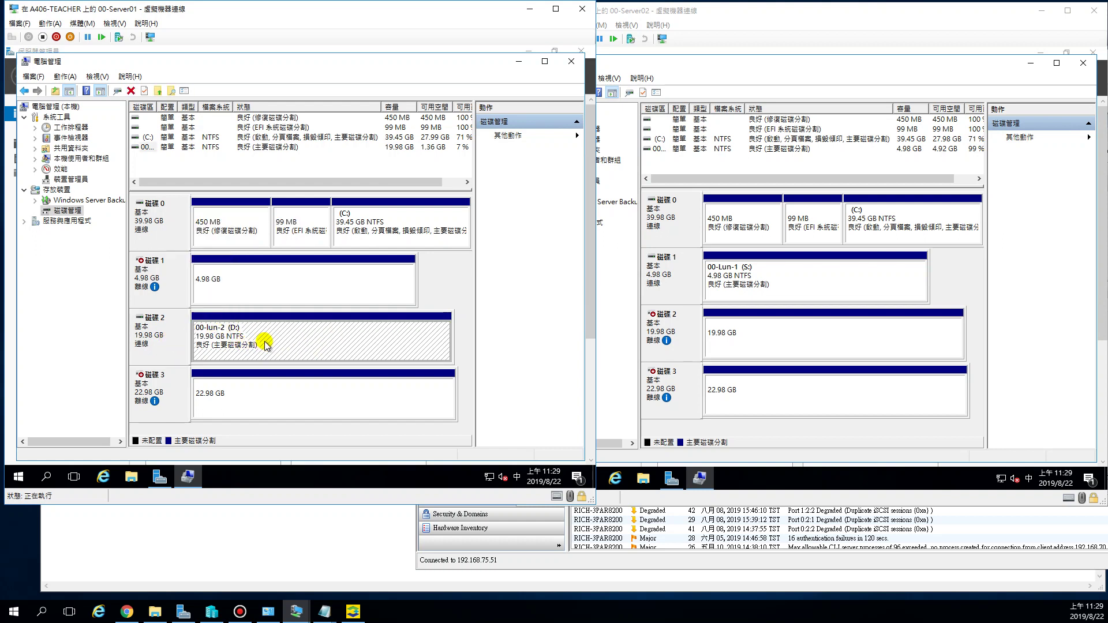
right_click(265, 344)
left_click(320, 225)
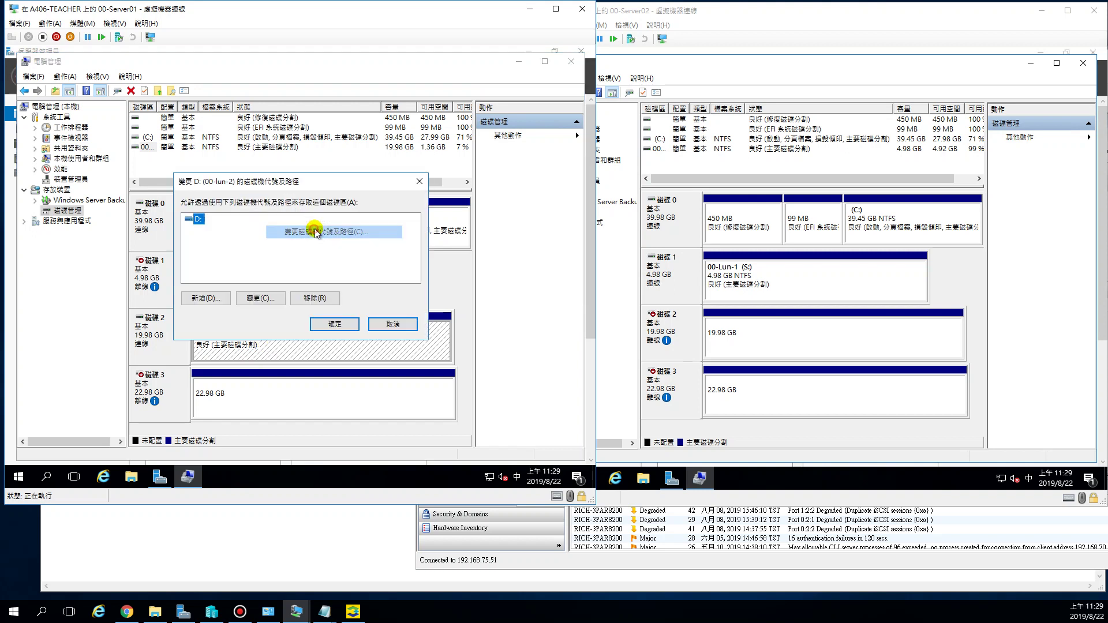
left_click(268, 298)
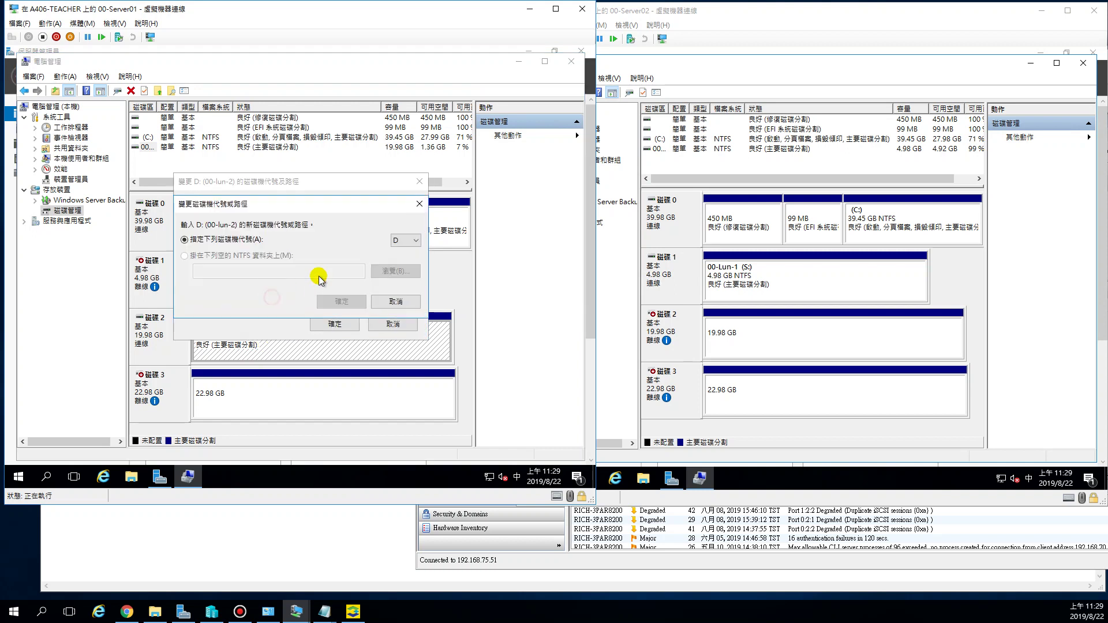
left_click(402, 243)
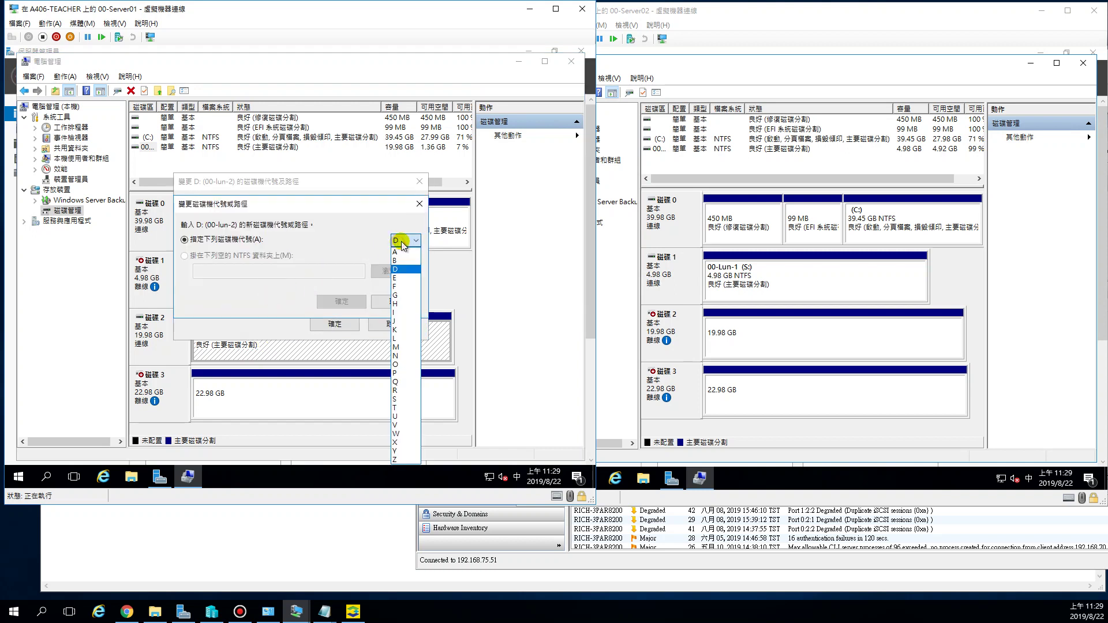
left_click(402, 331)
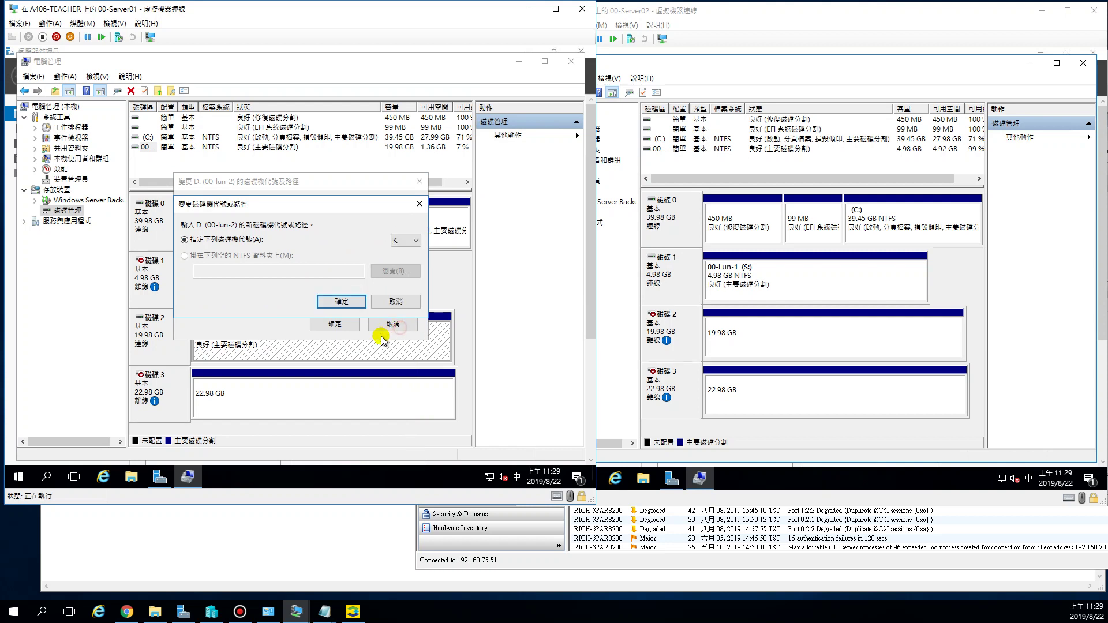
left_click(335, 302)
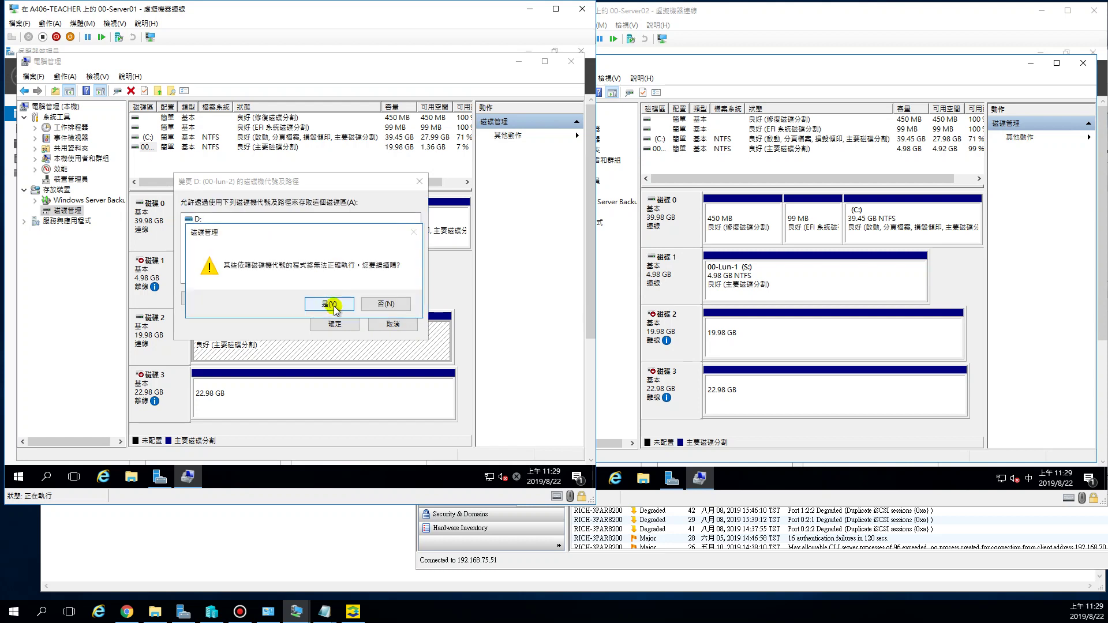
left_click(329, 304)
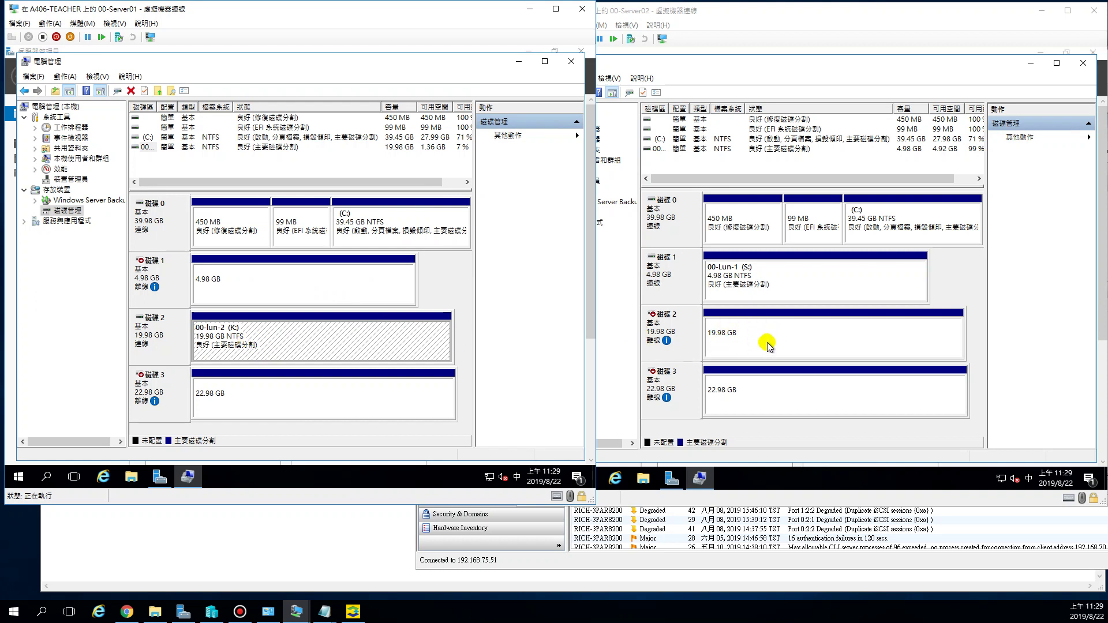
- Take disk 2 offline in Disk Management on 00-Server01
left_click(153, 340)
right_click(153, 341)
left_click(184, 298)
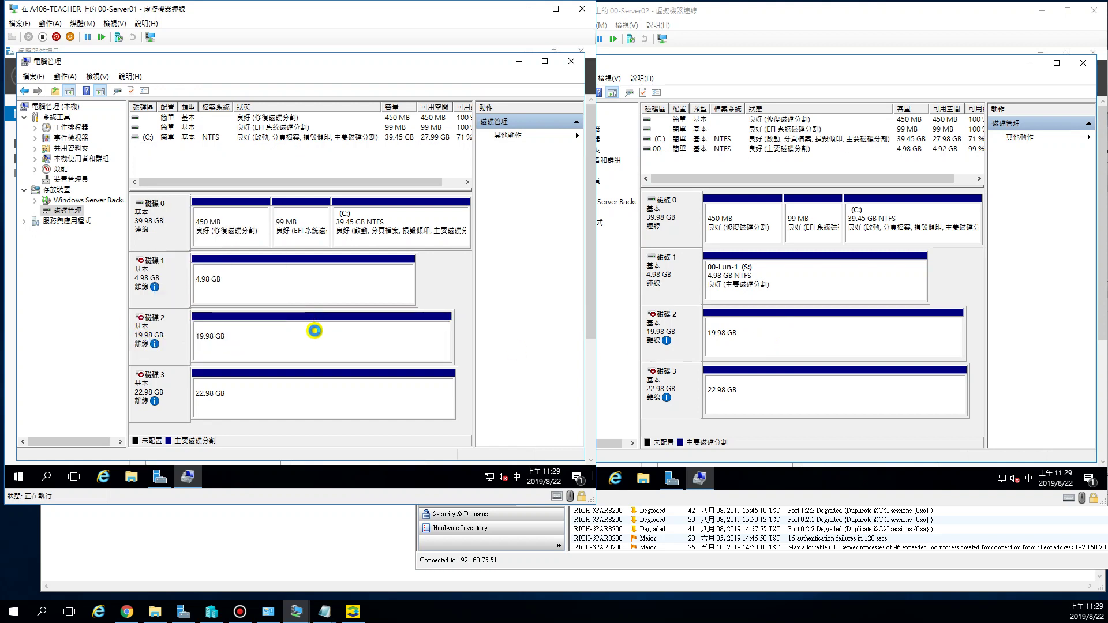
- Bring disk 2 online in Disk Management on 00-Server02 and select its 00-lun-2 volume
left_click(690, 338)
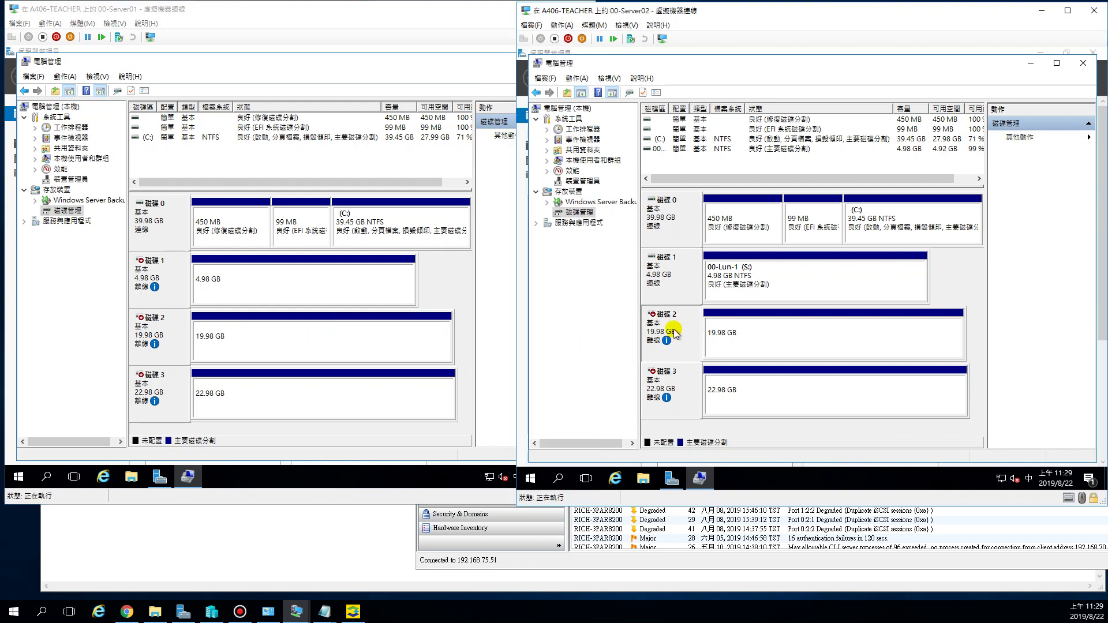
right_click(676, 333)
left_click(703, 336)
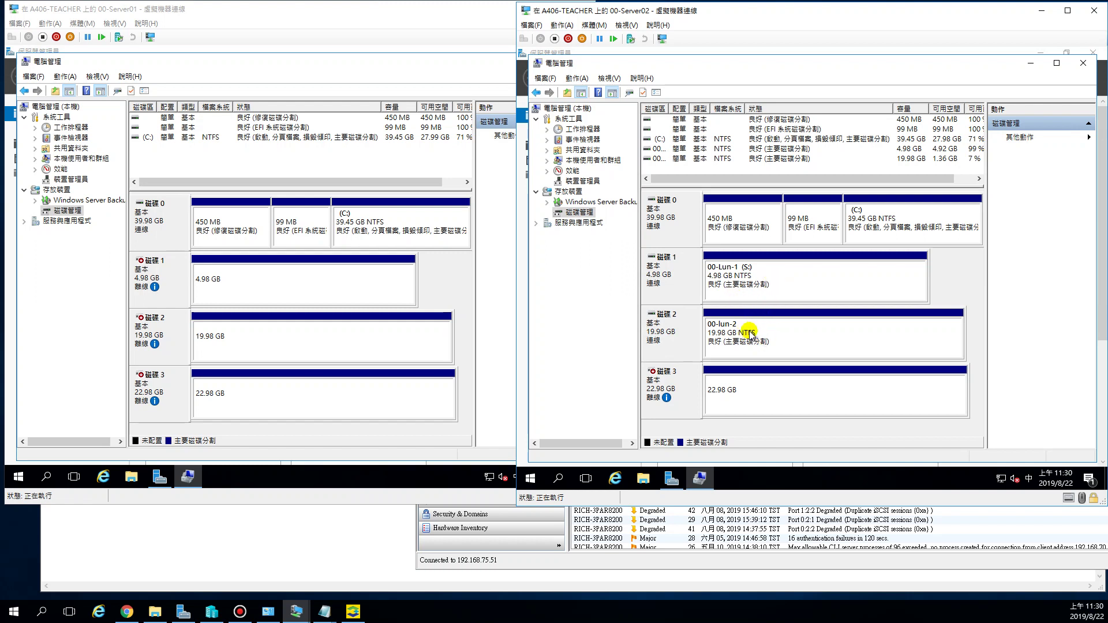
right_click(670, 337)
left_click(833, 334)
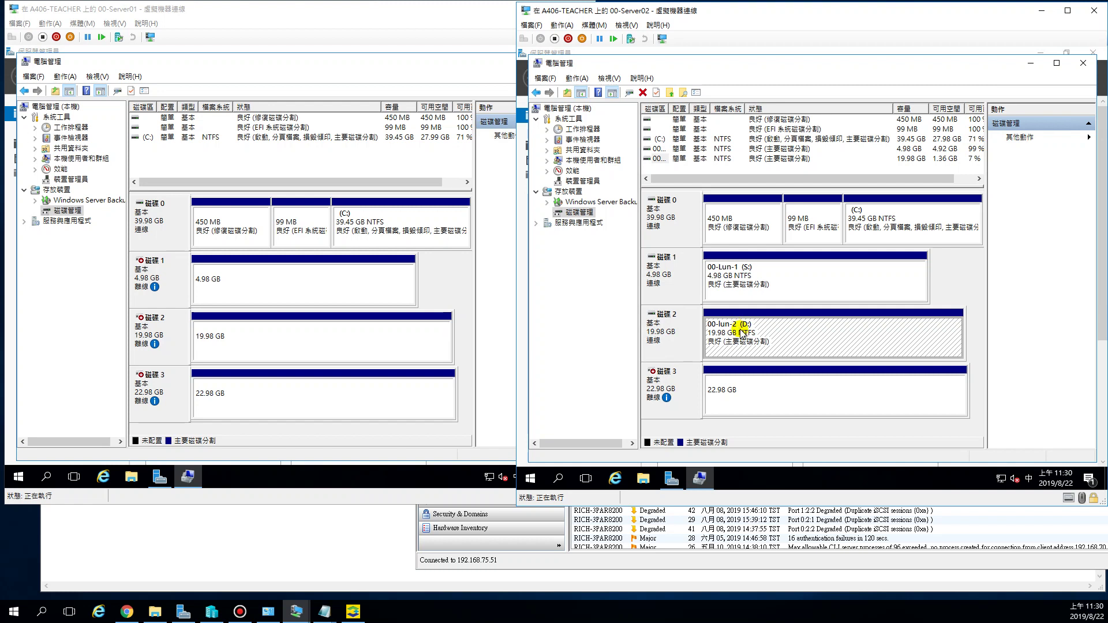
- Compare disks 1, 2 and 3 between 00-Server01 and 00-Server02, checking their status and drive letters
left_click(267, 345)
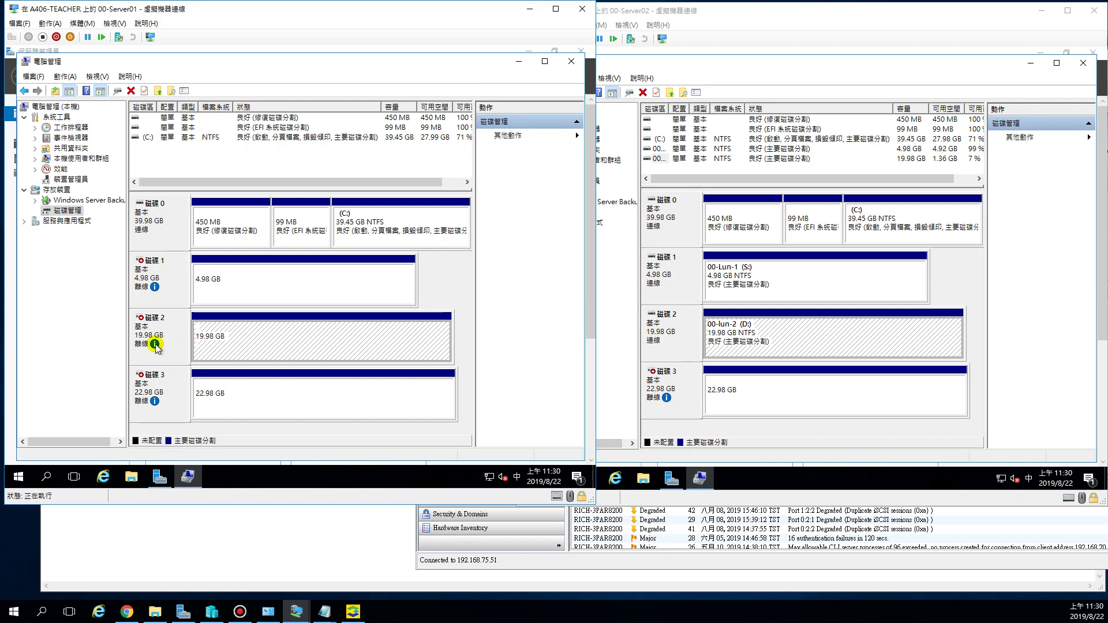
mouse_move(155, 344)
left_click(716, 340)
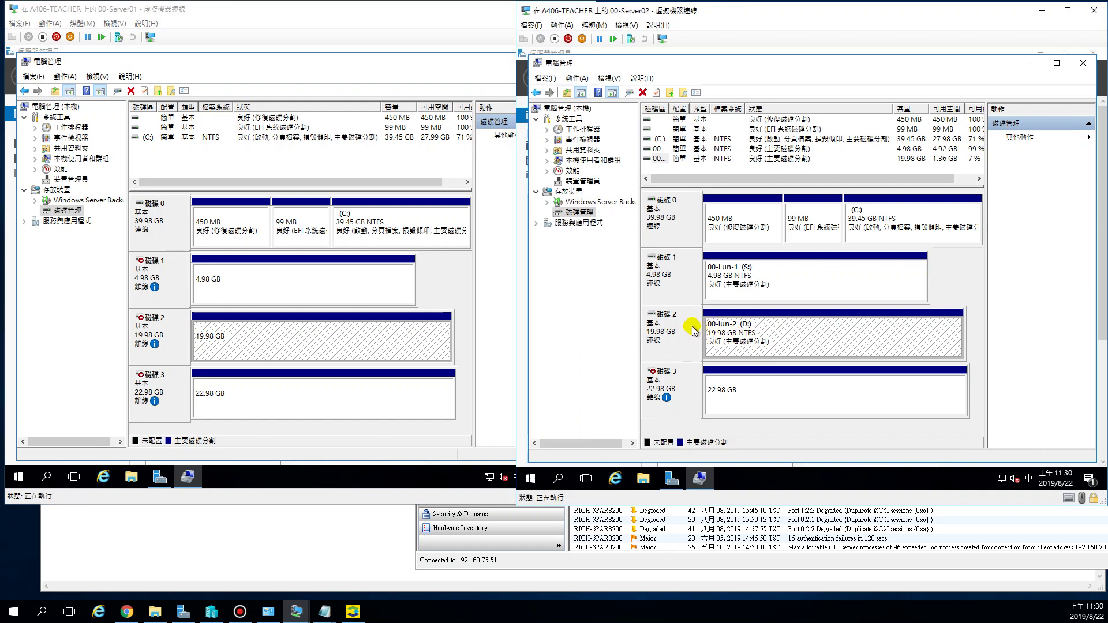
left_click(234, 398)
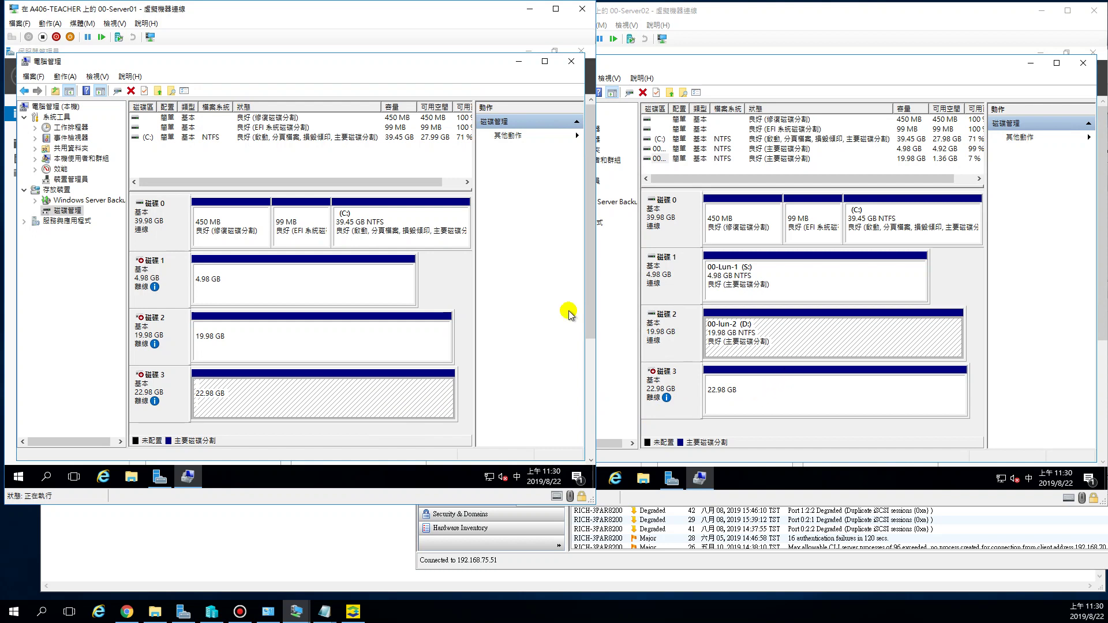
left_click(324, 286)
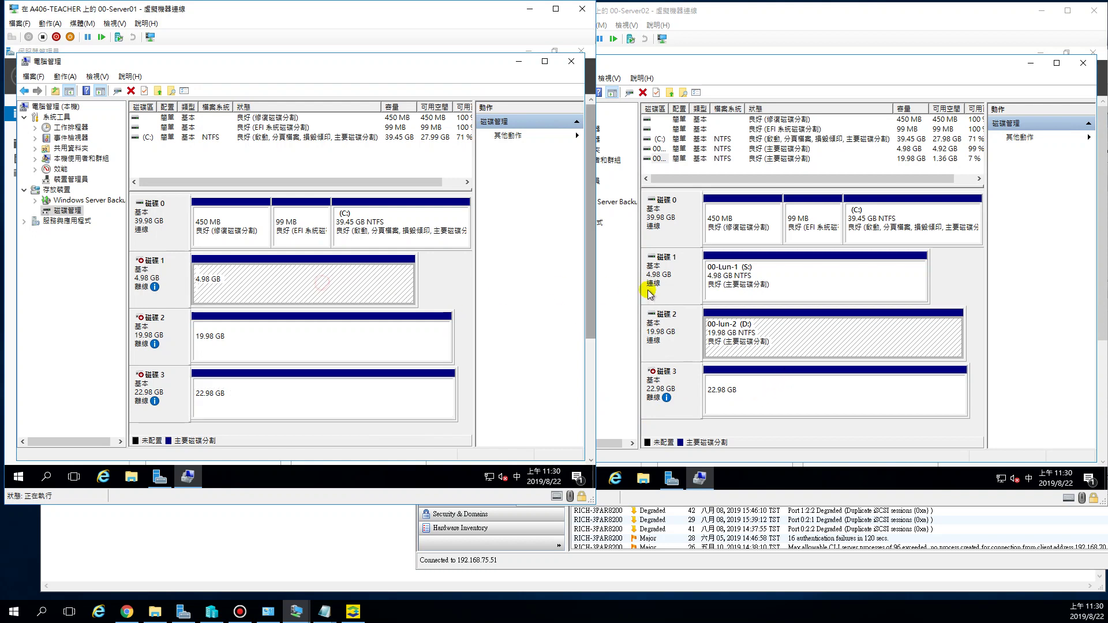
left_click(729, 282)
left_click(343, 281)
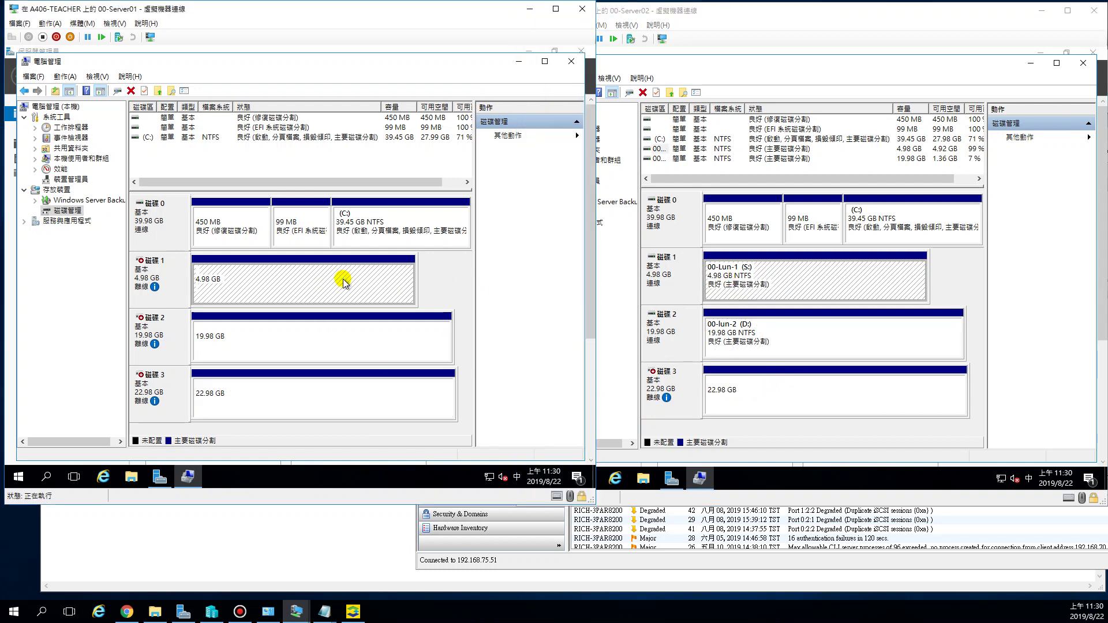
left_click(285, 341)
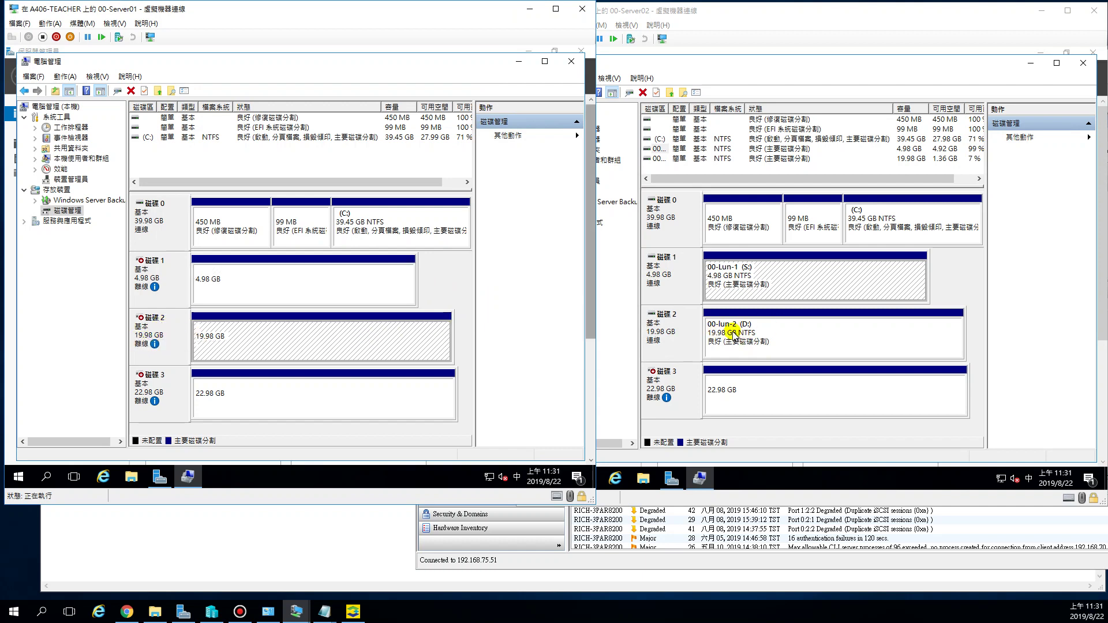
left_click(349, 404)
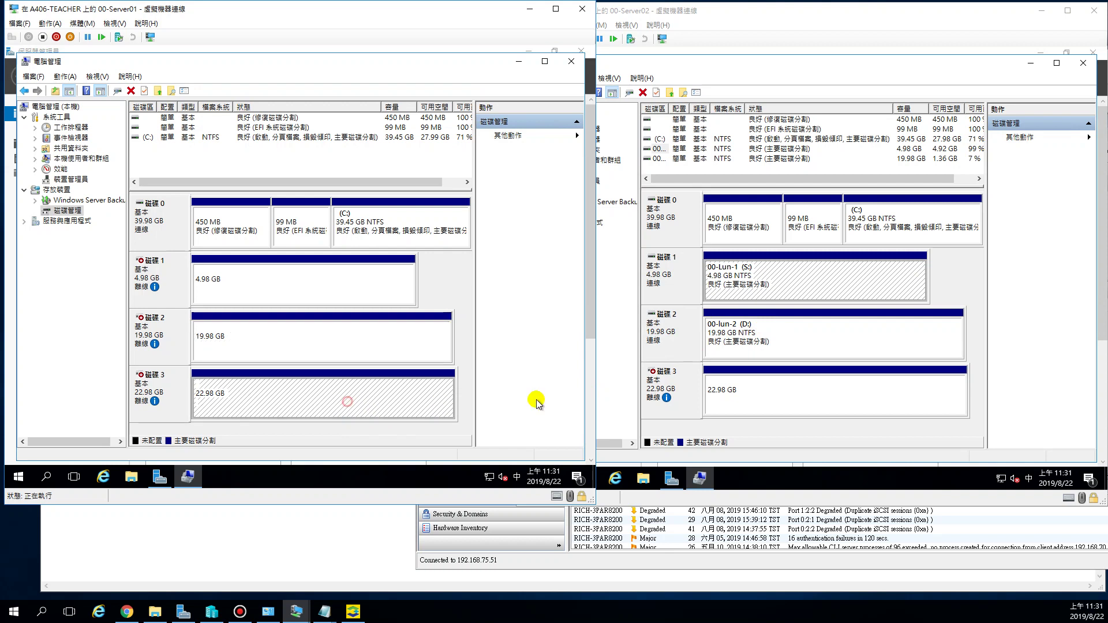
left_click(727, 386)
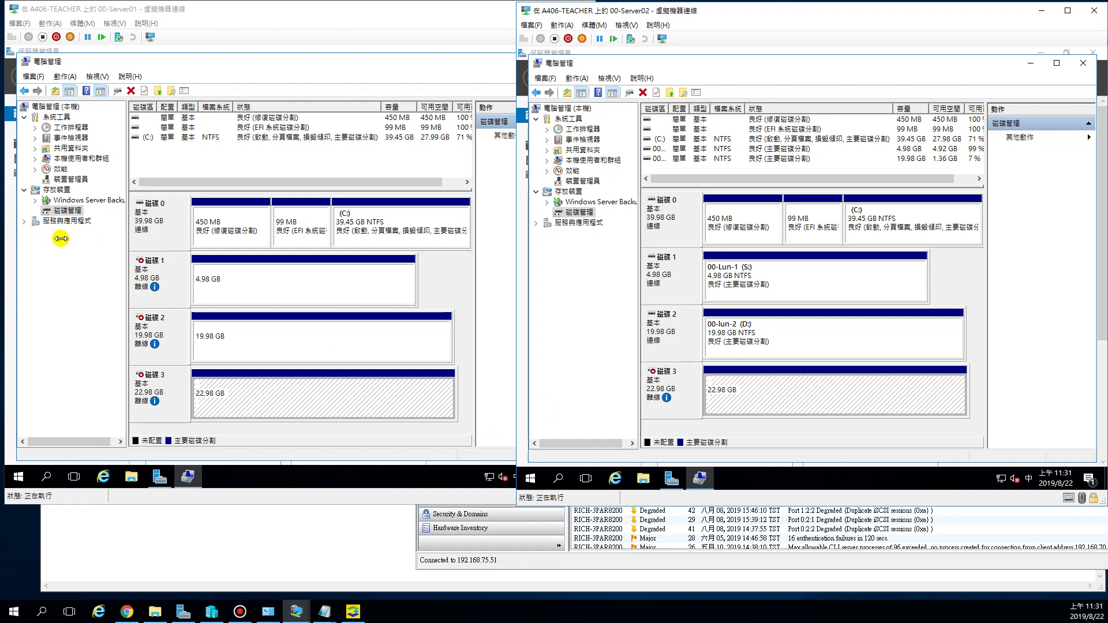
left_click(225, 280)
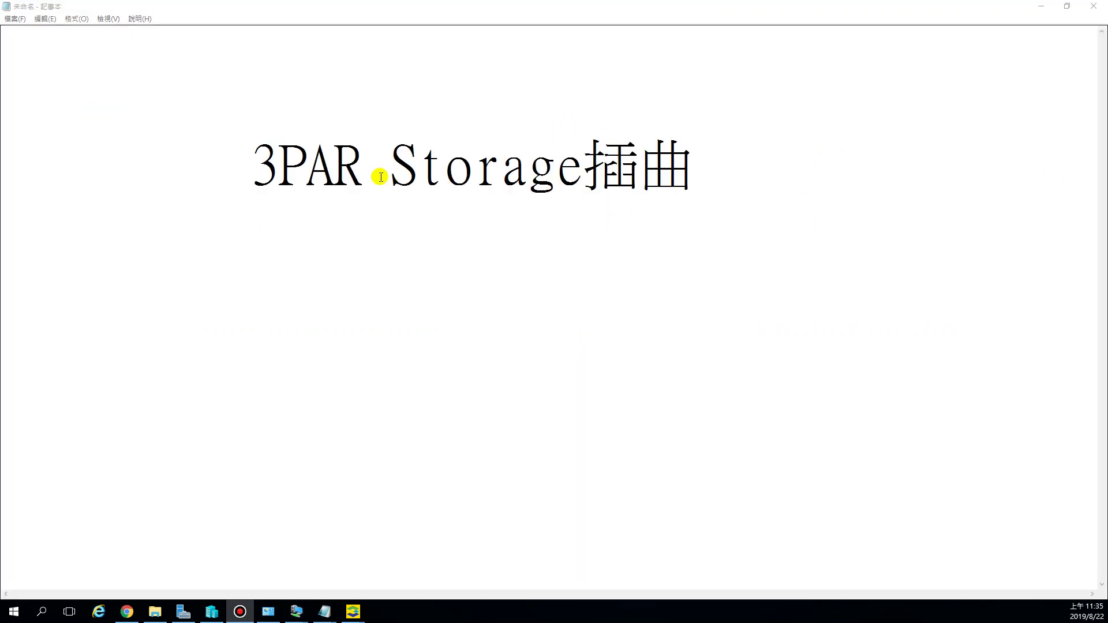
- Switch to the HP 3PAR Management Console and examine the iSCSI paths of the host in domain a404-06-computer
left_click(1040, 8)
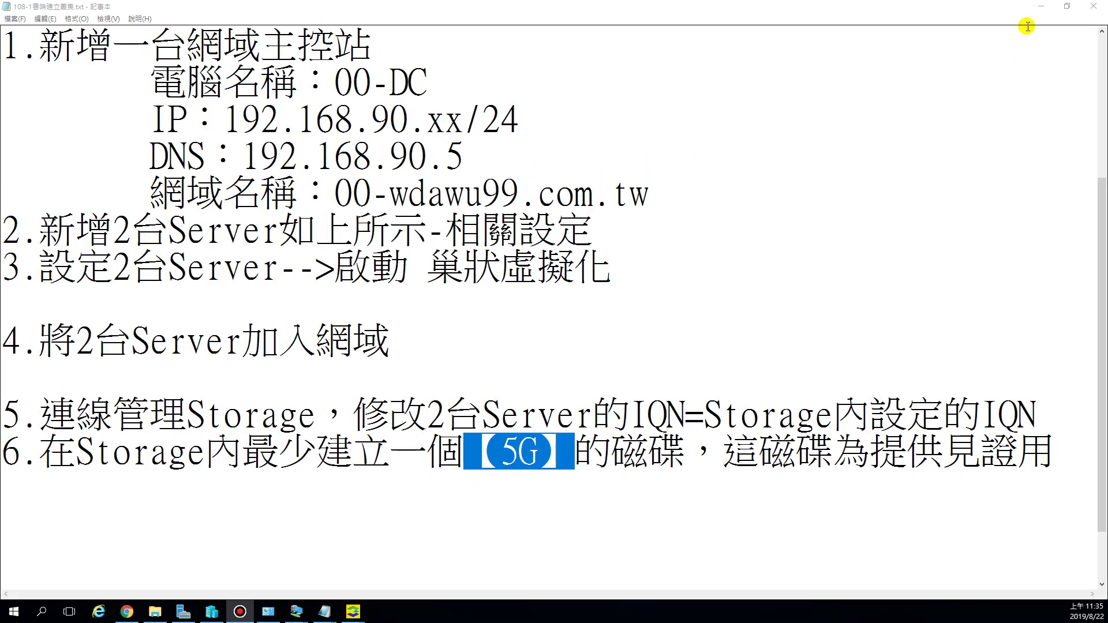
left_click(1044, 8)
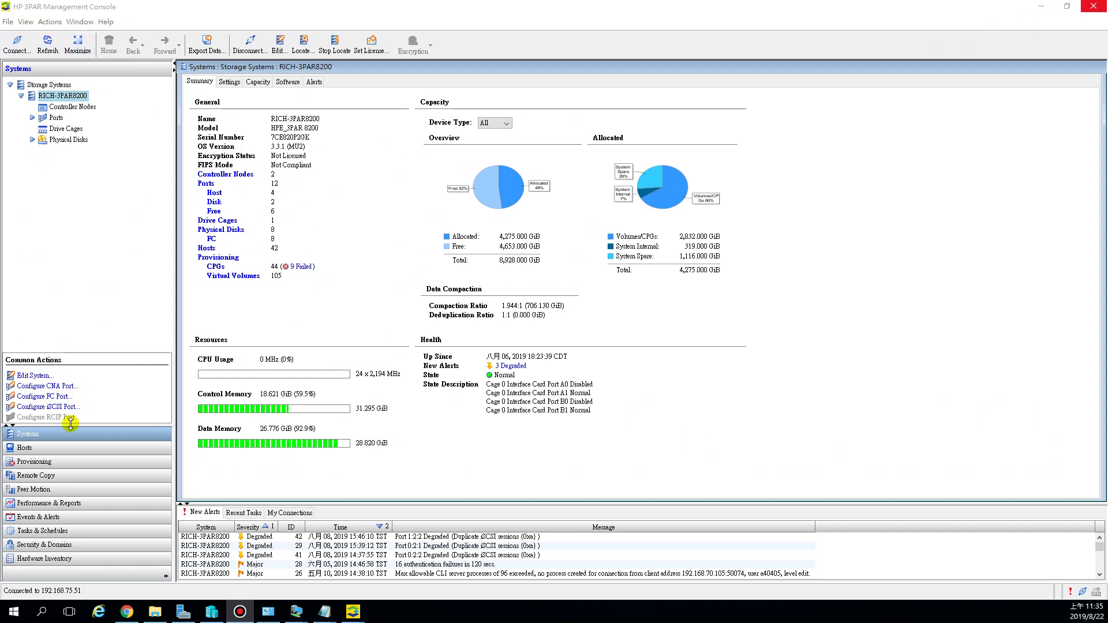
left_click(34, 452)
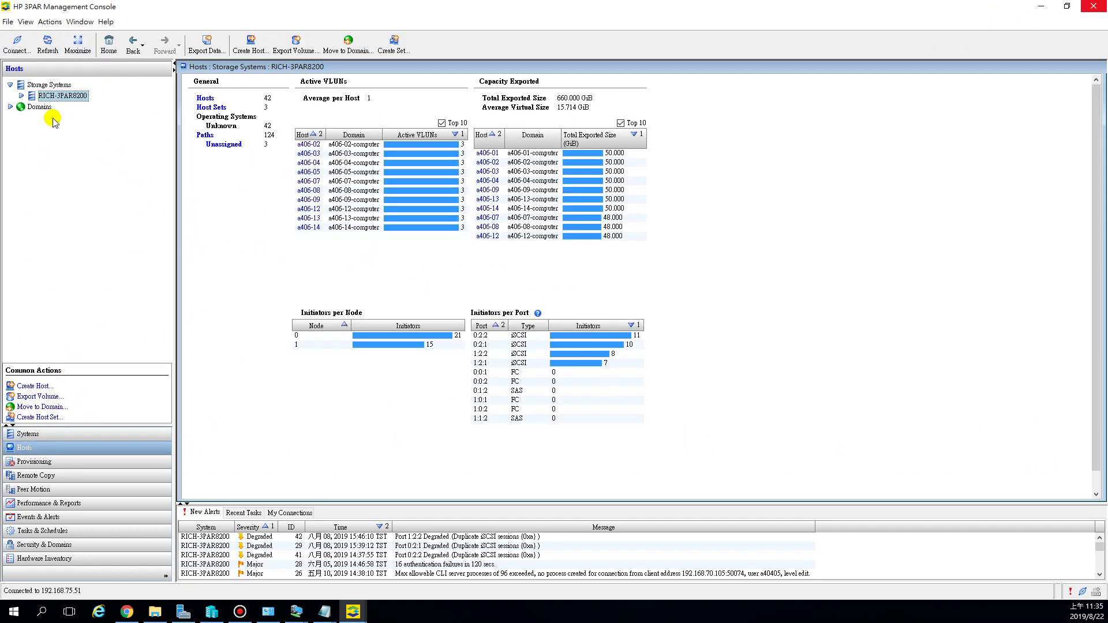
left_click(10, 107)
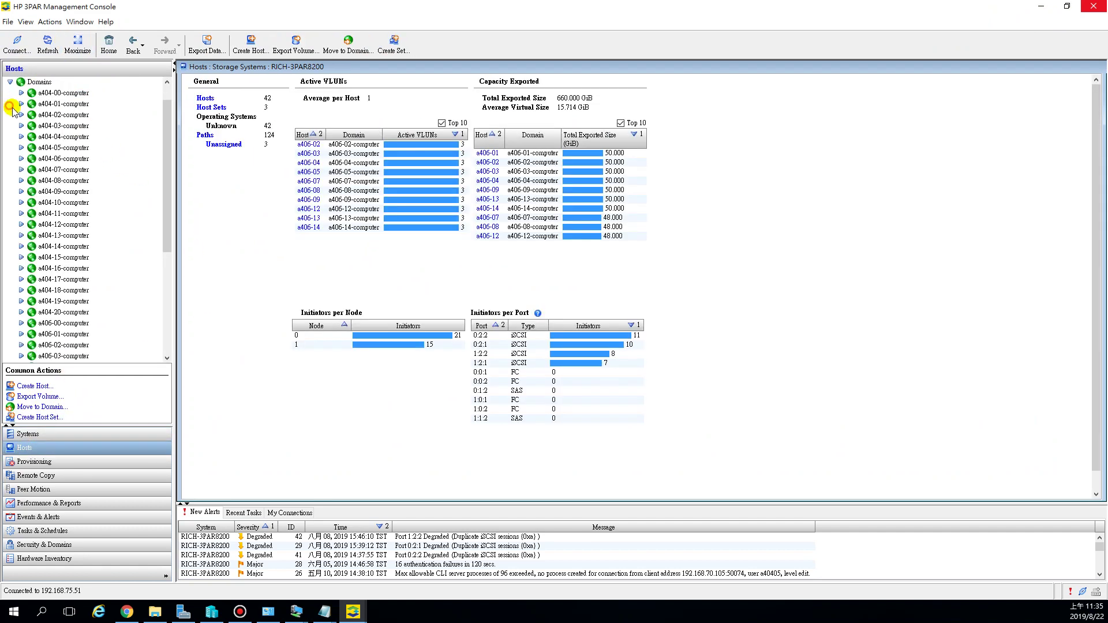
left_click(63, 159)
left_click(21, 159)
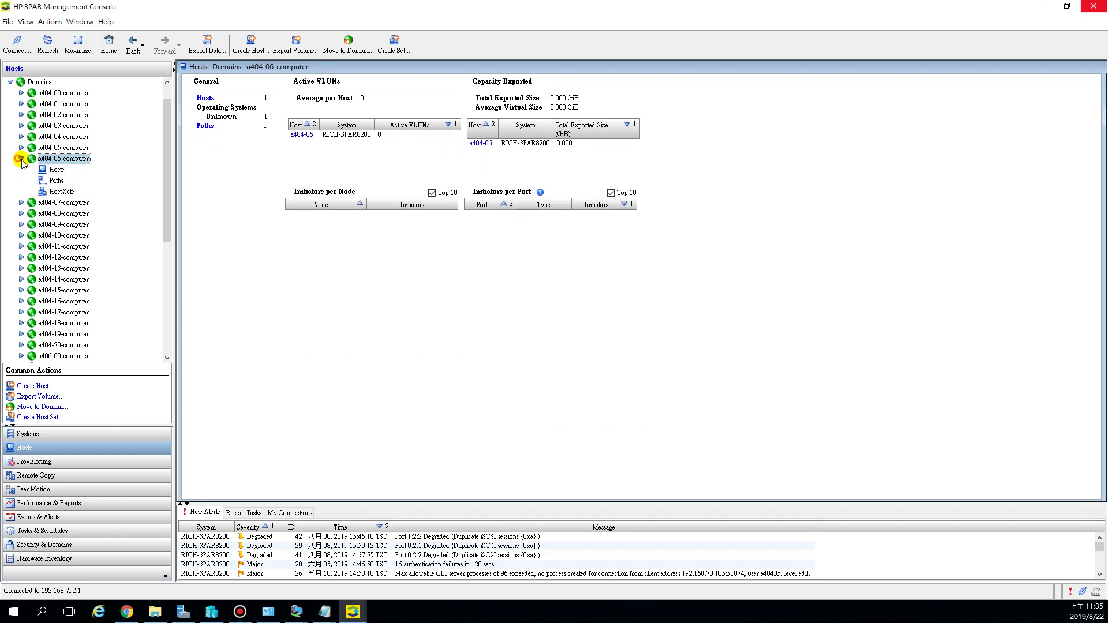
left_click(55, 170)
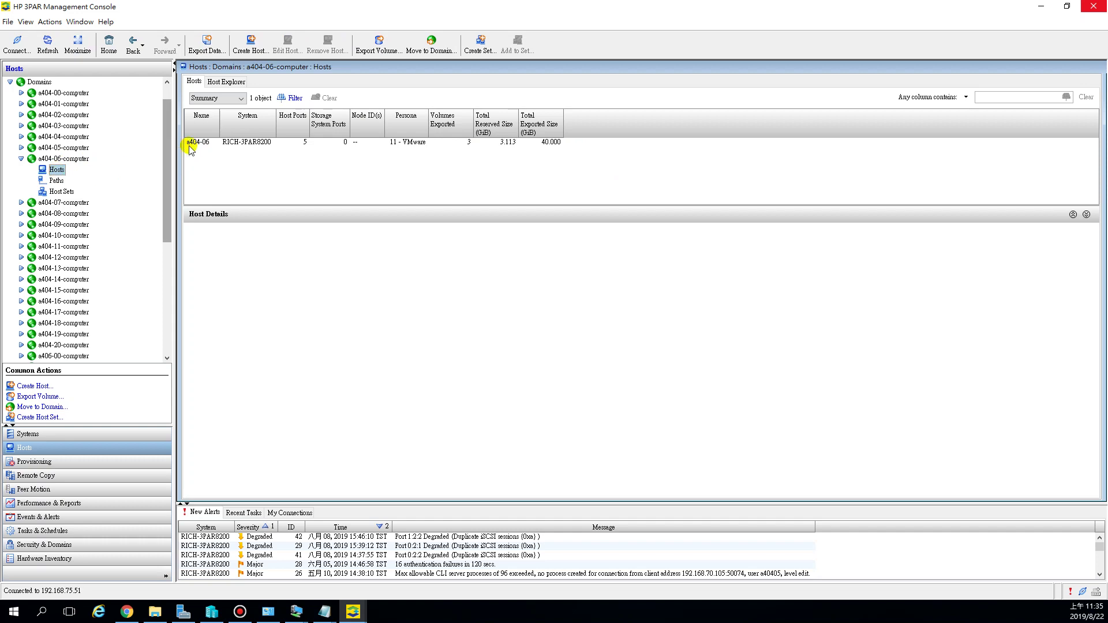
left_click(224, 142)
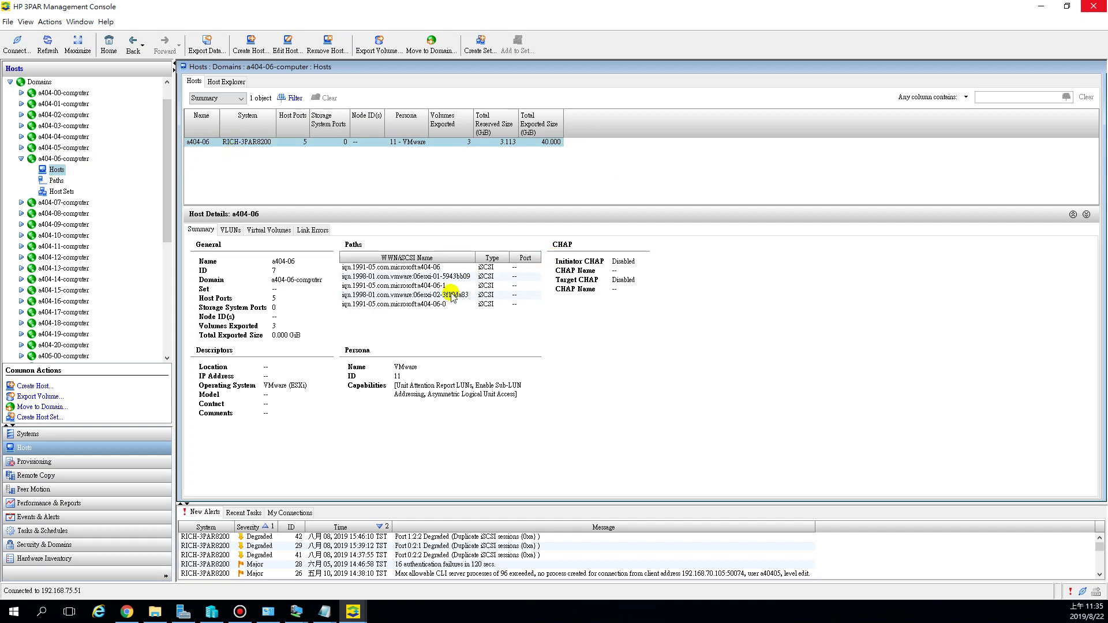
left_click(22, 158)
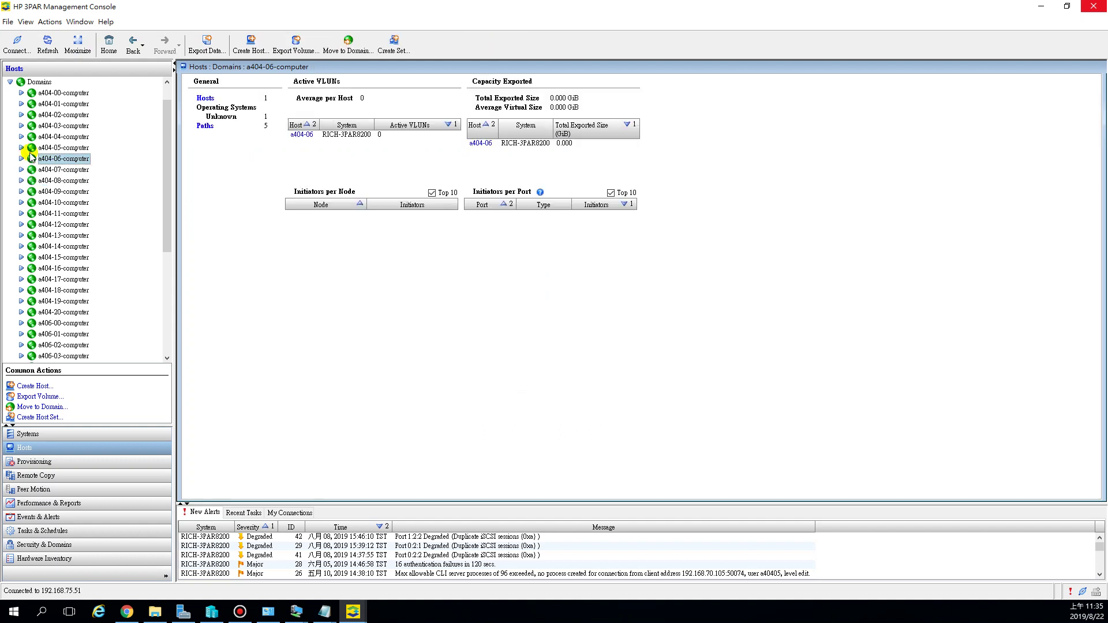
- Examine the host details and iSCSI paths of host a406-06 in domain a406-06-computer
scroll(25, 139, "down", 4)
scroll(127, 161, "down", 2)
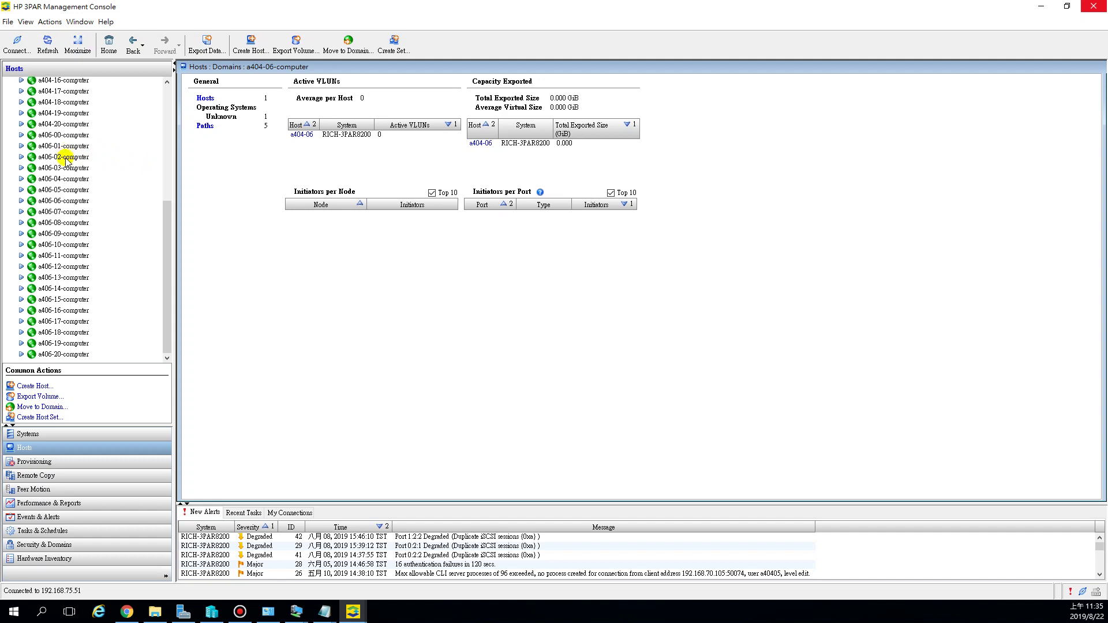
left_click(52, 201)
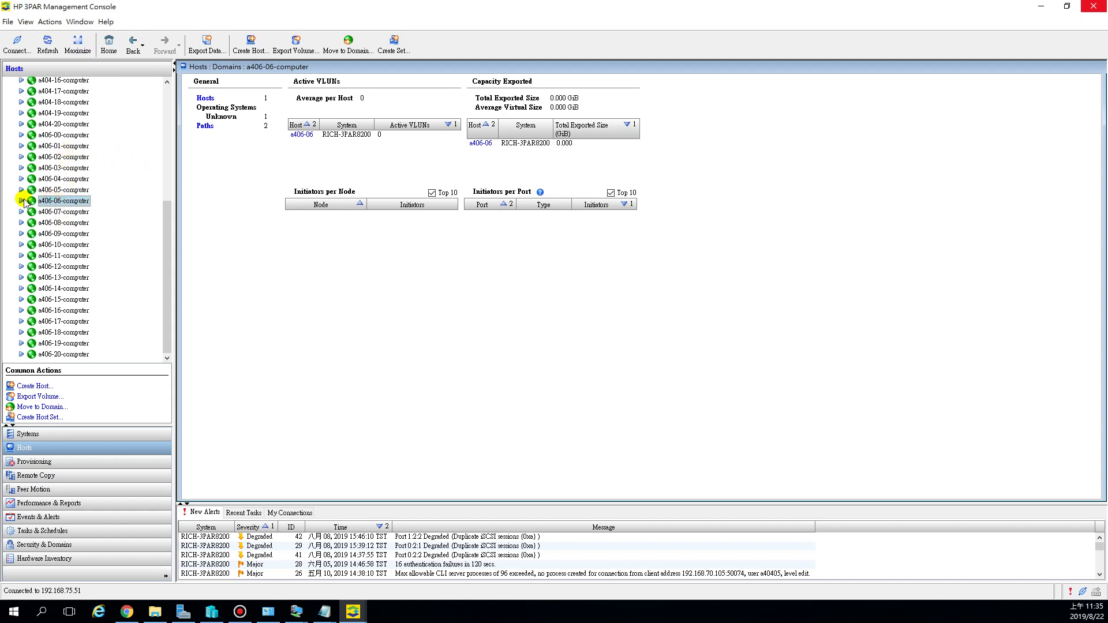
left_click(22, 201)
left_click(56, 212)
left_click(263, 142)
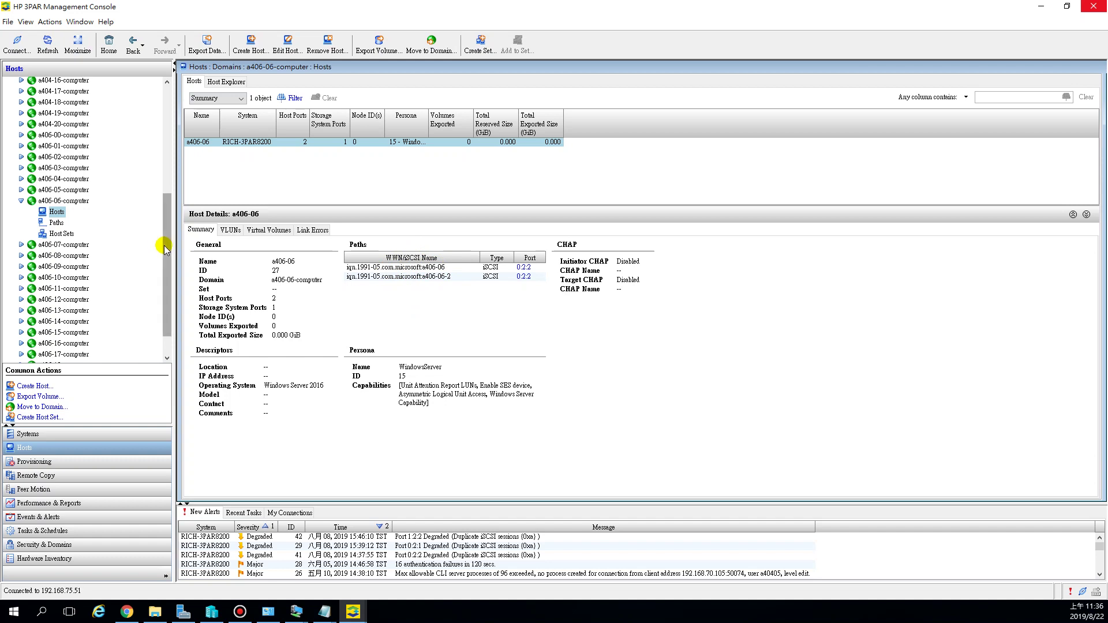
- Examine the host details and iSCSI paths of host a406-19 in domain a406-19-computer
scroll(167, 266, "down", 1)
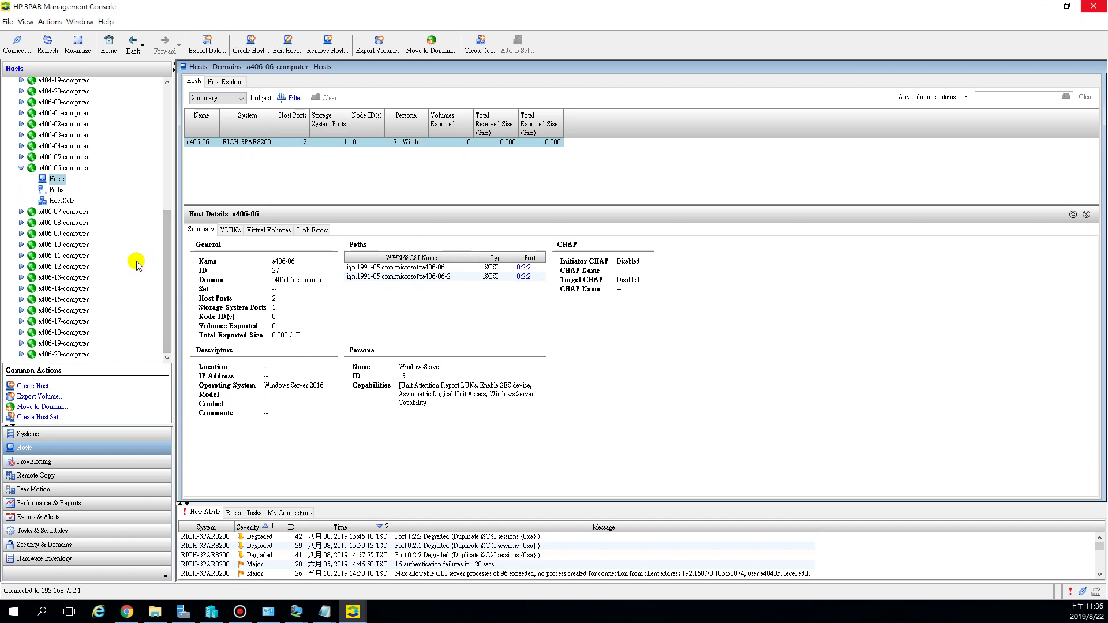
left_click(21, 344)
left_click(56, 335)
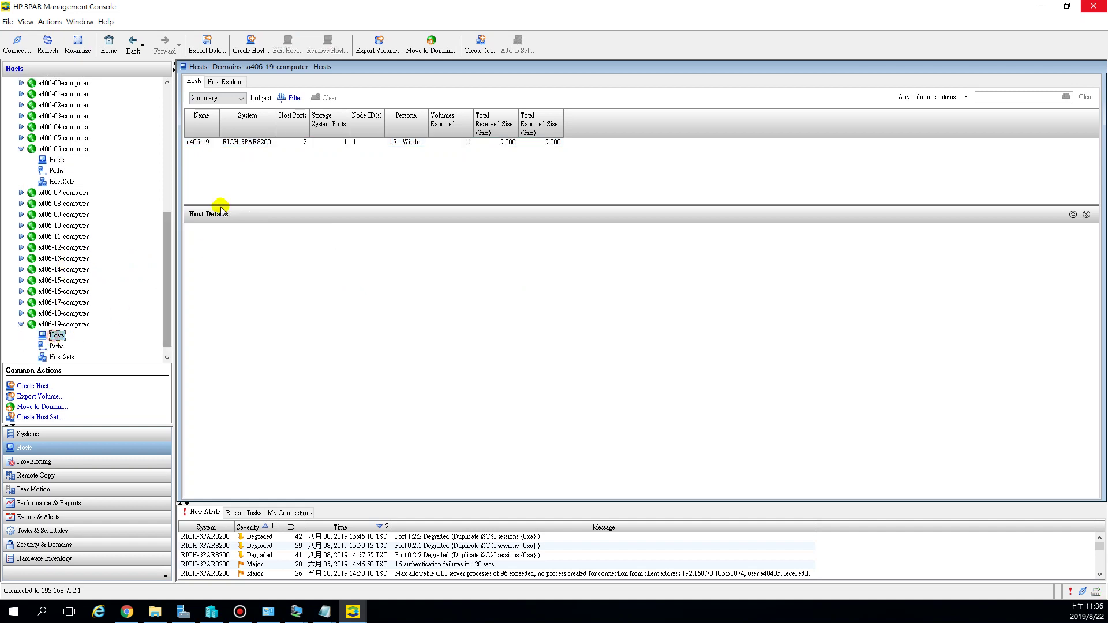
left_click(235, 144)
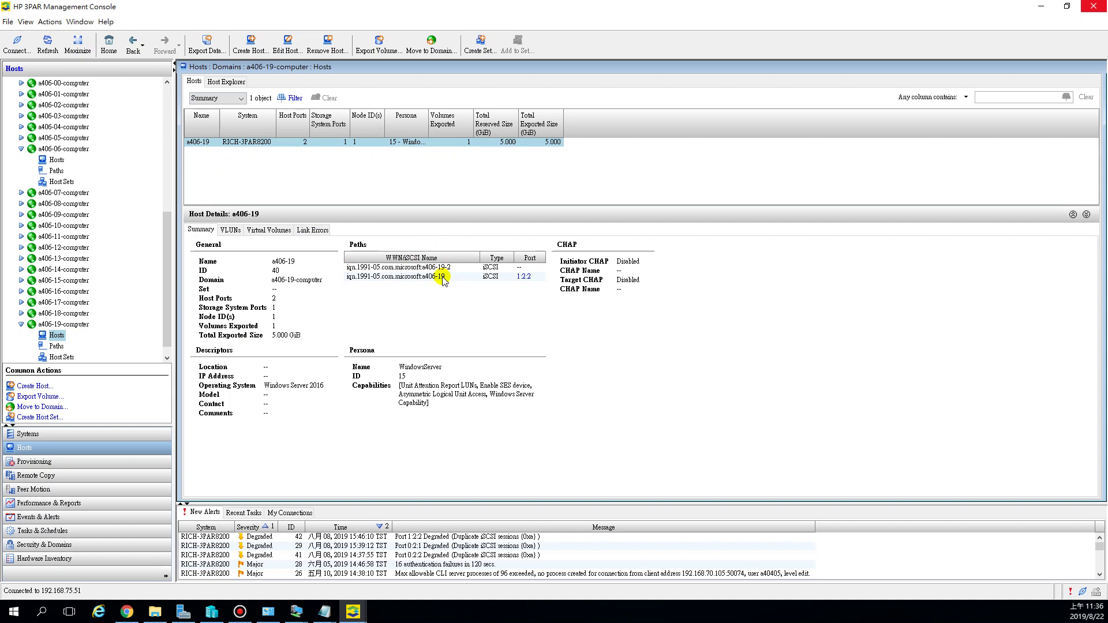
- Examine the host details and iSCSI paths of host a406-18 in domain a406-18-computer
left_click(55, 315)
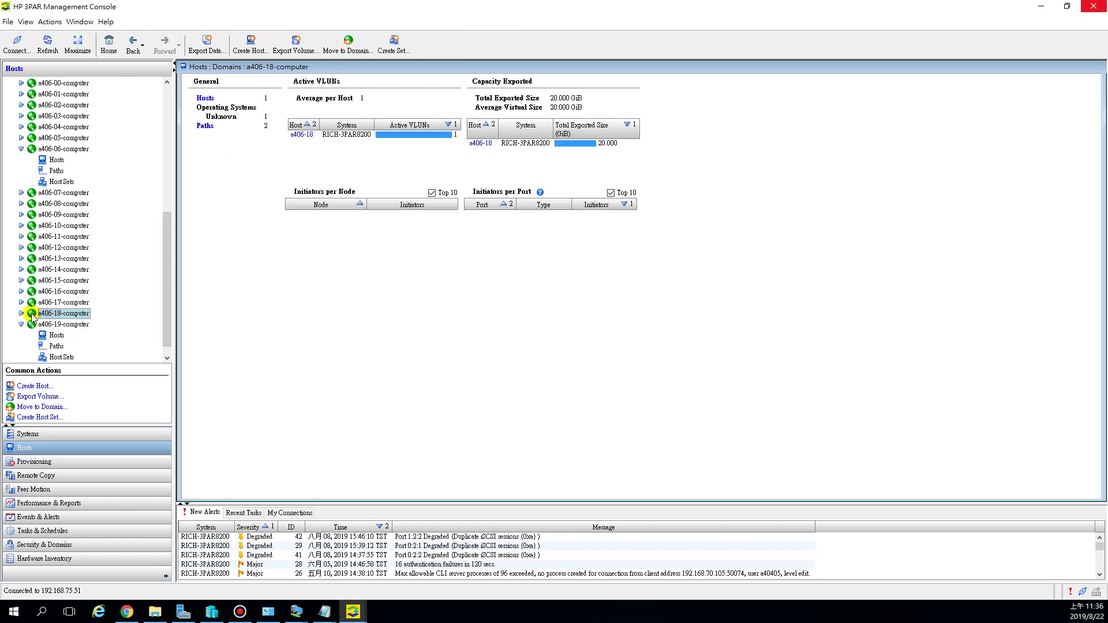
left_click(21, 313)
left_click(57, 324)
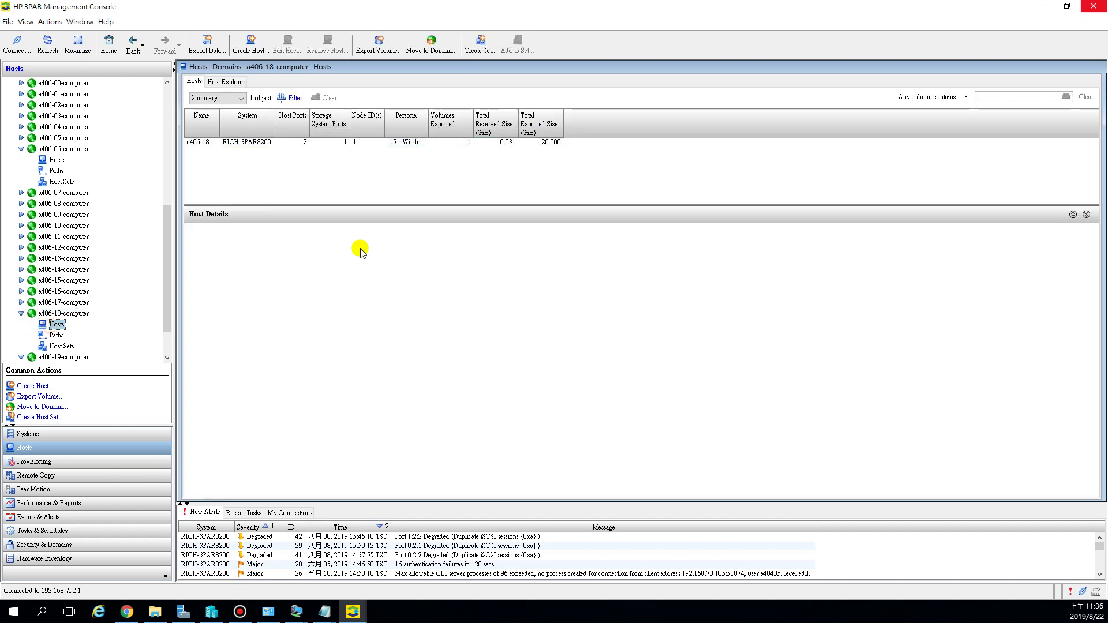
left_click(257, 145)
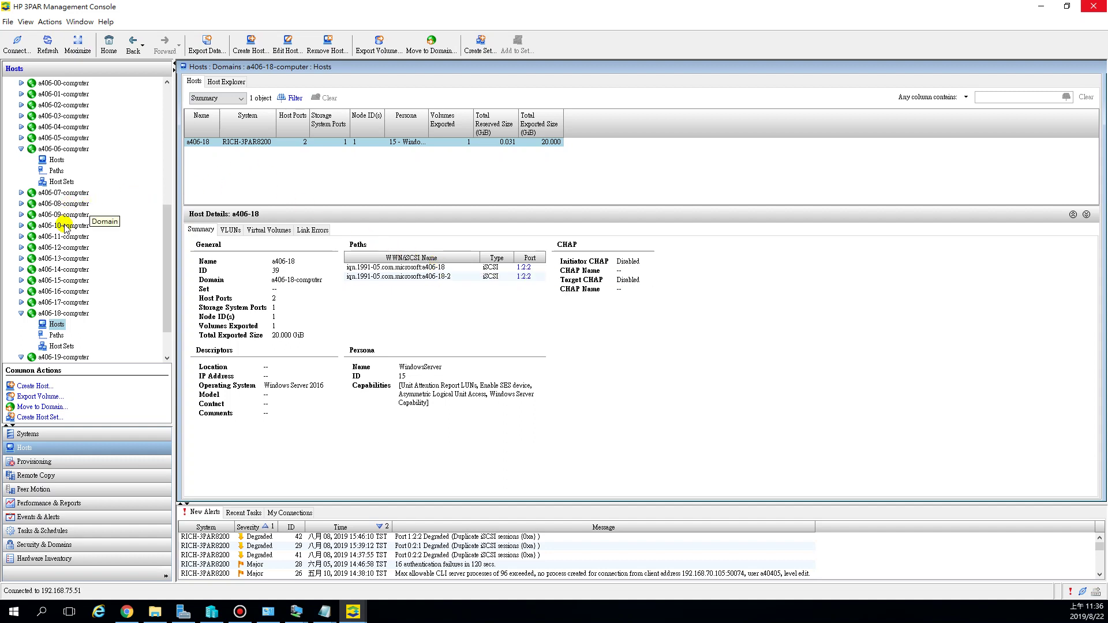
- Examine the host details and iSCSI paths of host a406-10 in domain a406-10-computer
left_click(22, 225)
left_click(56, 237)
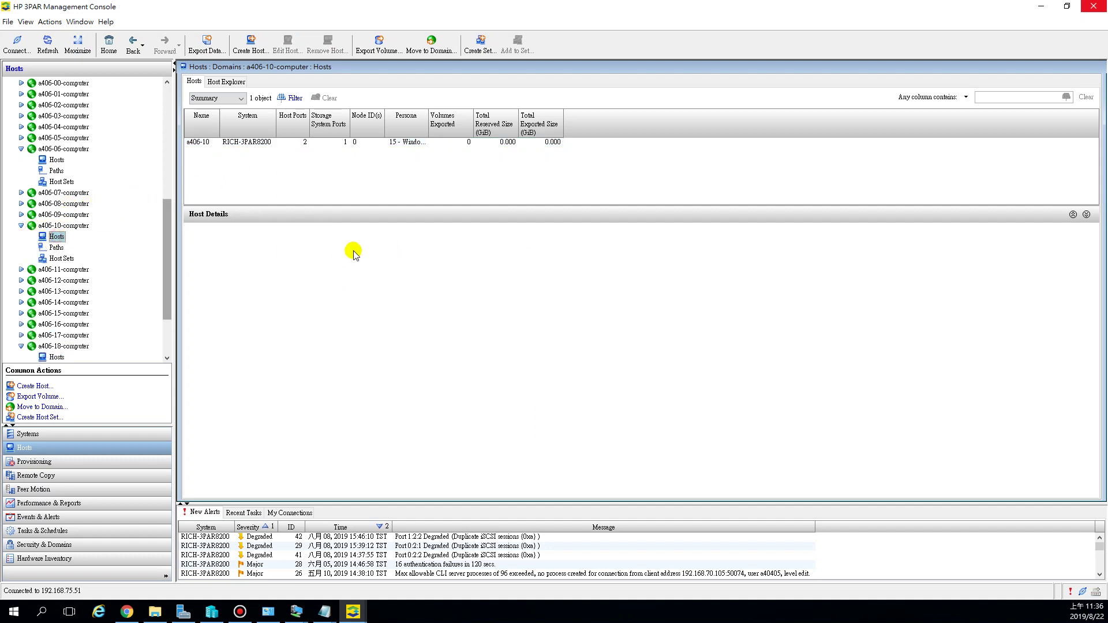
left_click(261, 143)
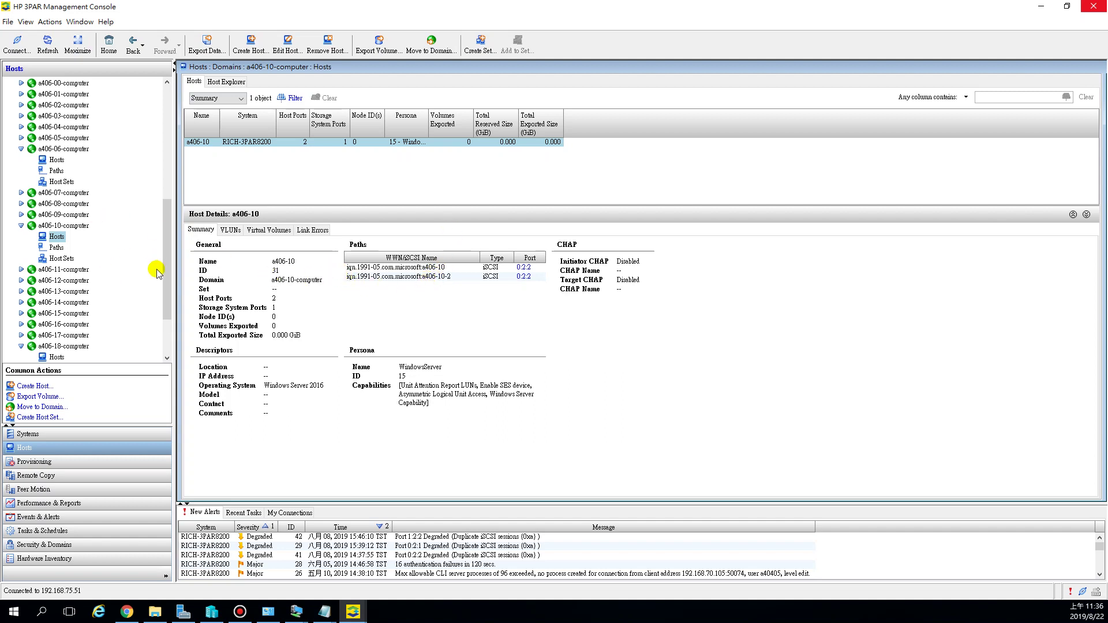
left_click_drag(175, 324, 176, 326)
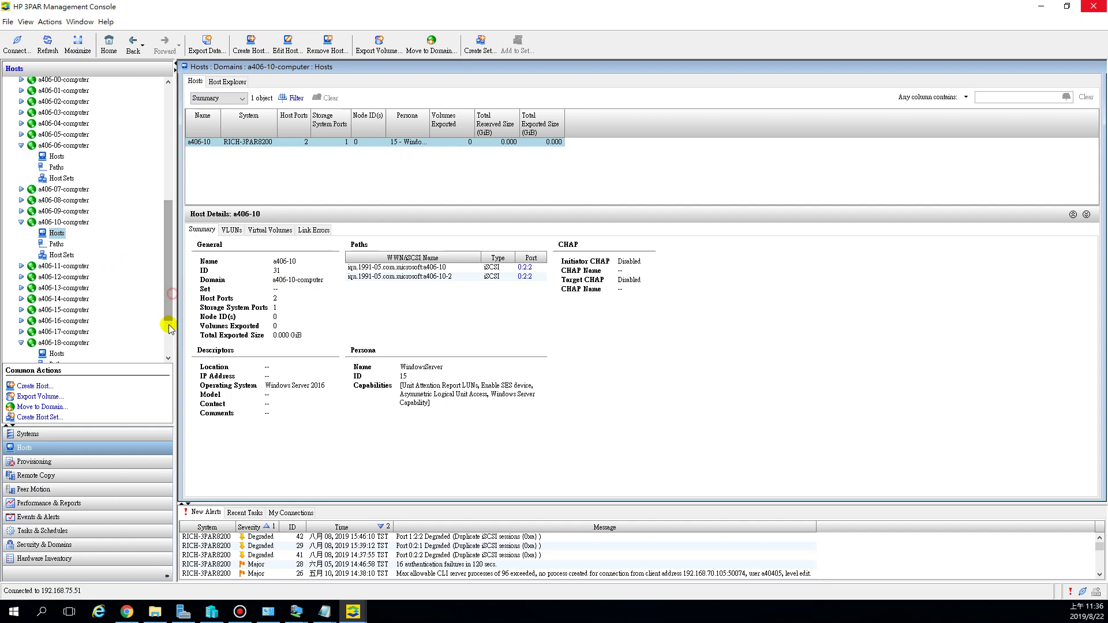
- Open the provisioning summary of domain a406-17-computer on the storage system
left_click(31, 464)
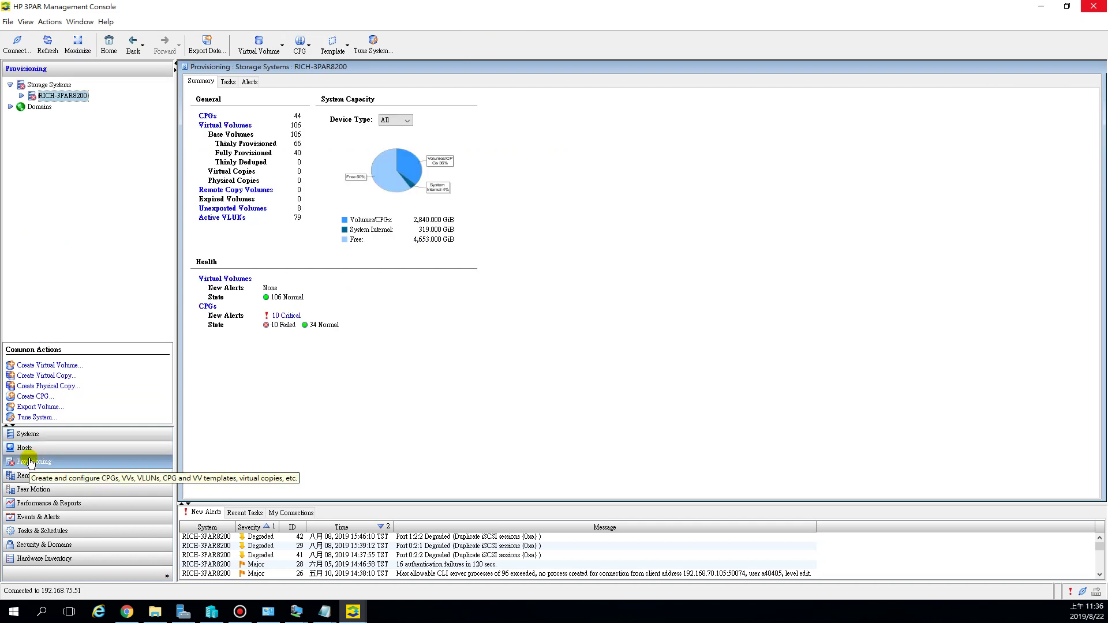
left_click(11, 108)
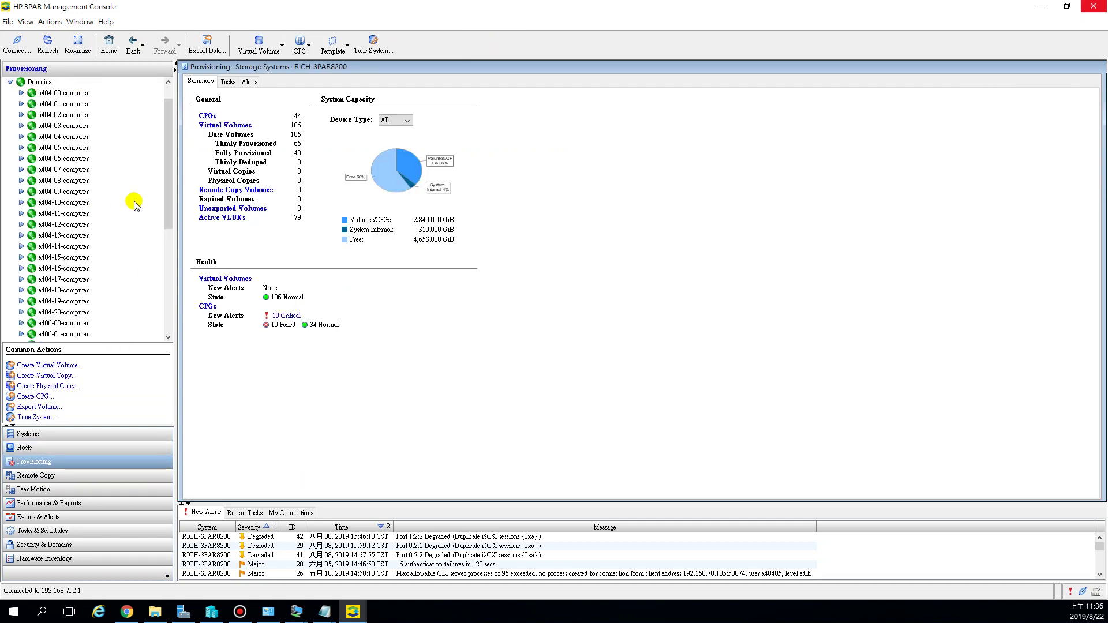
left_click_drag(167, 205, 146, 282)
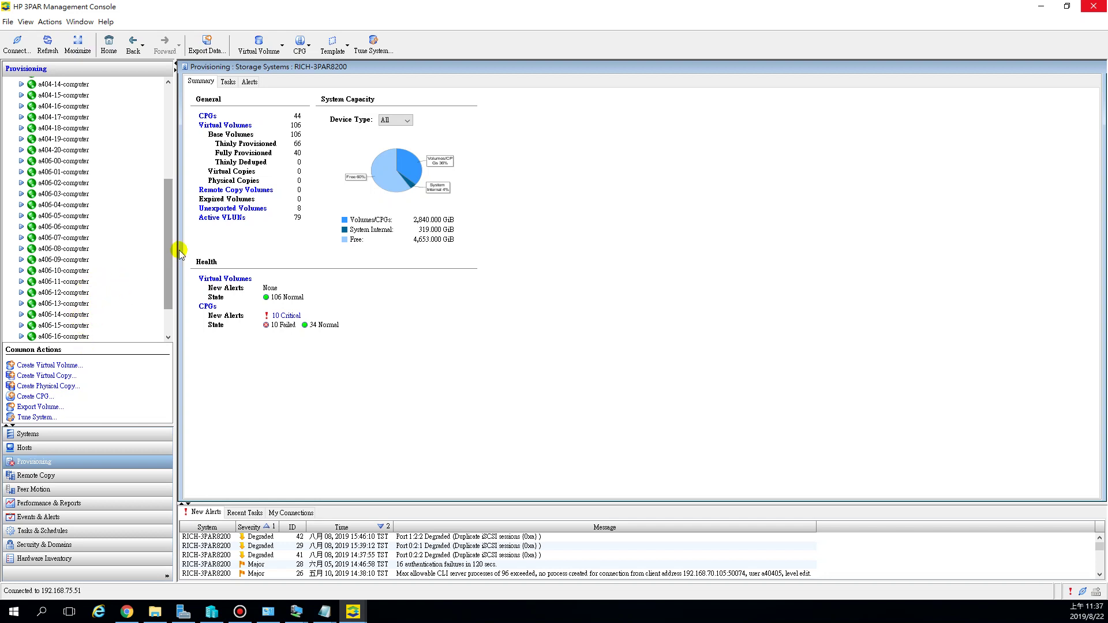
left_click_drag(166, 255, 141, 302)
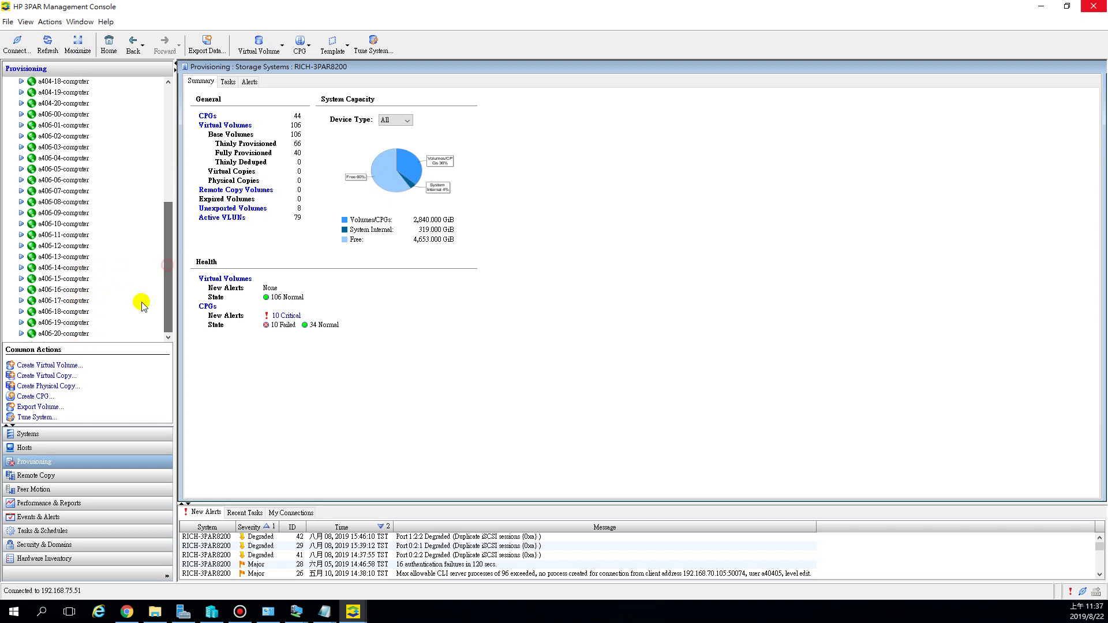
left_click(21, 301)
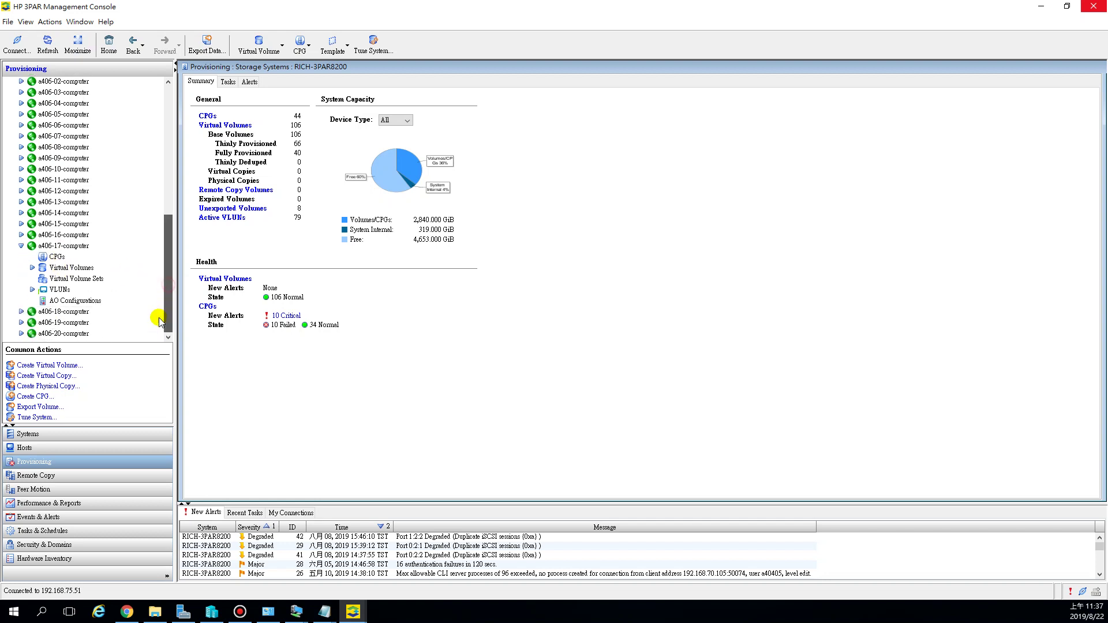
left_click(68, 246)
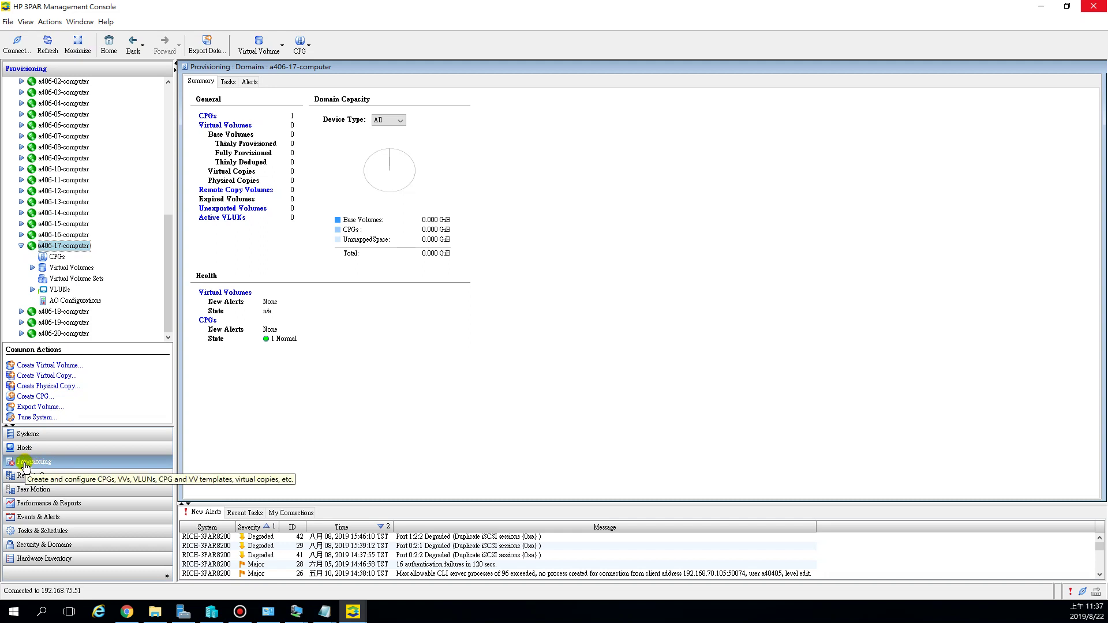
- Examine the details and capacity of the CPG in domain a406-17-computer
left_click(56, 258)
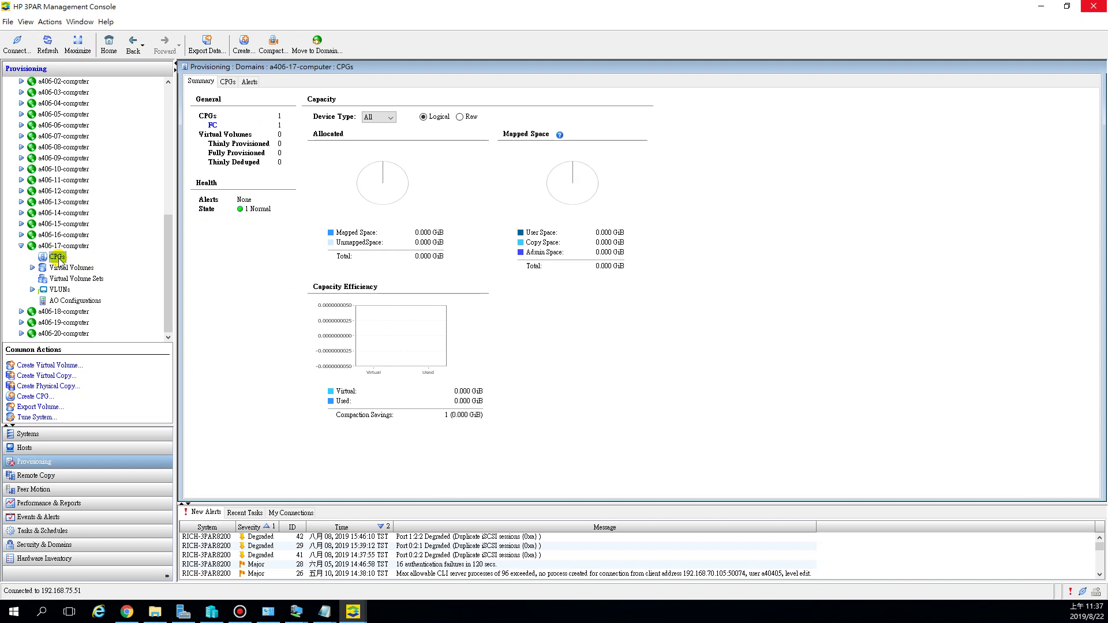
left_click(227, 81)
left_click(270, 143)
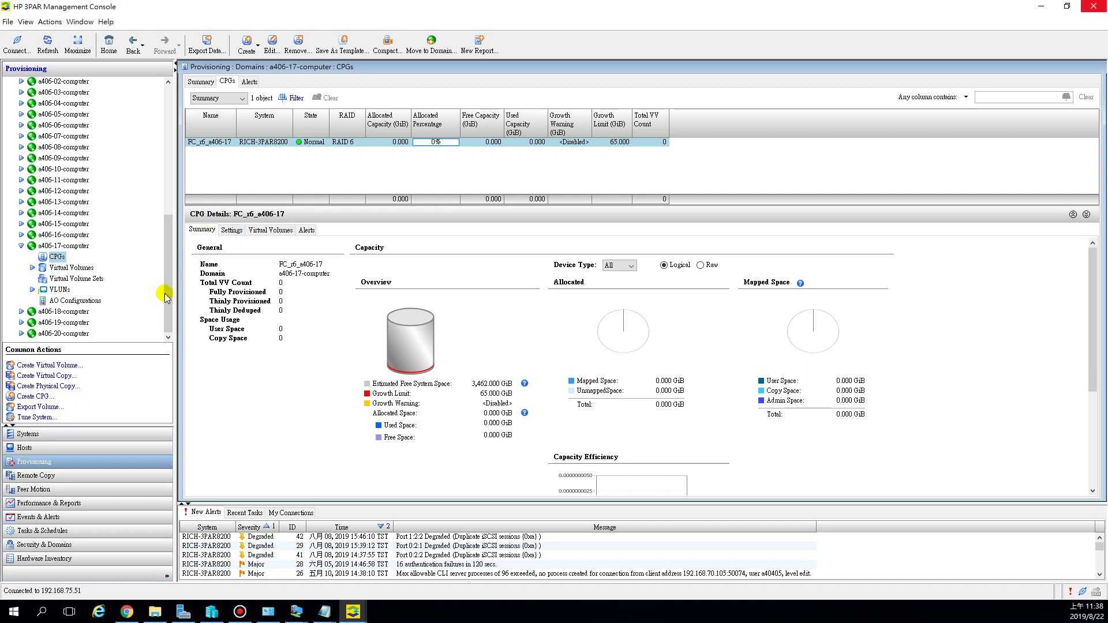
- Start creating a virtual volume in domain a406-17-computer and proceed to its configuration settings
left_click(52, 269)
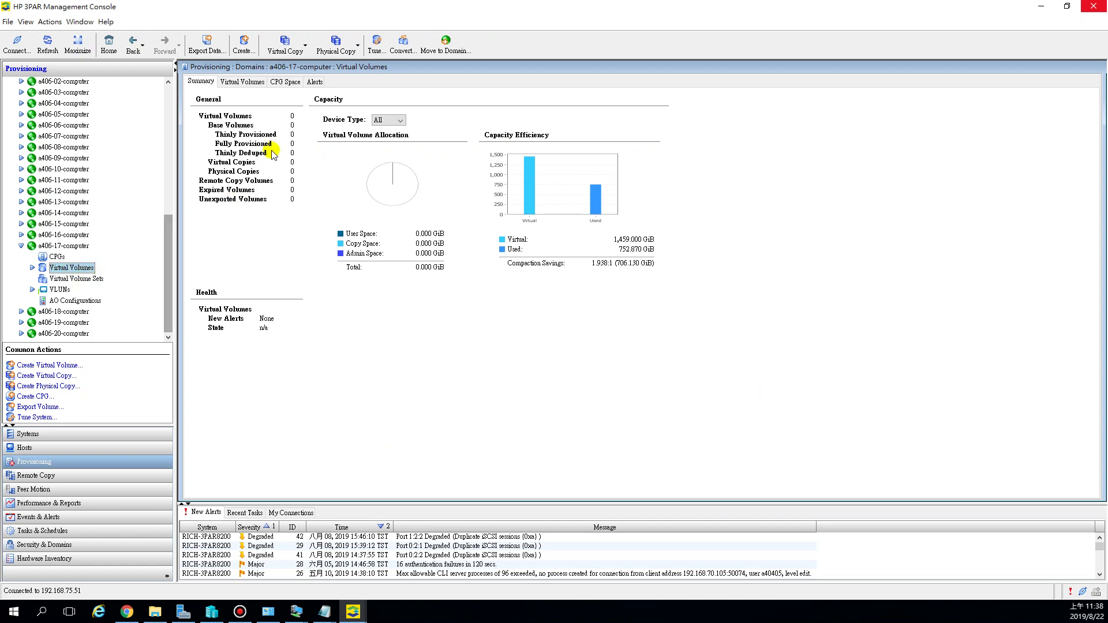
left_click(242, 83)
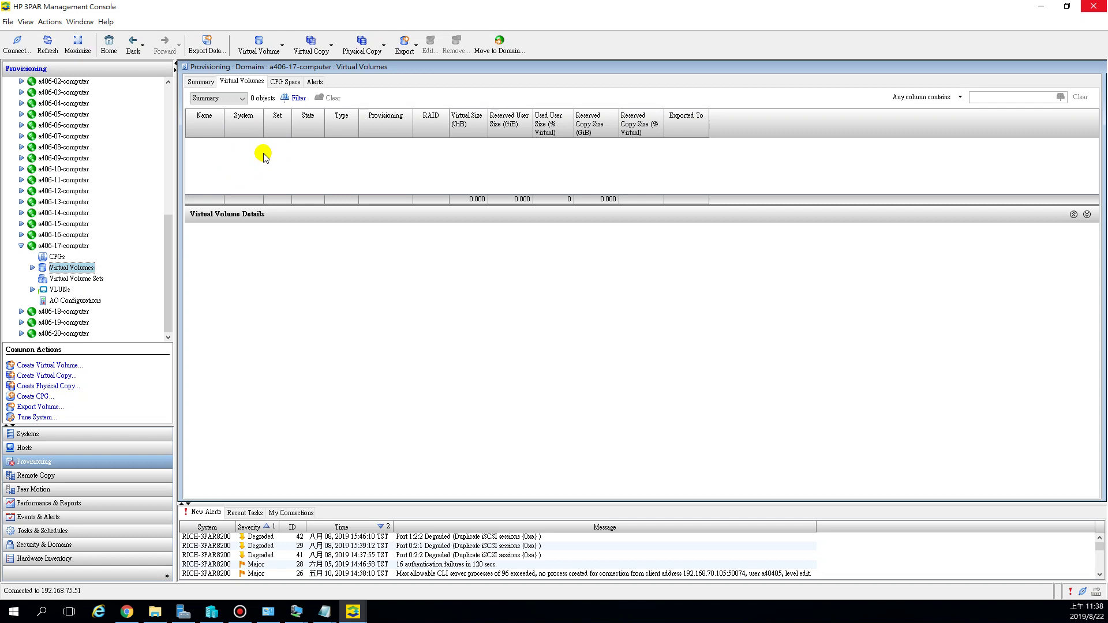
right_click(76, 270)
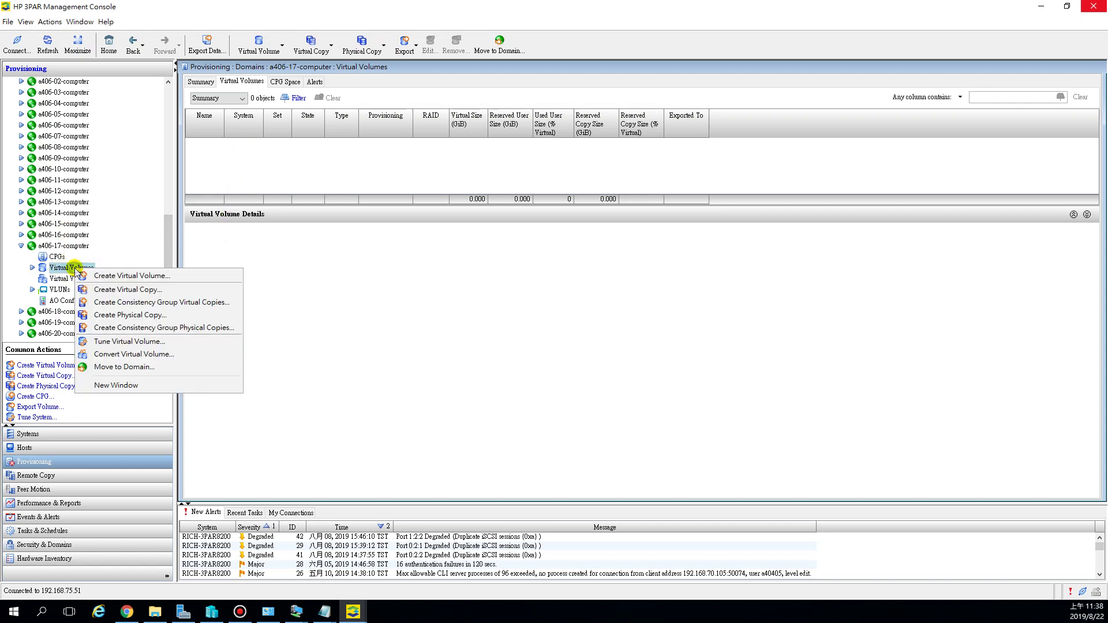
left_click(122, 276)
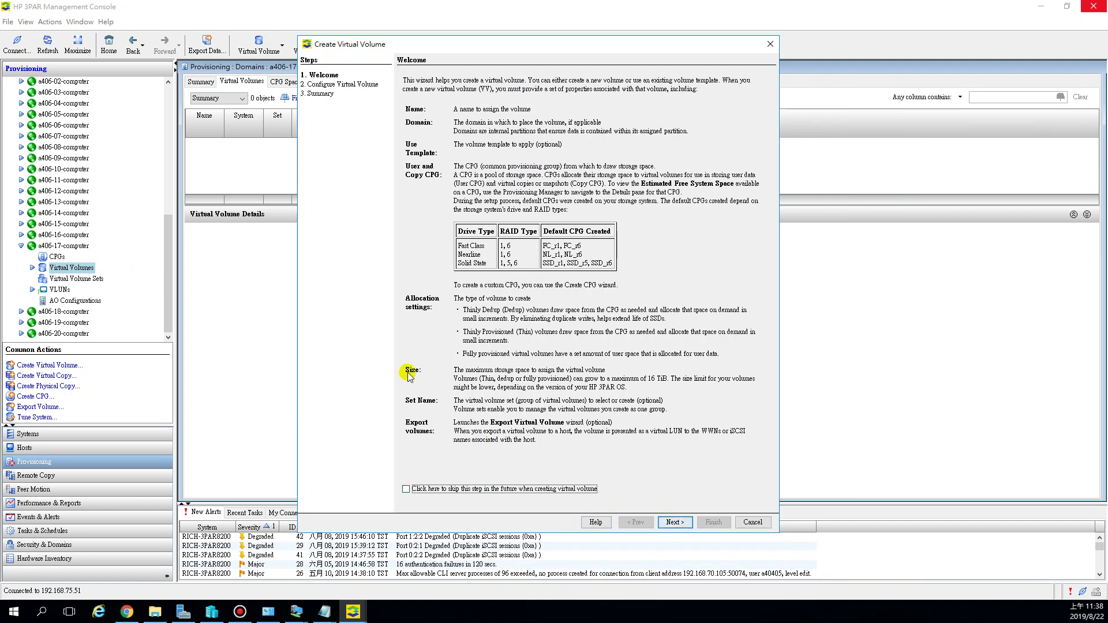
left_click(674, 523)
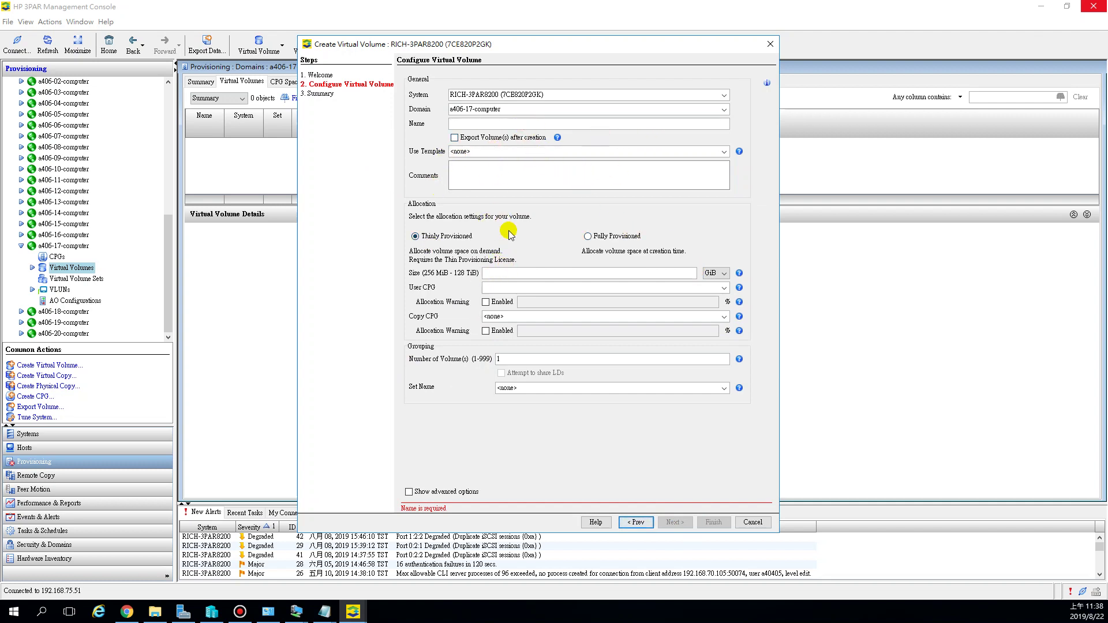
left_click(462, 123)
- Switch to the second management console window and examine the names and sizes of the virtual volumes in domain a406-00-computer
mouse_move(348, 617)
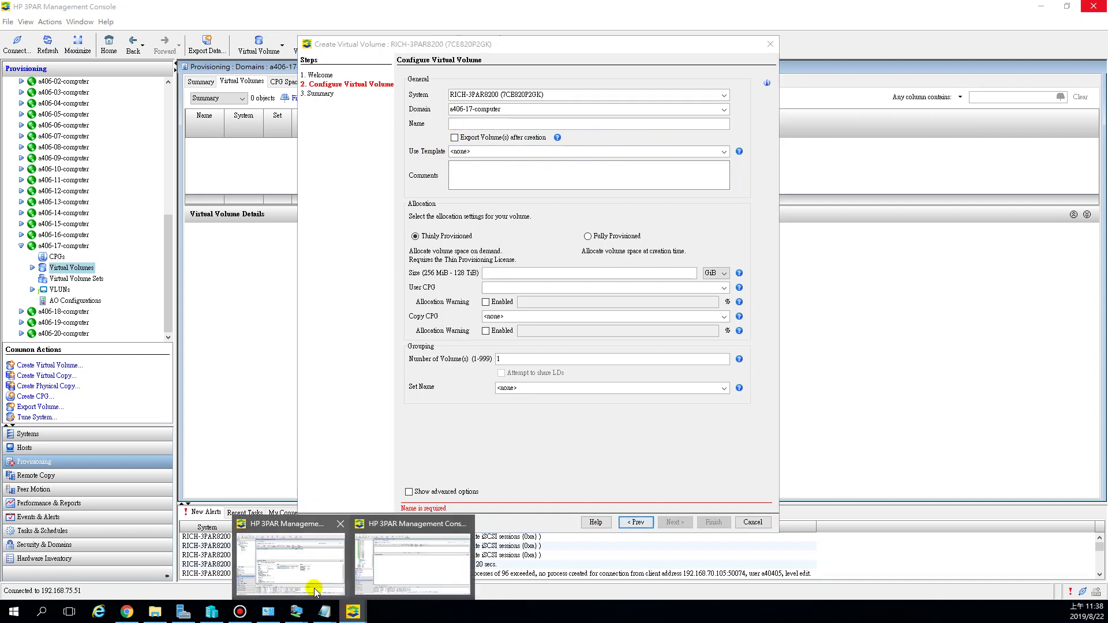
left_click(283, 562)
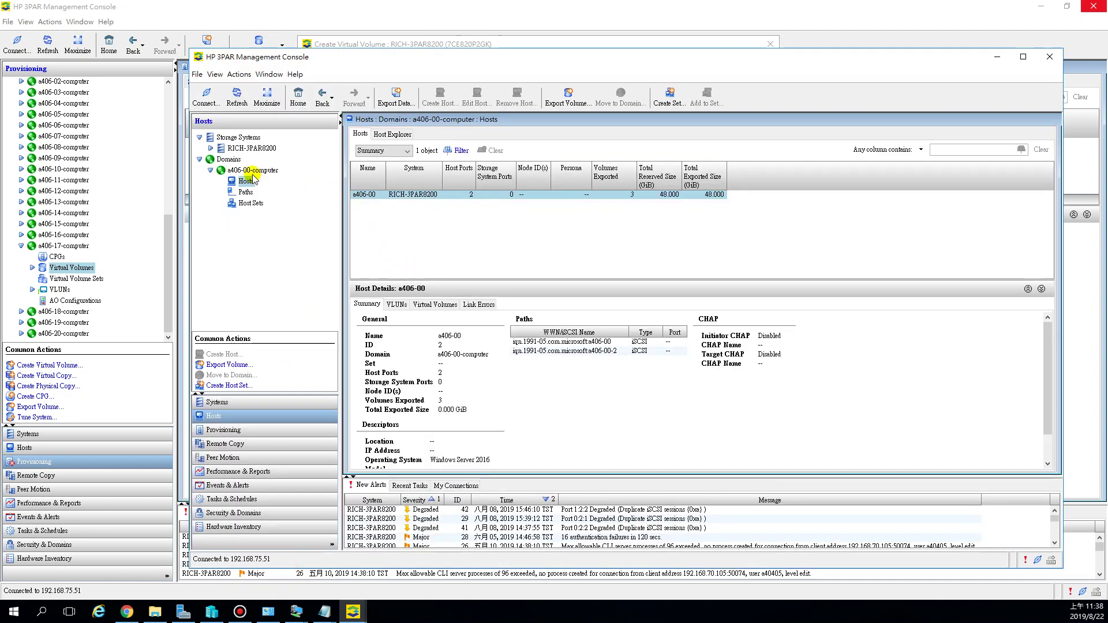
left_click(228, 433)
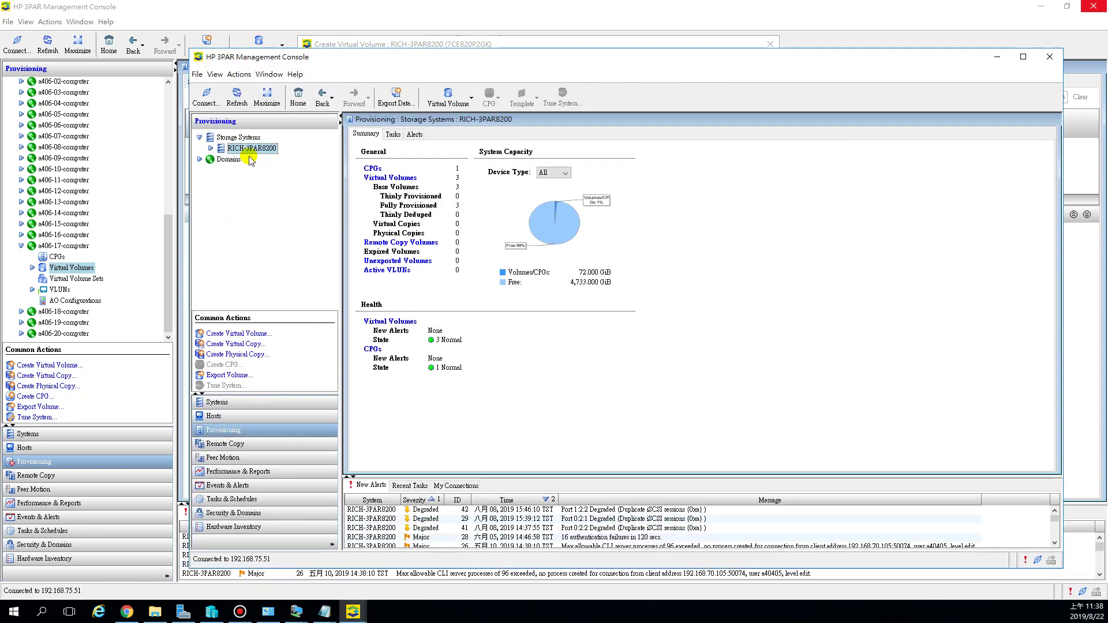
left_click(200, 159)
left_click(234, 171)
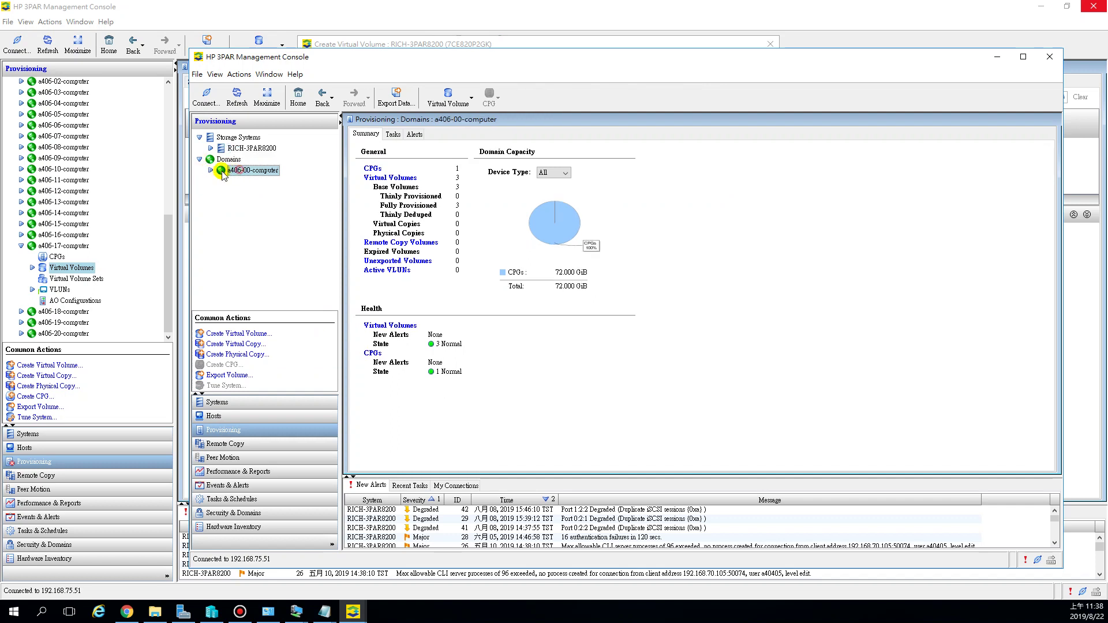
left_click(211, 171)
left_click(260, 193)
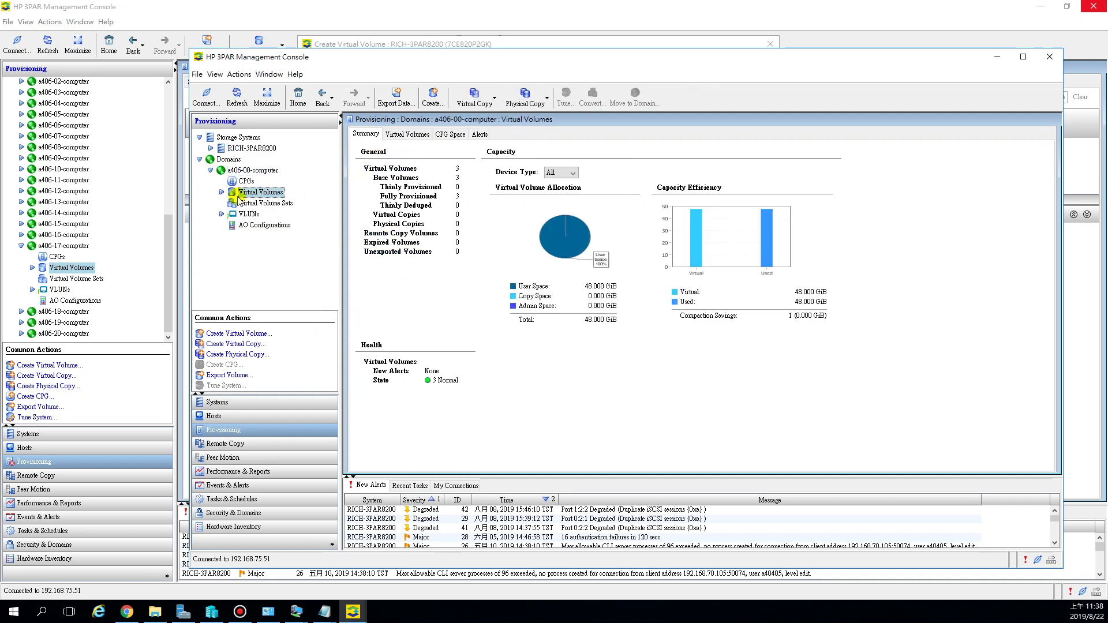
left_click(221, 192)
left_click(407, 134)
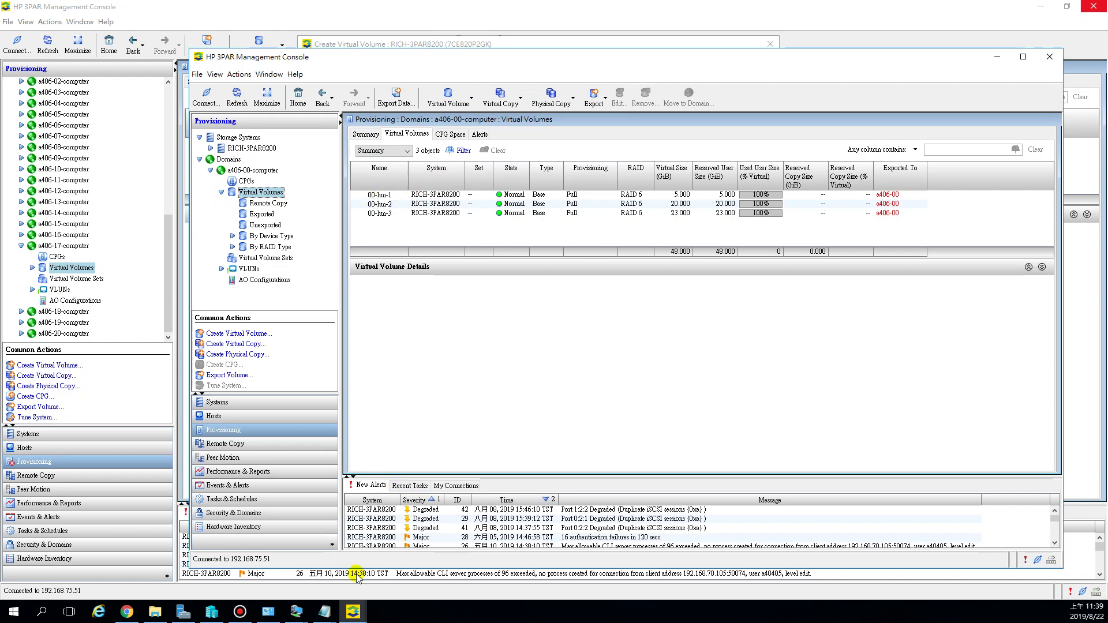
- Return to the virtual volume configuration and name the volume 17-lun-1, checking the a406-00-computer volumes' naming pattern
mouse_move(350, 614)
left_click(430, 559)
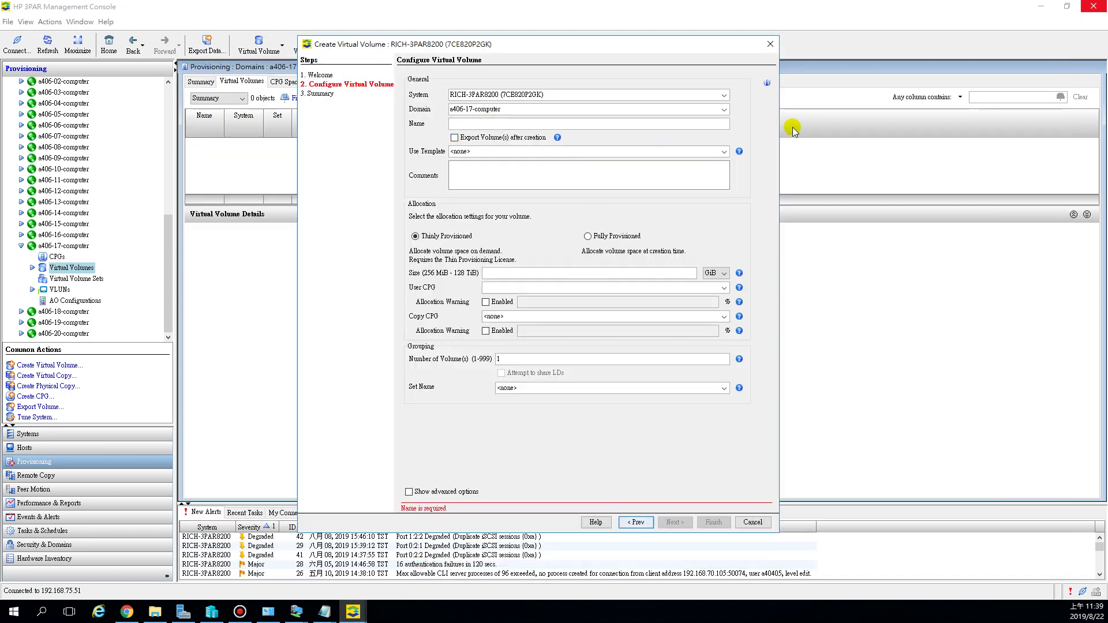
type("17-lun-")
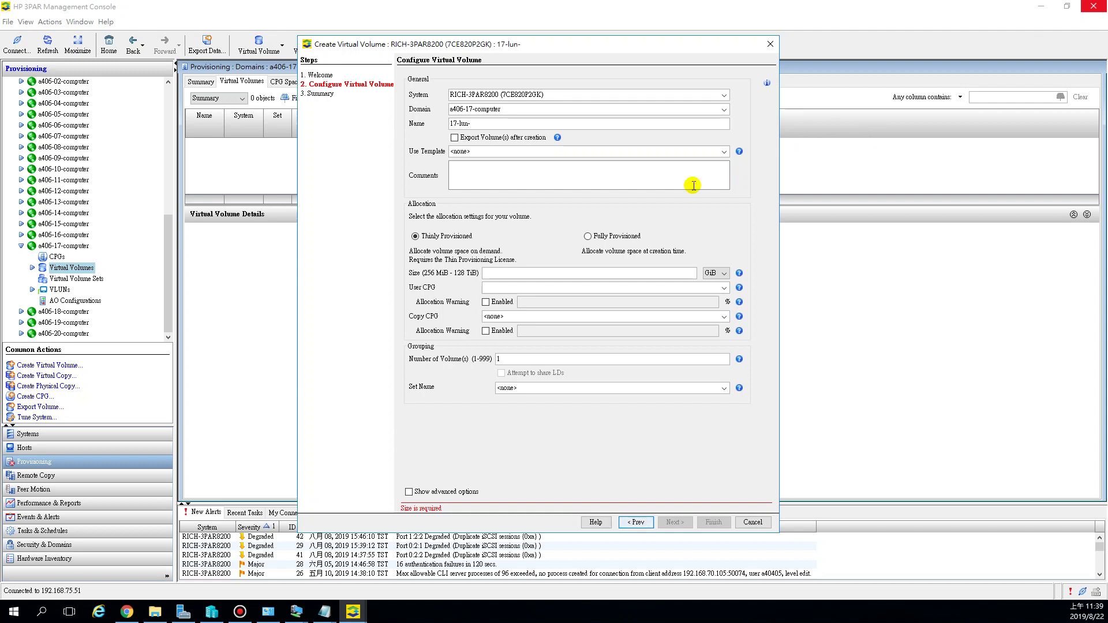
mouse_move(353, 612)
left_click(310, 589)
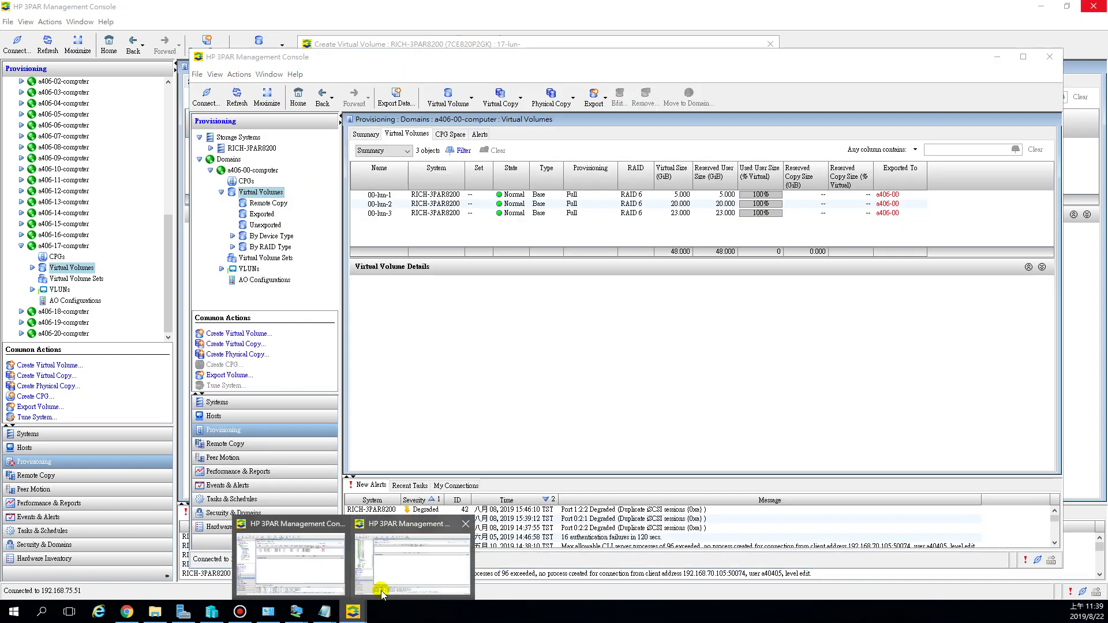
left_click(398, 580)
left_click(500, 123)
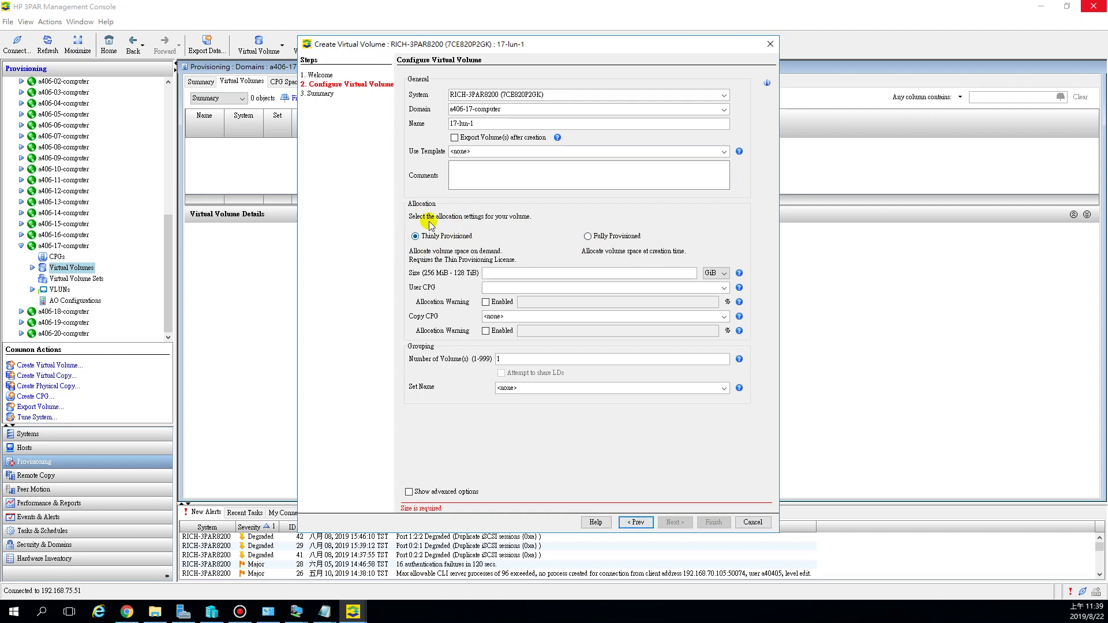
- Set the volume size to 5 GiB and choose FC_r6_a406-17 as its user CPG
left_click(682, 276)
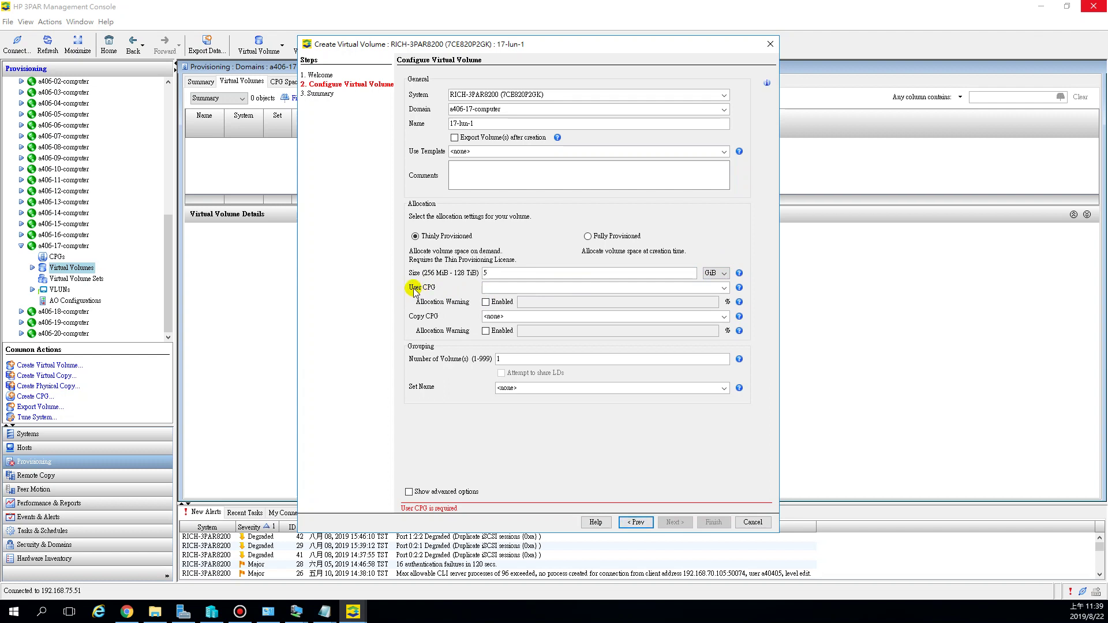
left_click(724, 288)
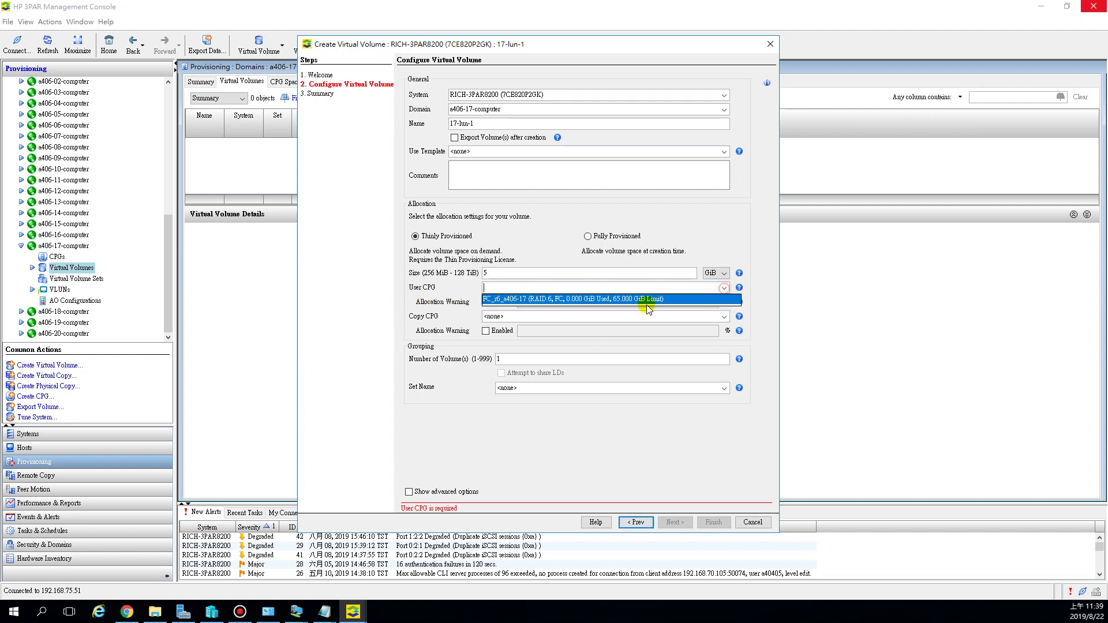
left_click(546, 299)
left_click(539, 288)
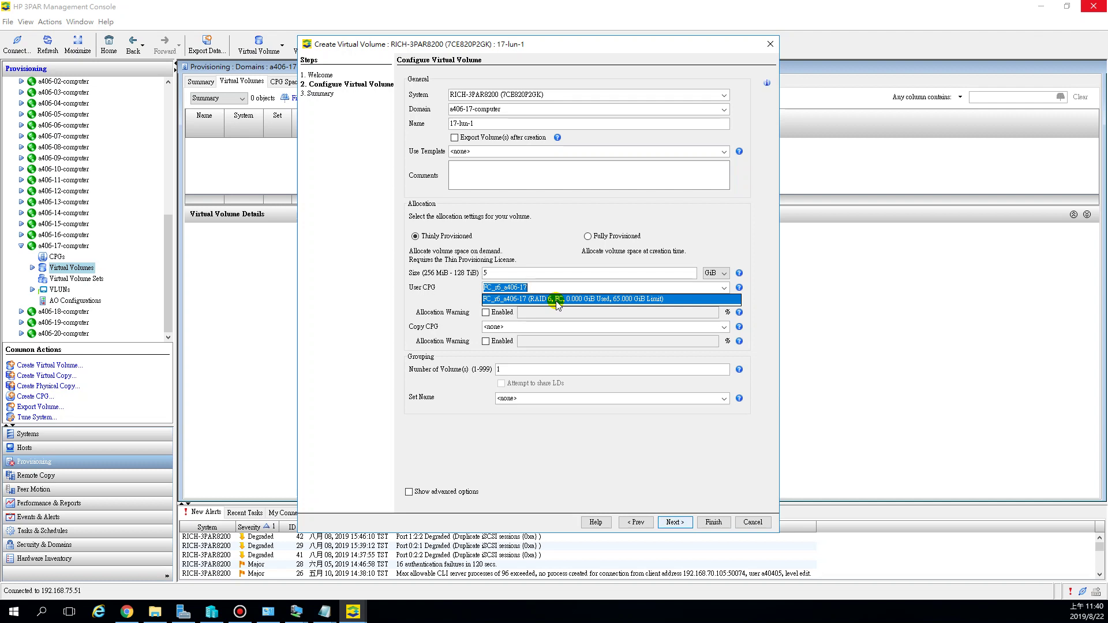
left_click(562, 299)
left_click(582, 288)
left_click(578, 287)
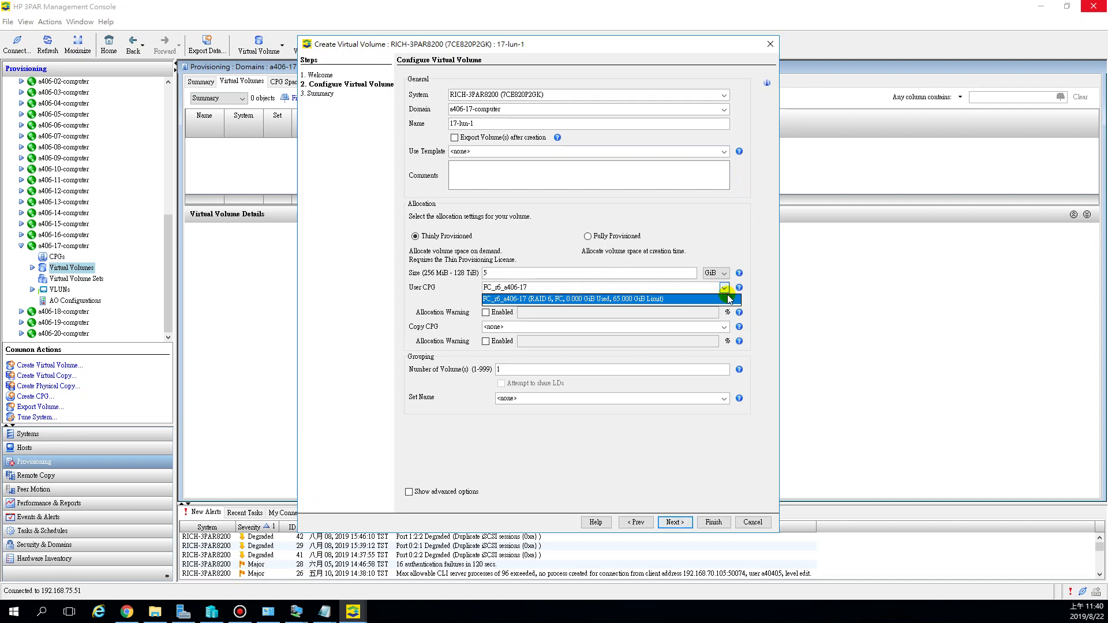
left_click(765, 303)
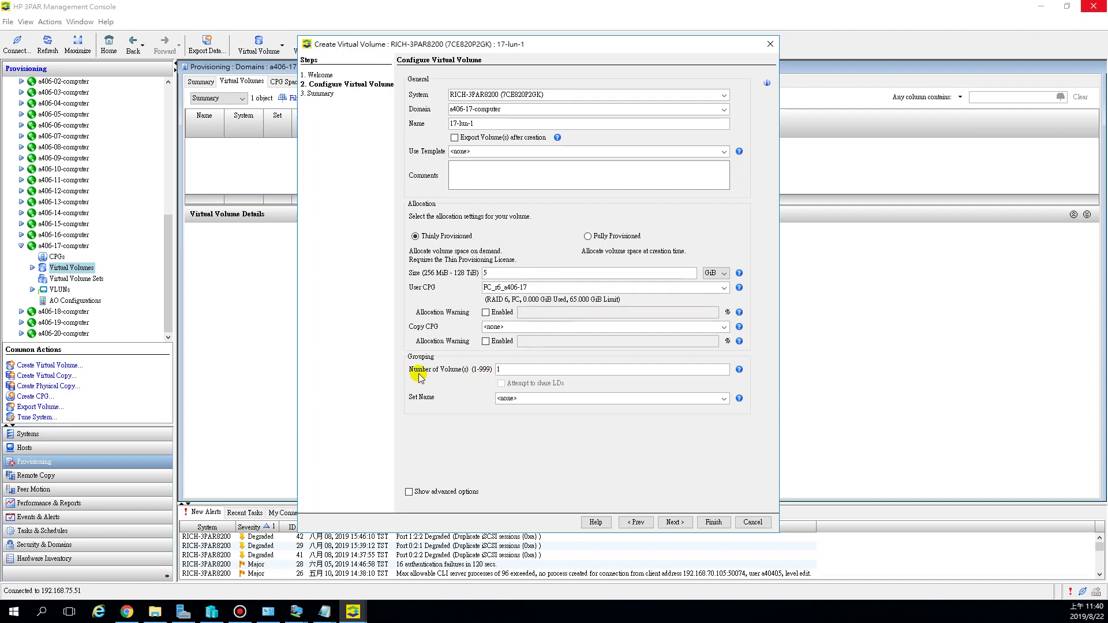
- Review the volume's name, size, user CPG and volume count, and create it as a thinly provisioned volume
left_click(508, 372)
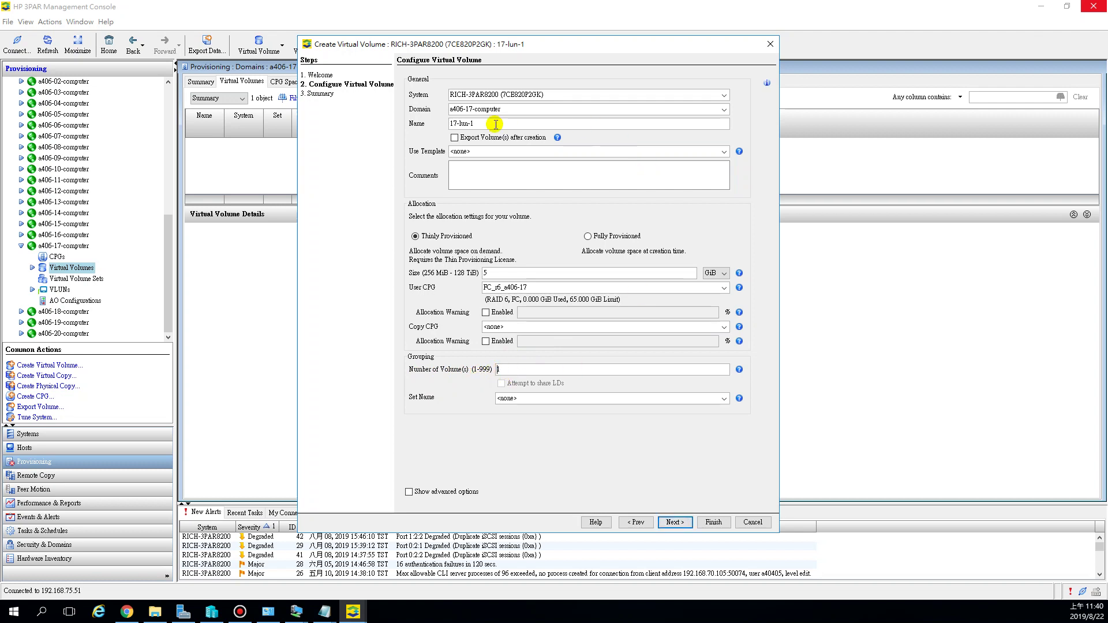
left_click(444, 123)
left_click(485, 273)
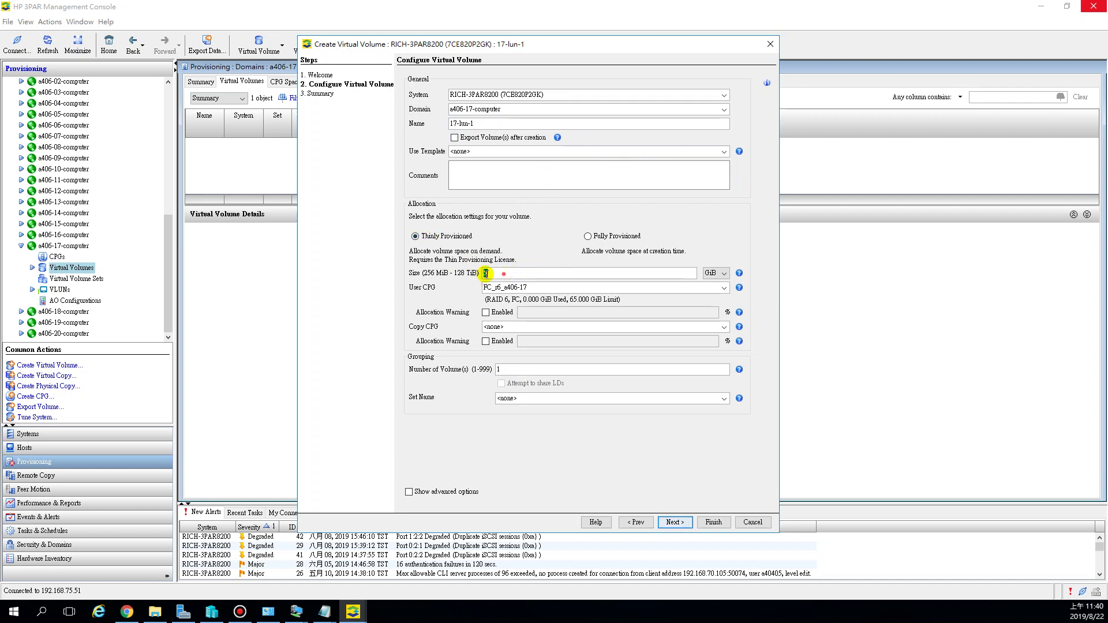
left_click(542, 288)
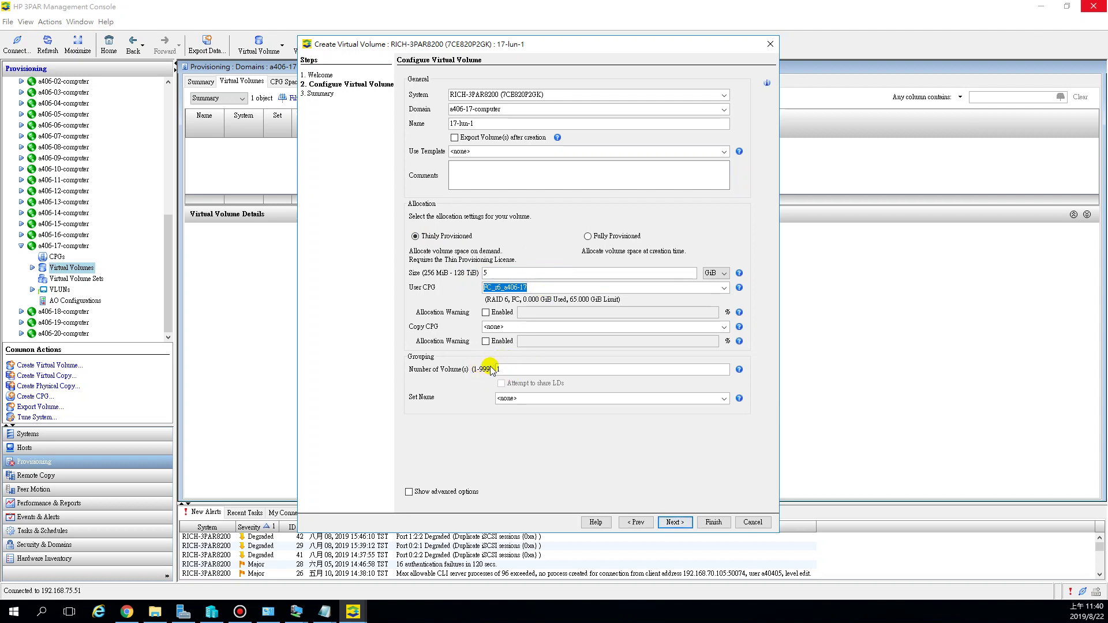
left_click(451, 123)
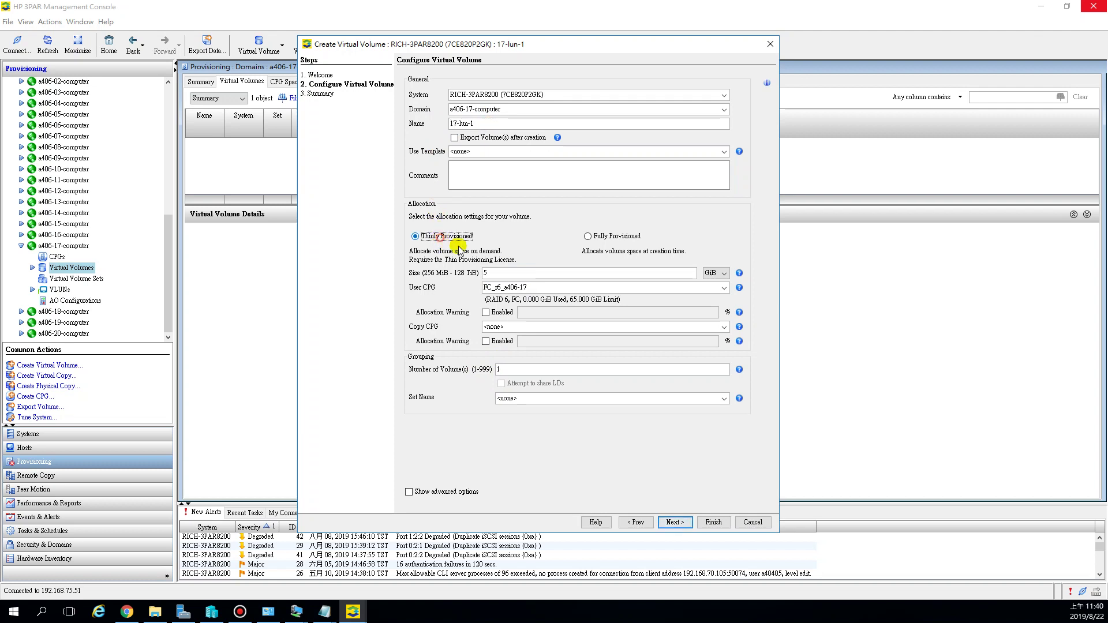
left_click(536, 287)
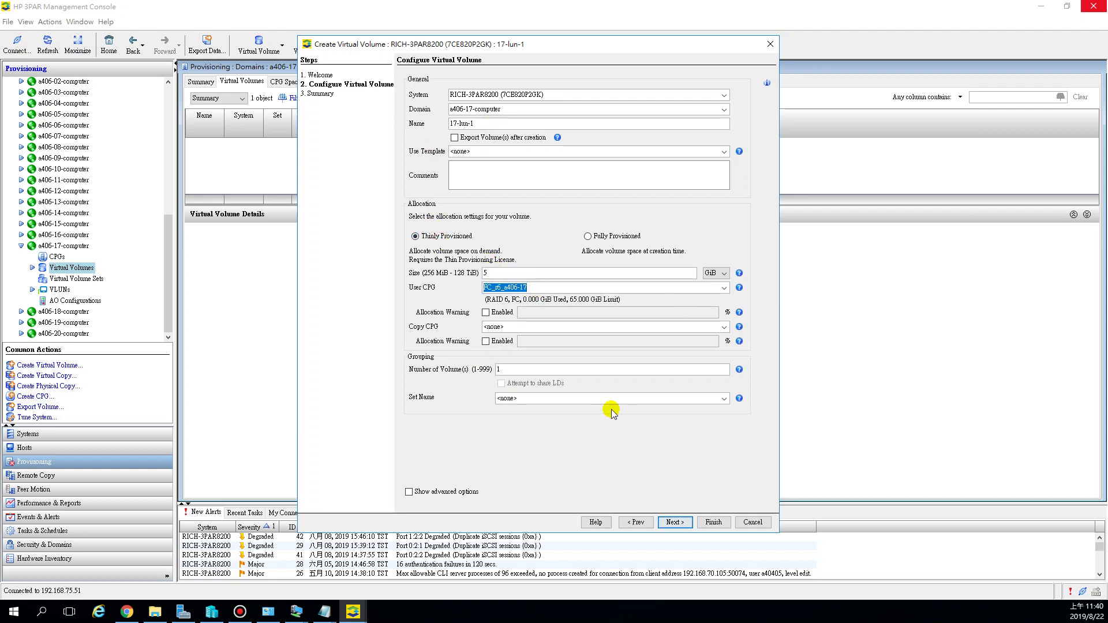
left_click(675, 522)
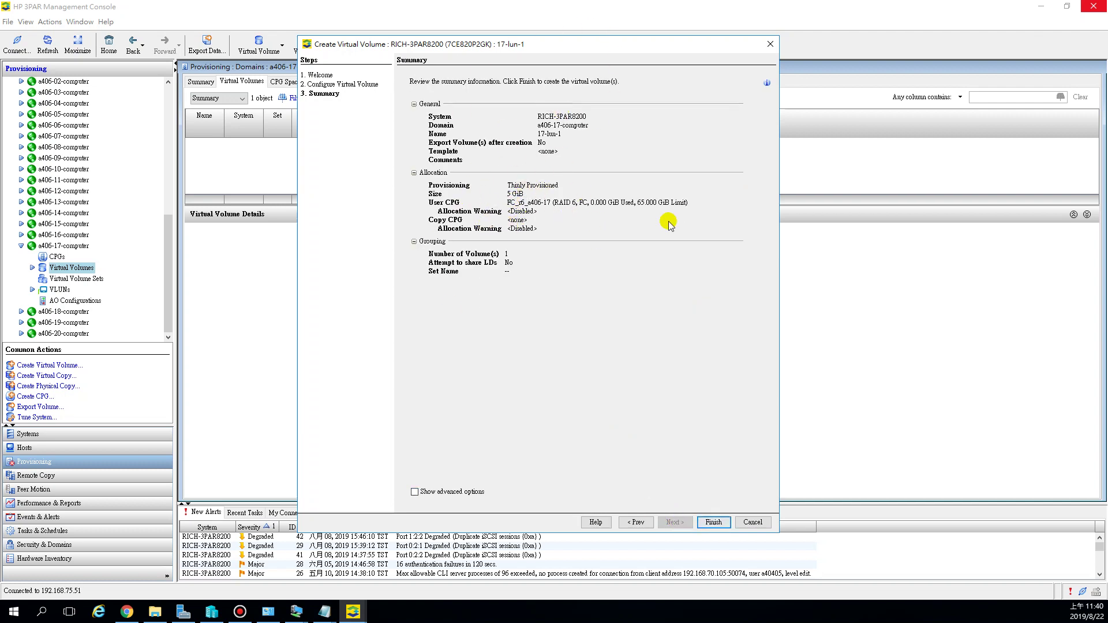
left_click(715, 523)
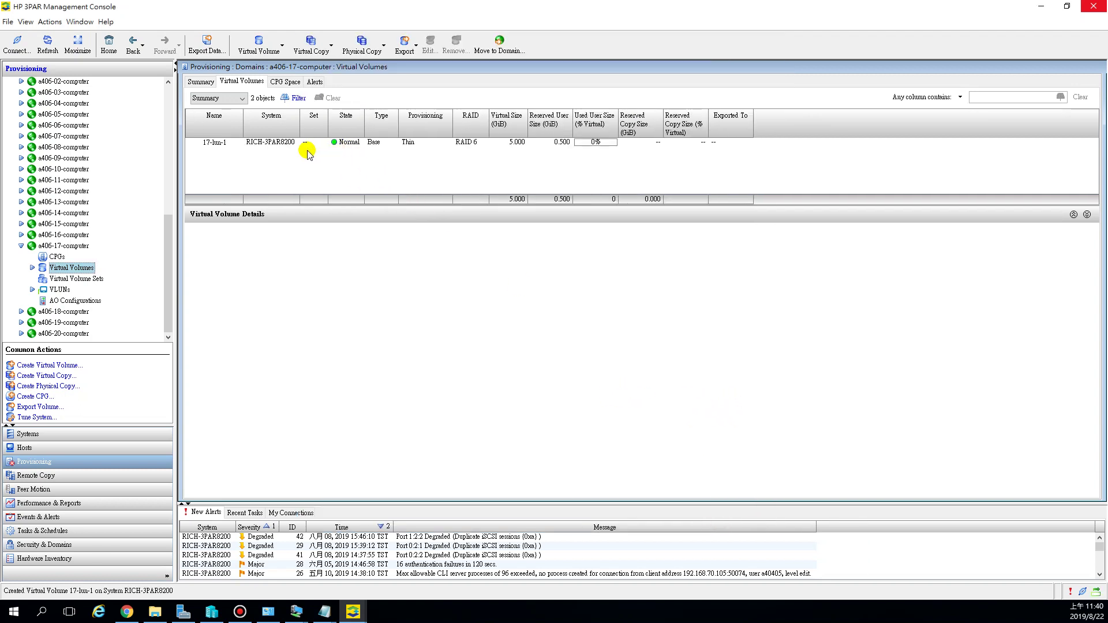
- Start exporting the virtual volume 17-lun-1 and choose a406-17 as the host that sees it
left_click(284, 146)
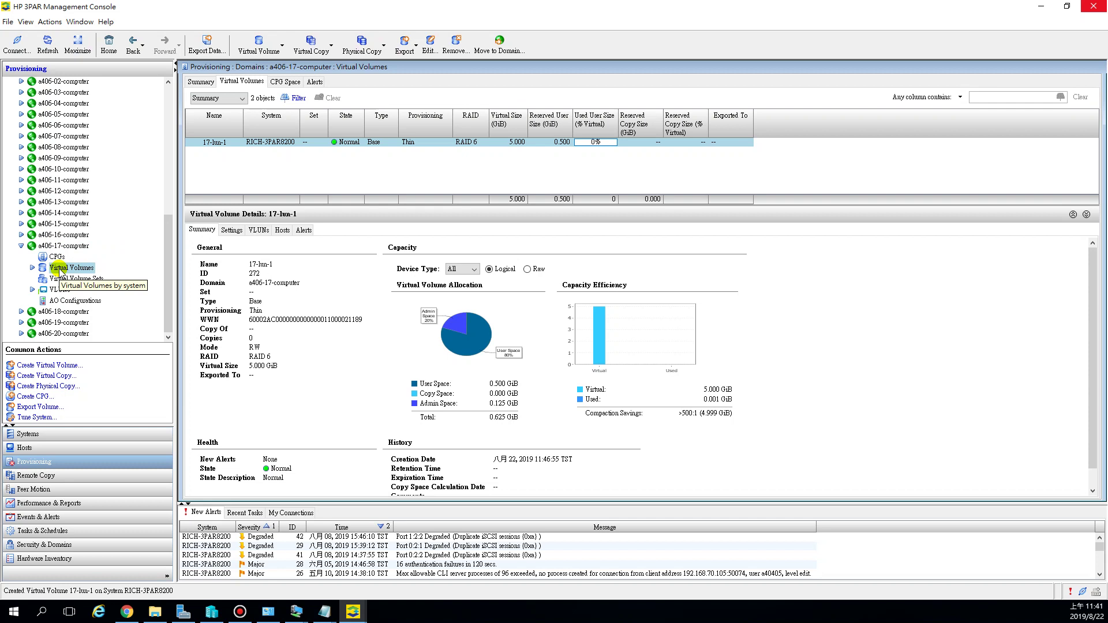
right_click(234, 144)
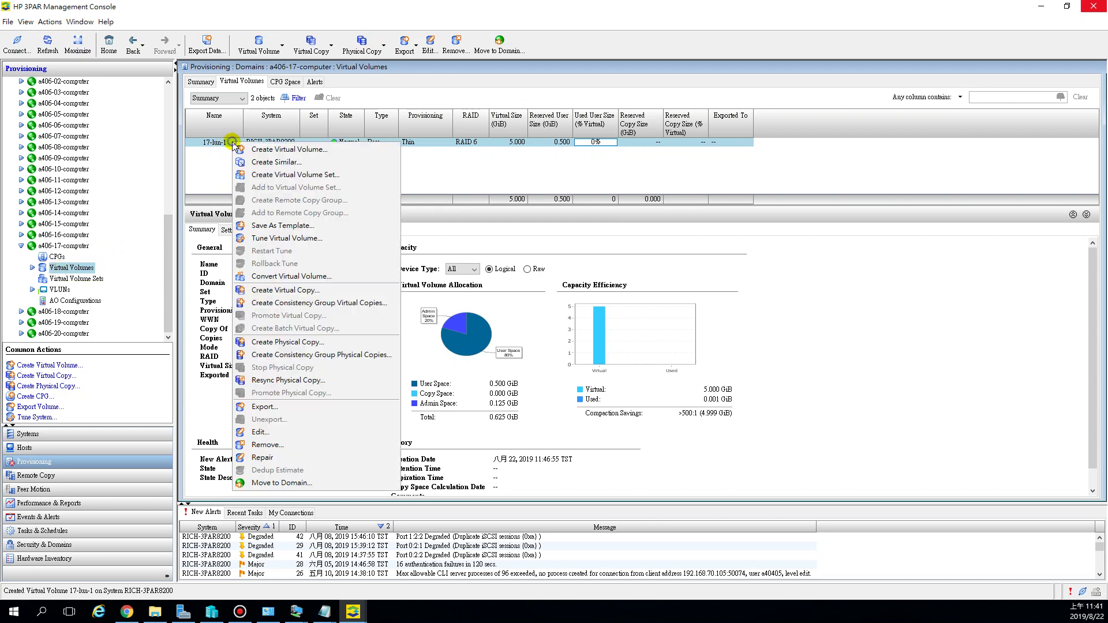
left_click(263, 407)
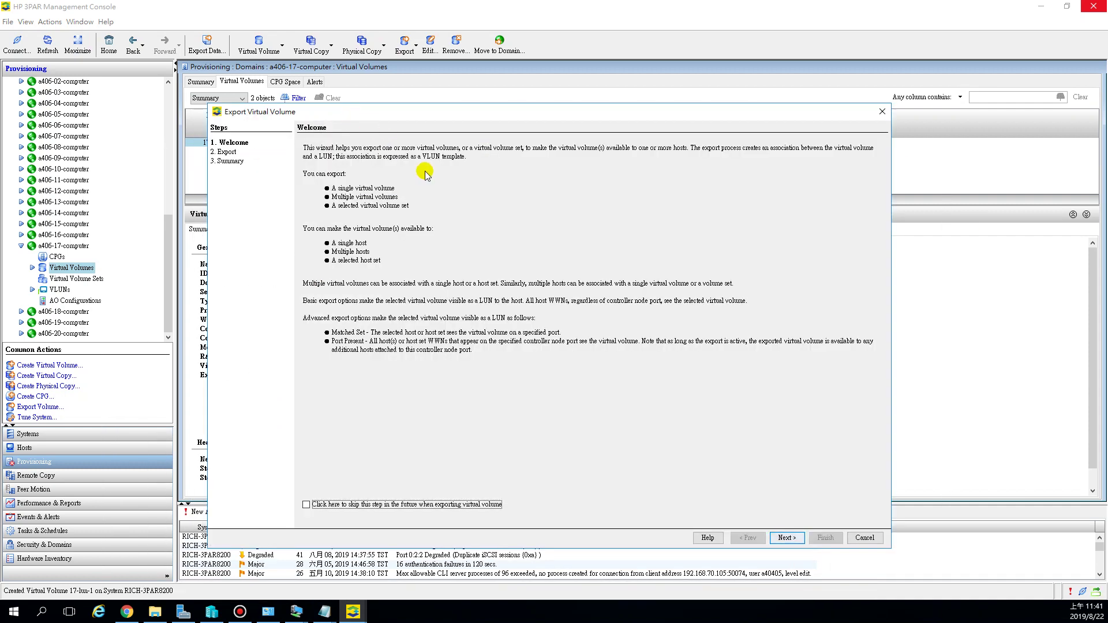
left_click(786, 538)
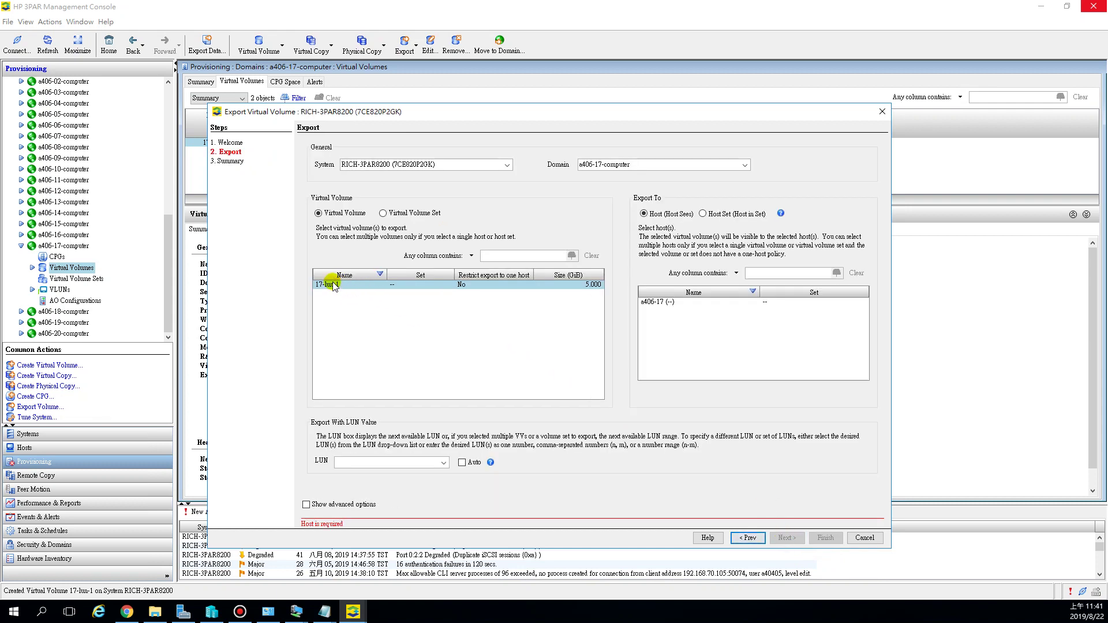
left_click(663, 307)
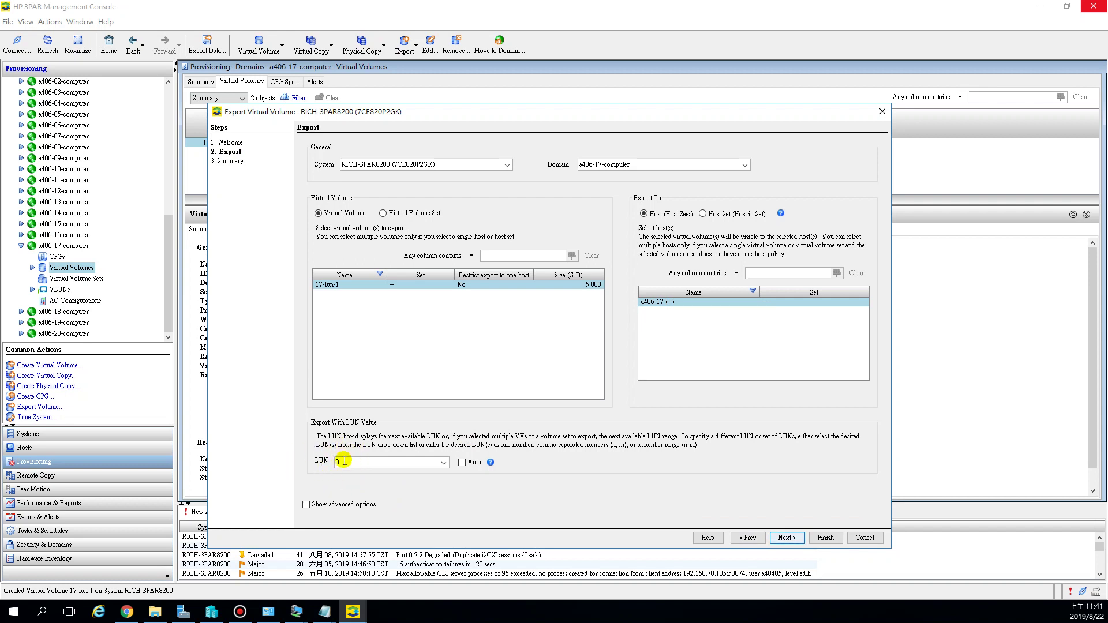
- Set the export's LUN value to Auto and finish the export, agreeing to continue without active host paths
left_click(444, 462)
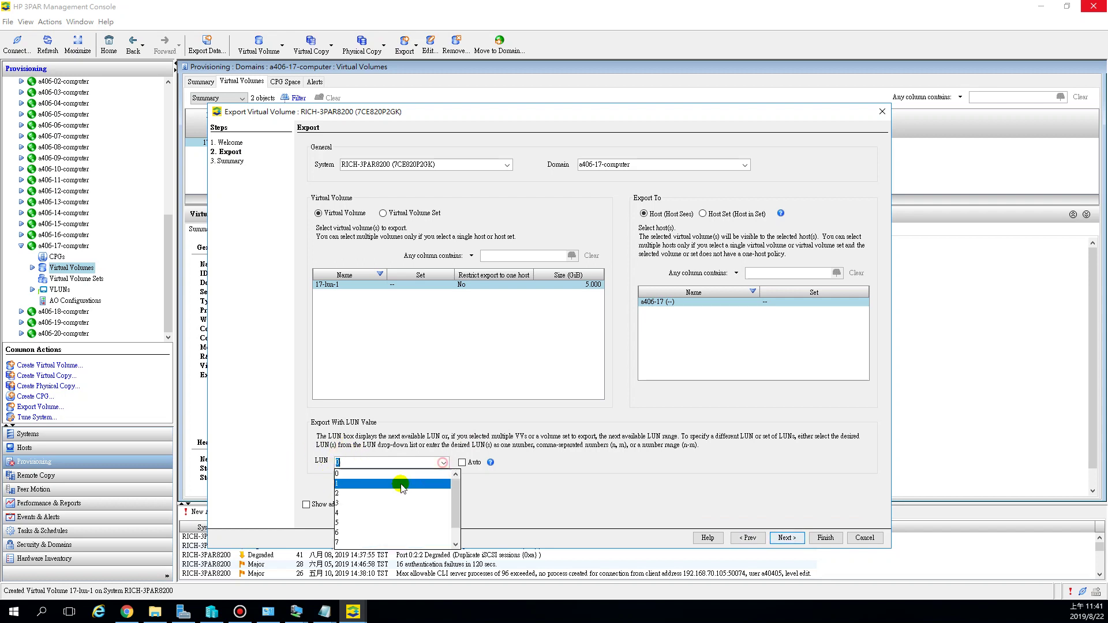
left_click(380, 492)
left_click(442, 462)
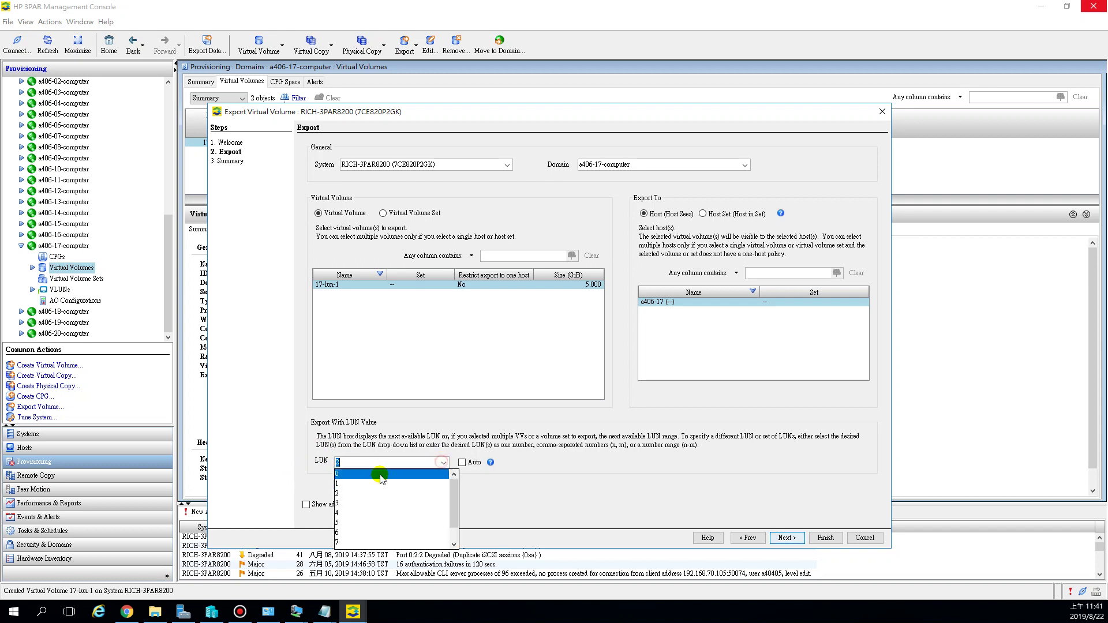
left_click(384, 474)
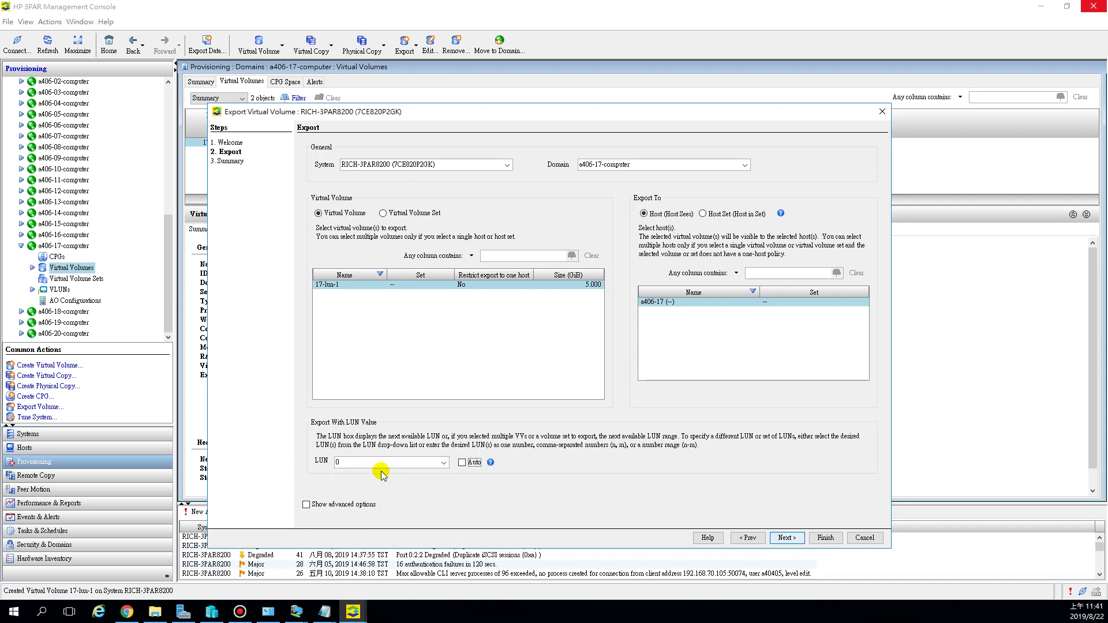
left_click(378, 459)
left_click(475, 463)
left_click(795, 539)
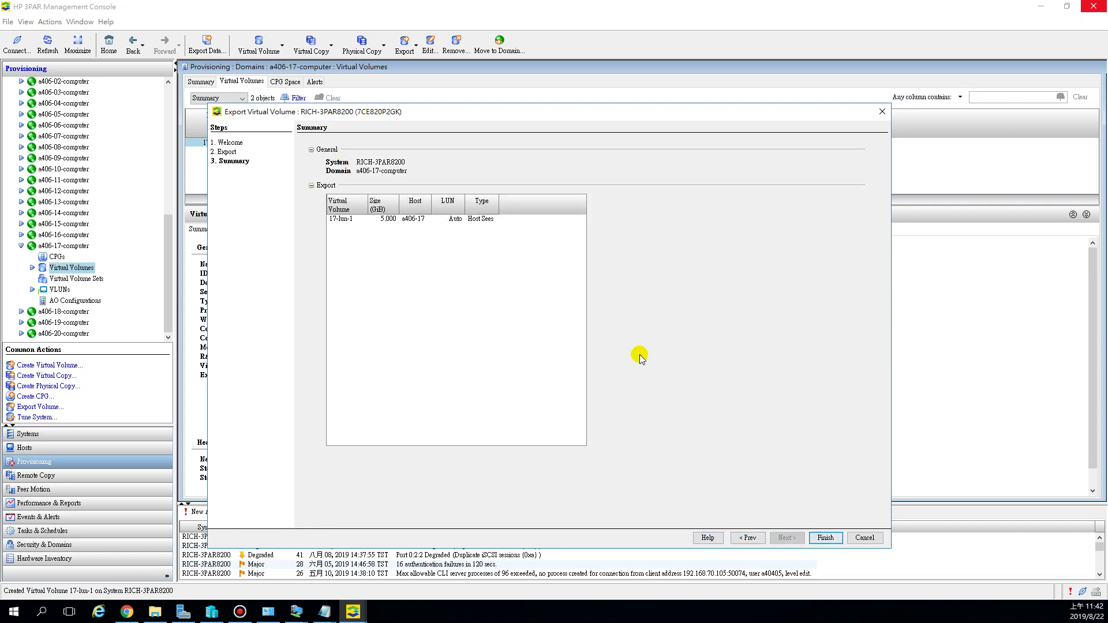
left_click(825, 539)
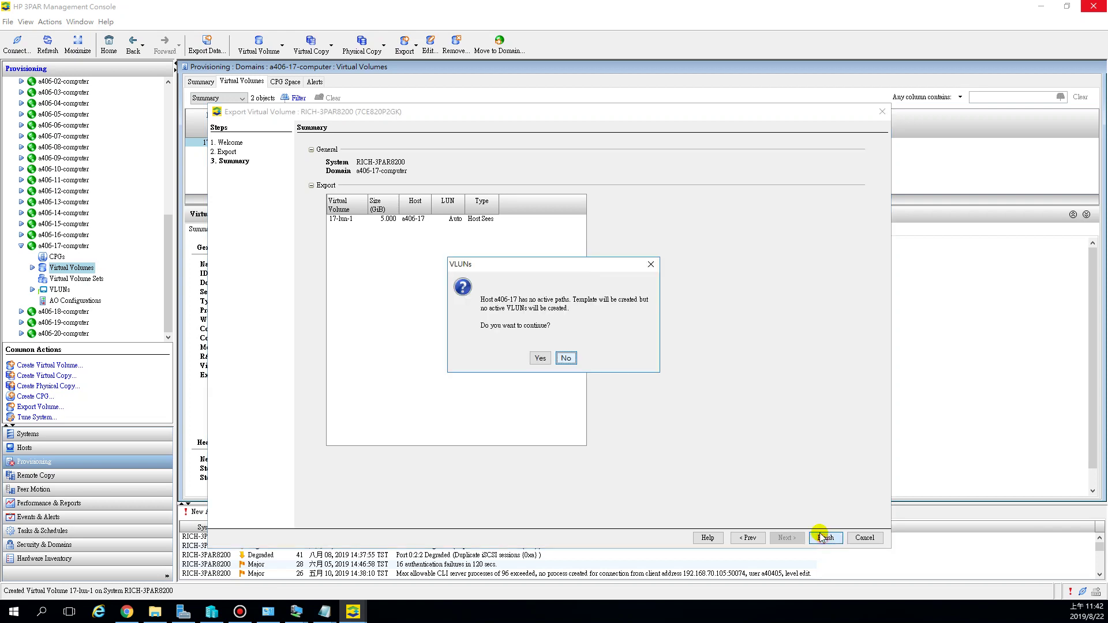
left_click(541, 359)
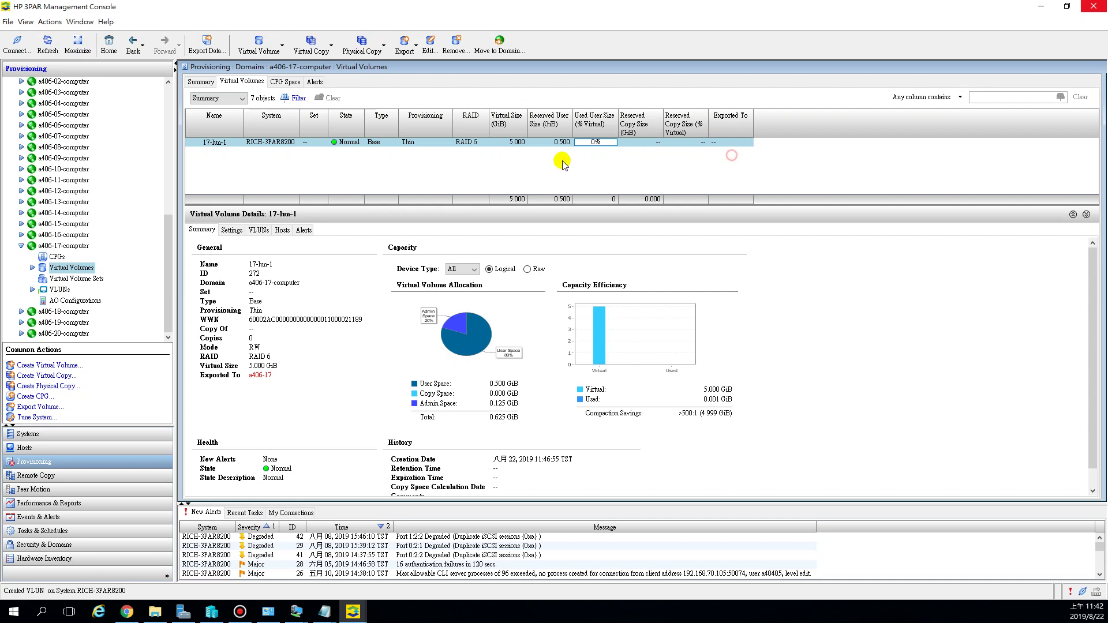
- Reload the virtual volume list of domain a406-17-computer and check the host that 17-lun-1 is exported to
left_click(472, 162)
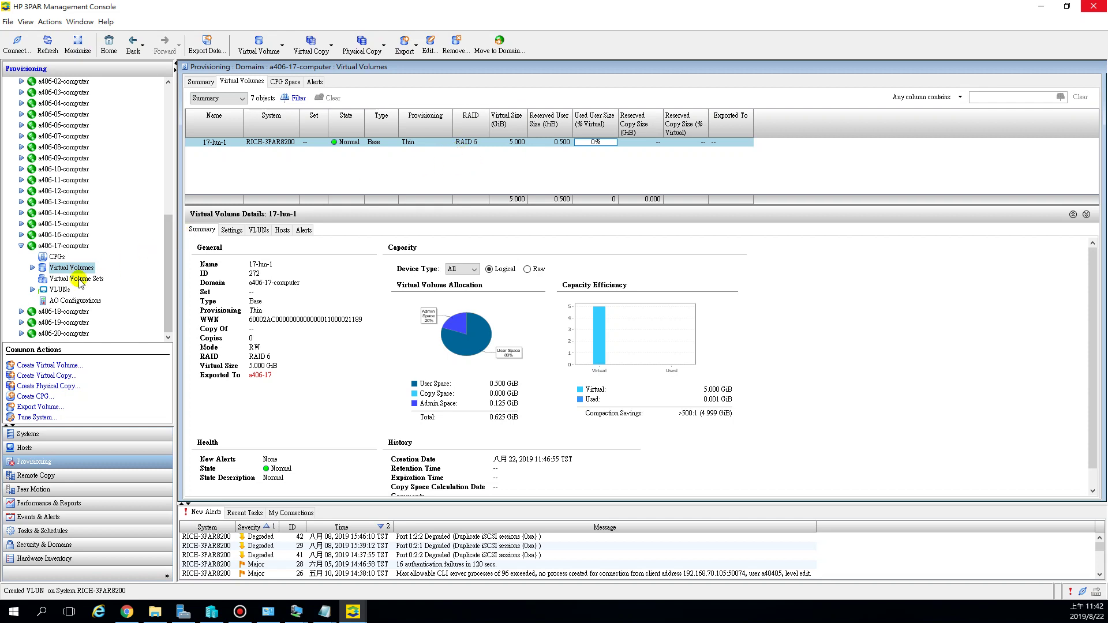
right_click(289, 143)
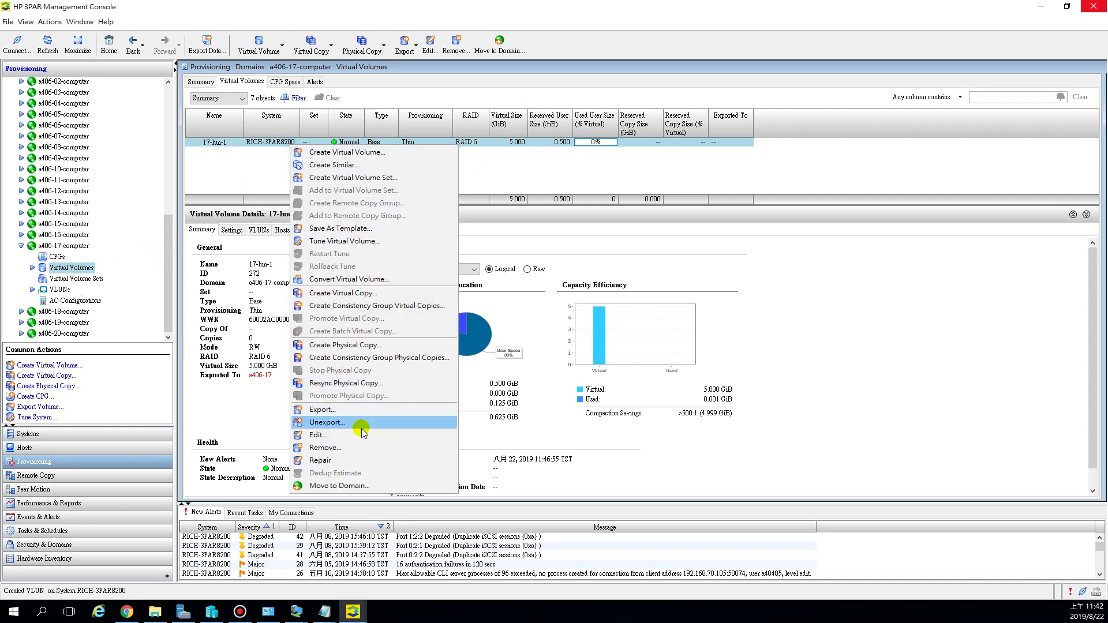
left_click(470, 202)
left_click(57, 257)
left_click(59, 267)
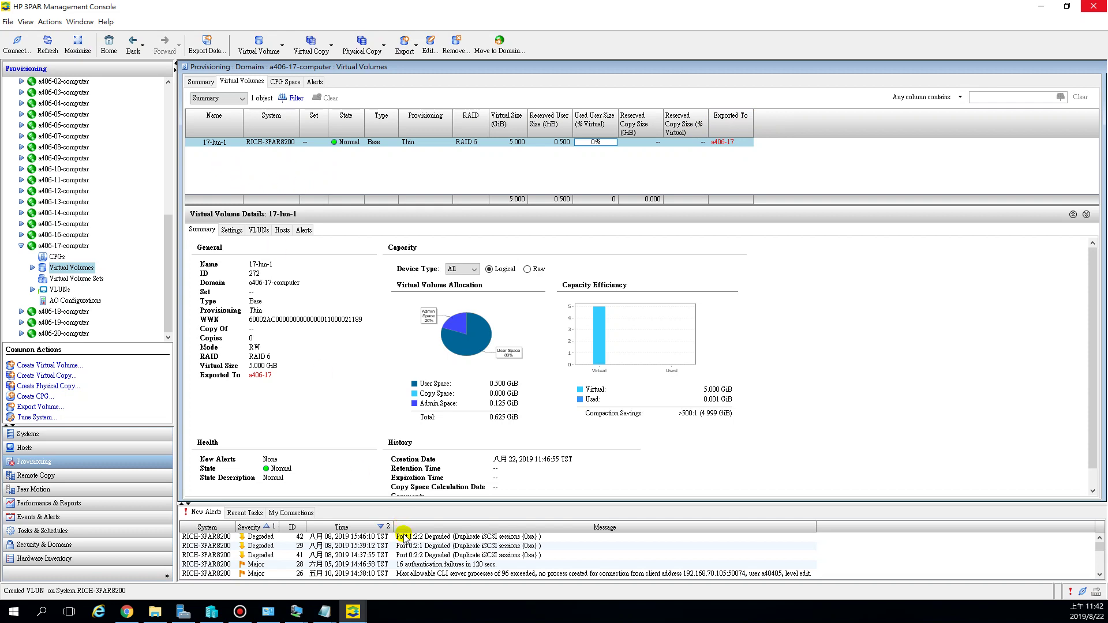
- Switch to the second management console window, view the details of volume 00-lun-2, and minimize both consoles
left_click(355, 616)
left_click(280, 571)
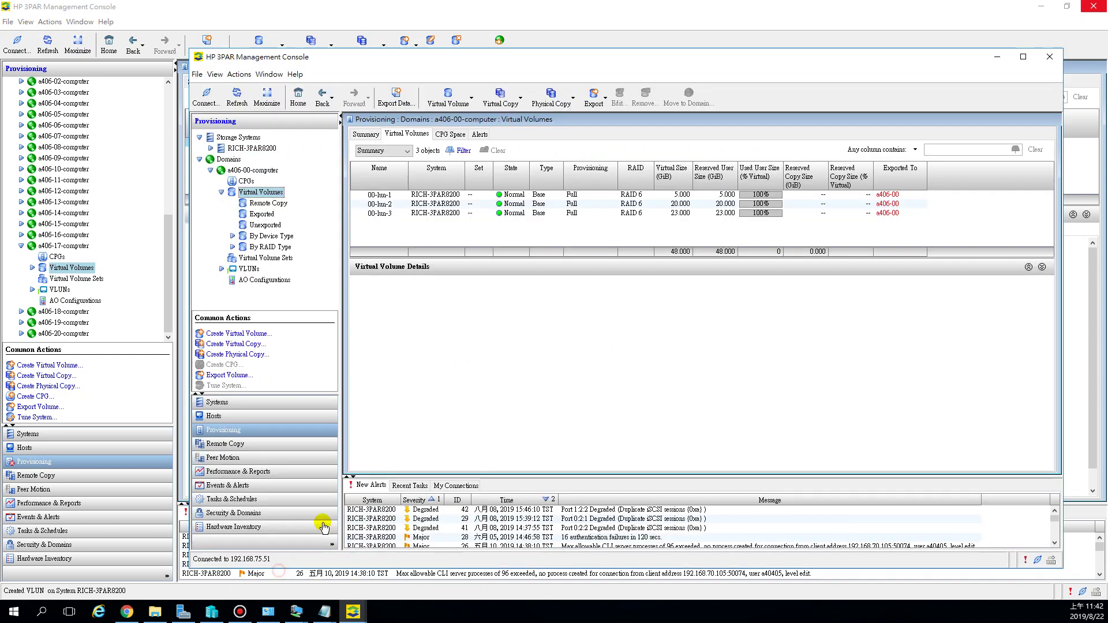
left_click(515, 204)
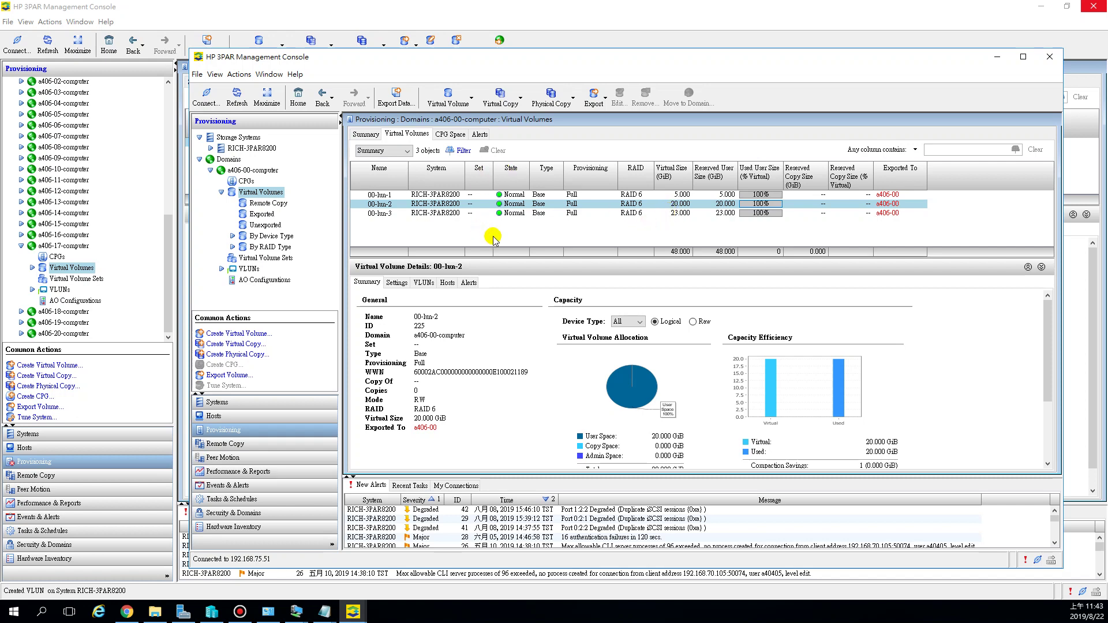
left_click_drag(496, 55, 448, 30)
left_click(1042, 6)
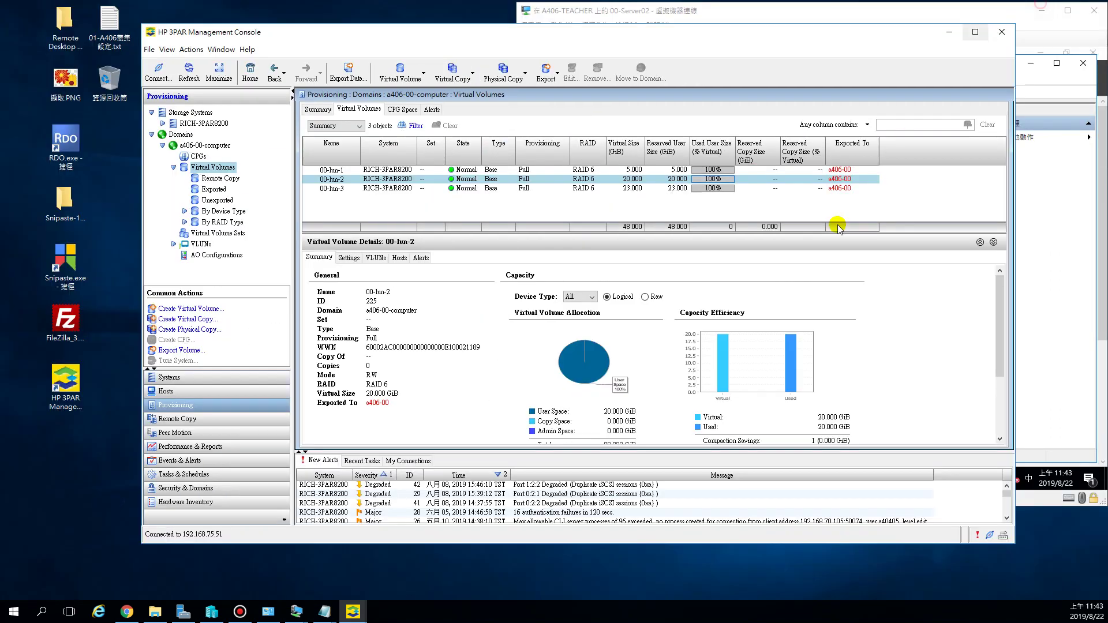
left_click(949, 32)
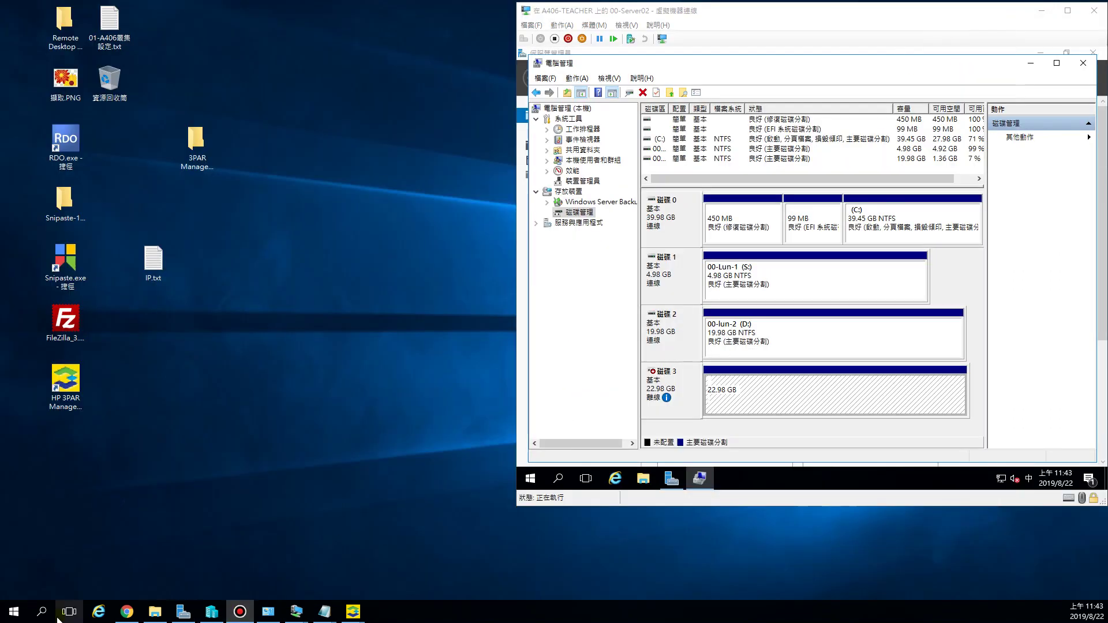
- Switch to Notepad and add a dashed separator line below the heading 3PAR Storage插曲
right_click(14, 613)
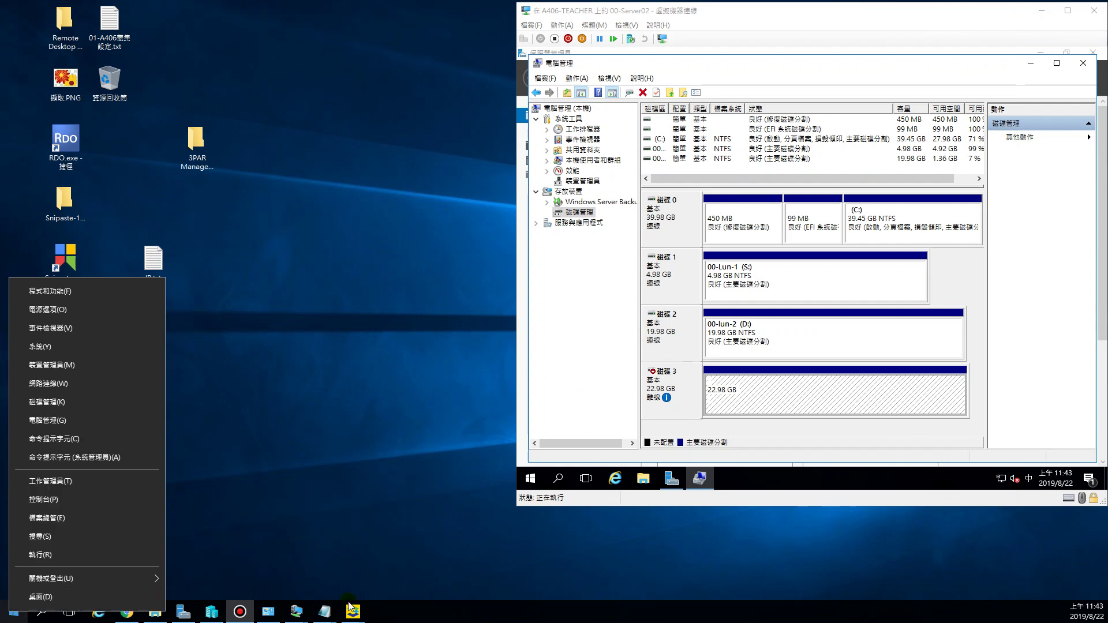
left_click(324, 612)
left_click(458, 556)
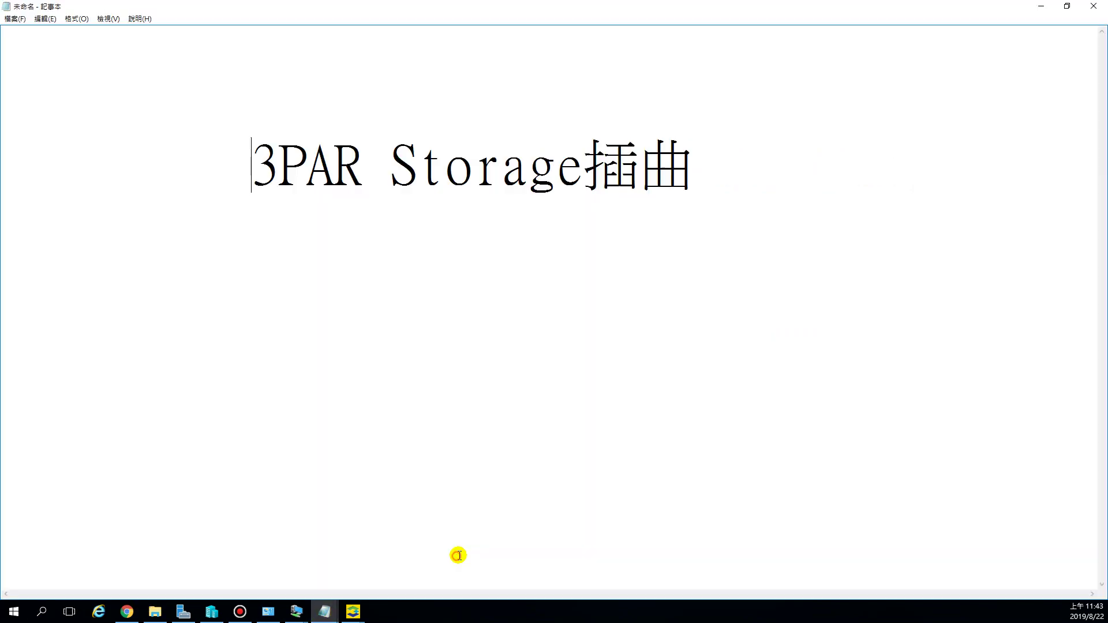
left_click(728, 174)
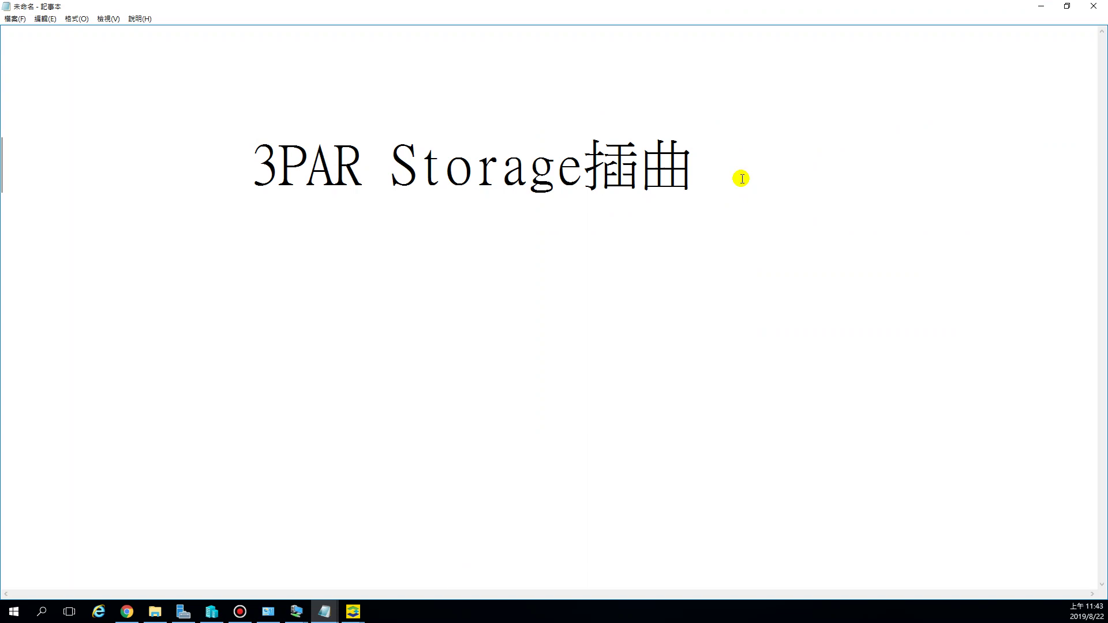
key("Return")
type("-------------------------------------")
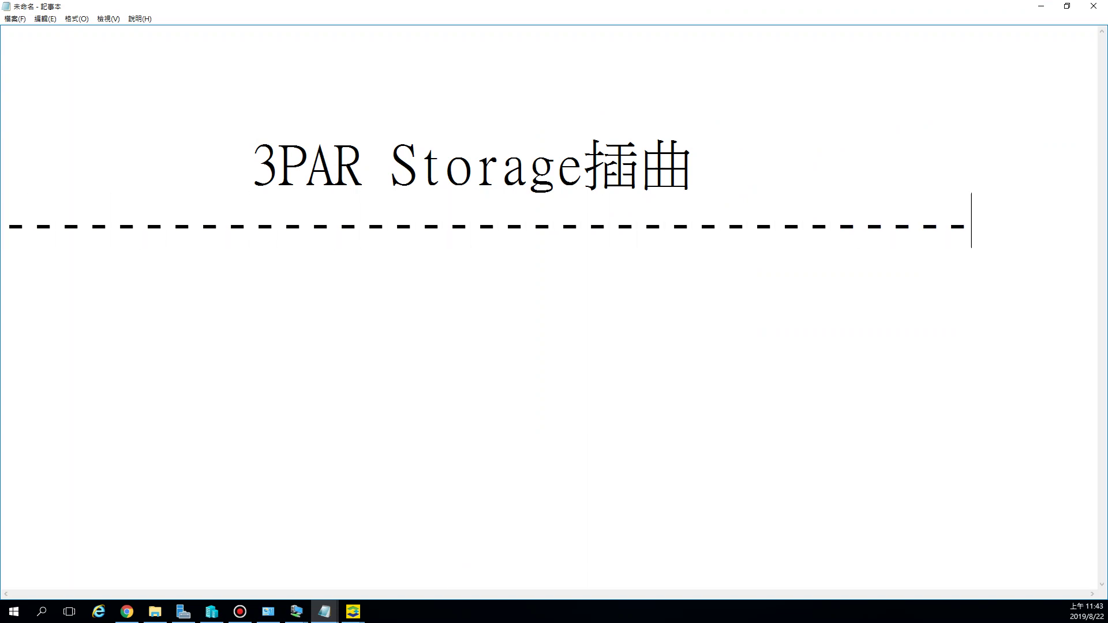
- Add the word 結束 on an indented line below the dashed separator and minimize the note
left_click_drag(265, 164, 700, 148)
left_click(447, 280)
left_click(1056, 240)
key("Tab")
key("Tab")
type("結束")
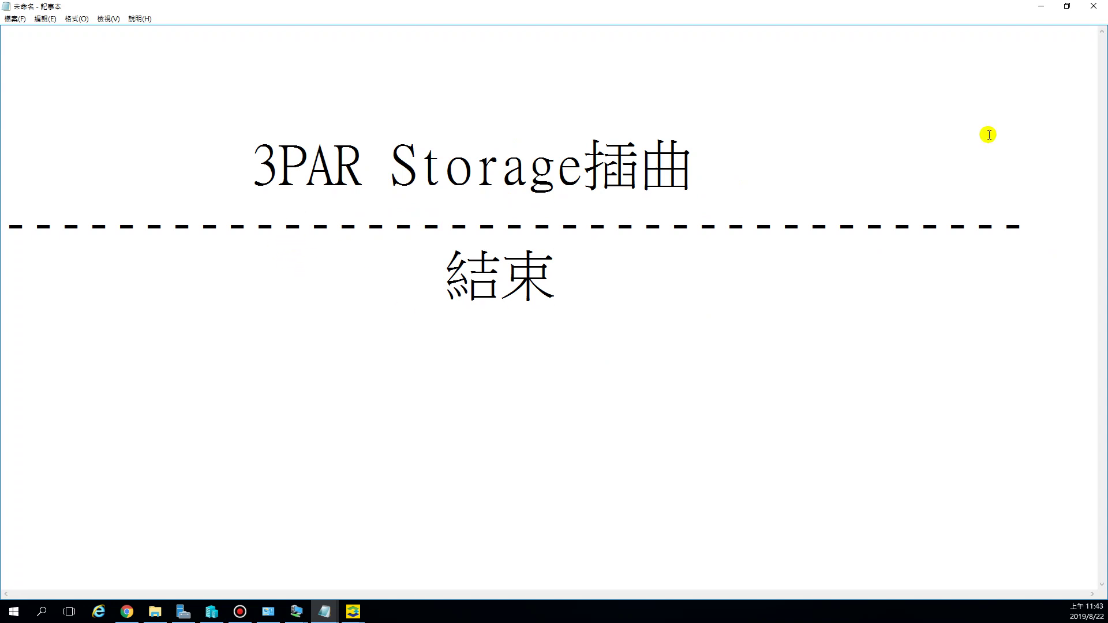
left_click(1040, 7)
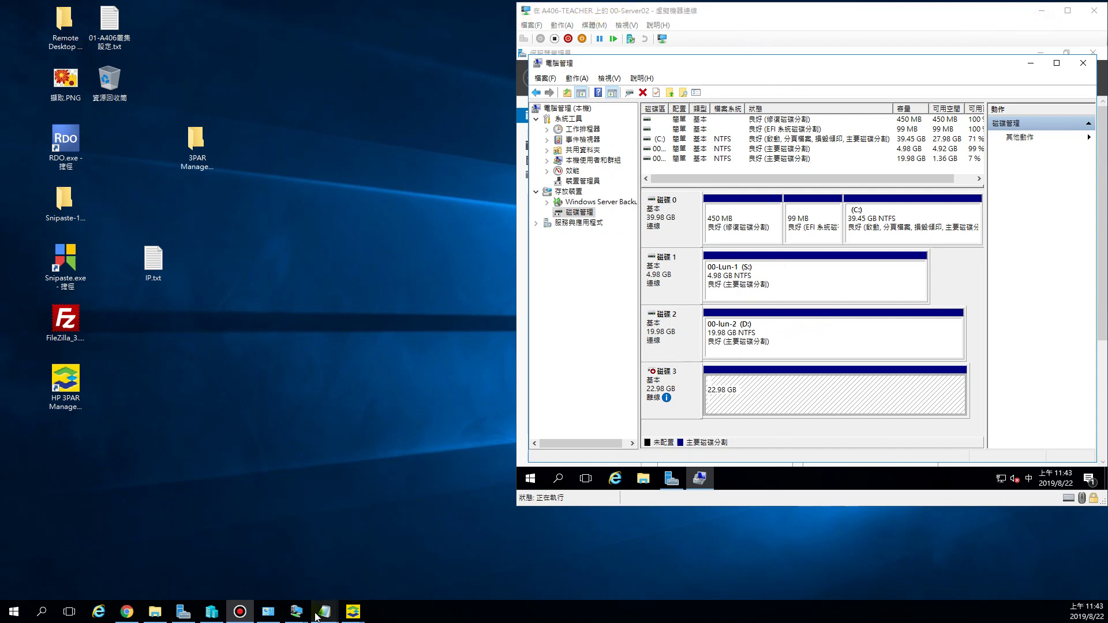
- Switch to the Hyper-V virtual machine connections and open the settings of 00-Server01
mouse_move(296, 611)
left_click(296, 569)
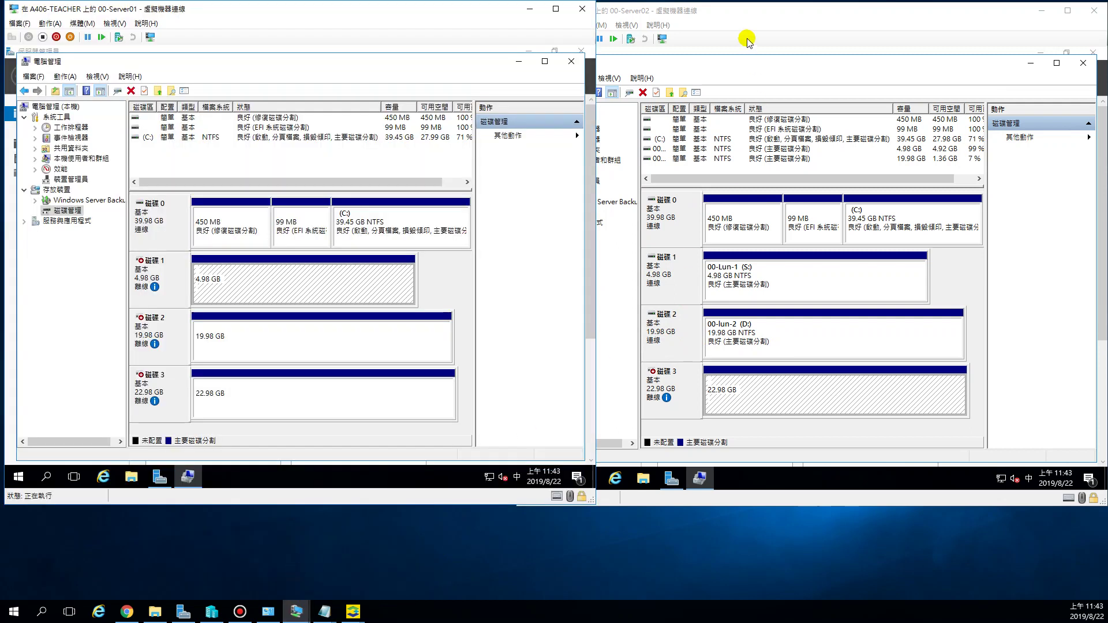
left_click(732, 15)
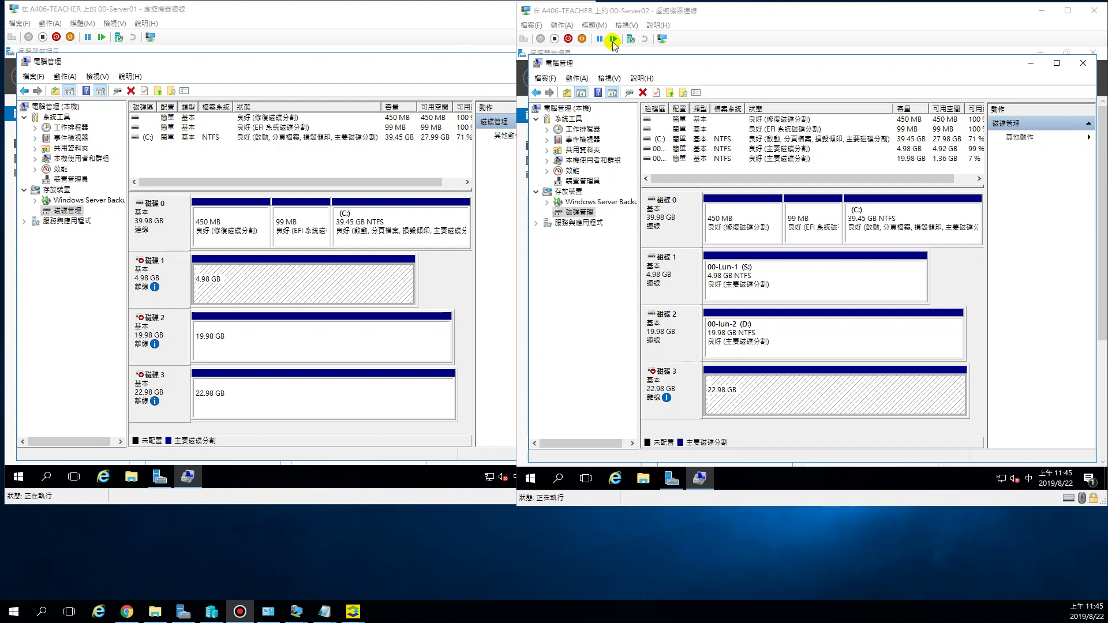
left_click(72, 10)
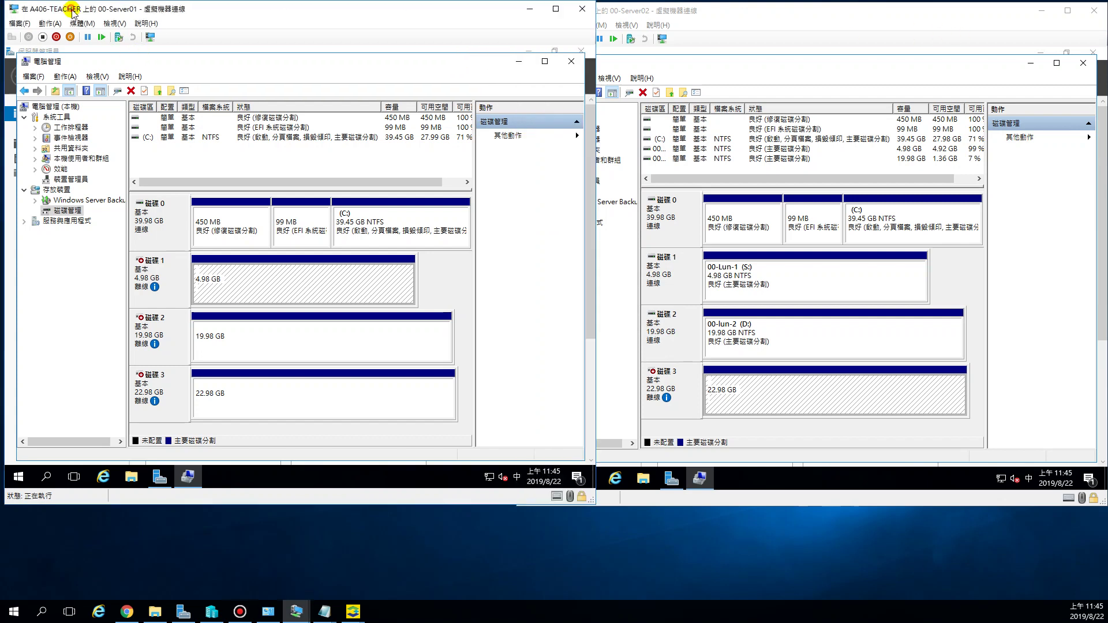
left_click(20, 24)
left_click(22, 41)
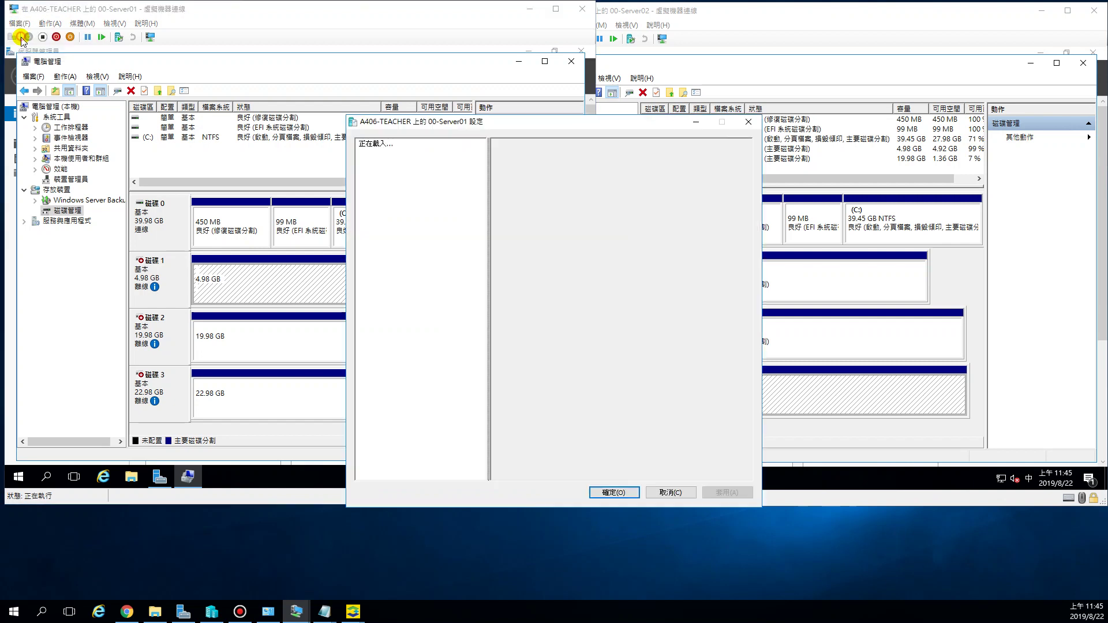
- Add a second network adapter to 00-Server01, connect it to the virtual switch 90-外部虛擬交換器, and save the settings
left_click_drag(436, 123, 254, 81)
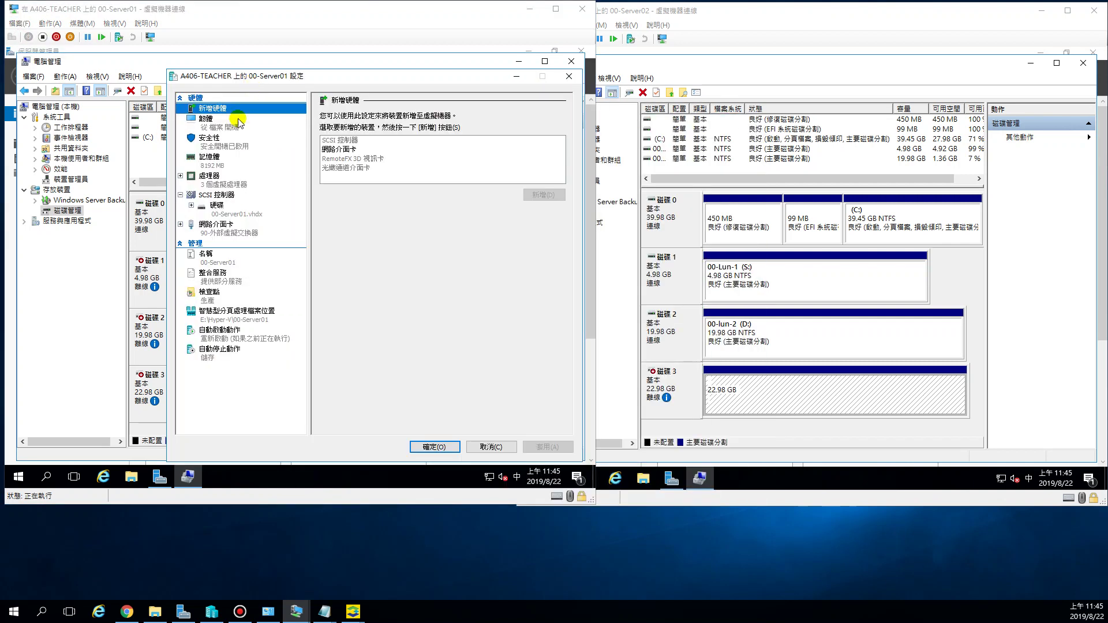
left_click(230, 221)
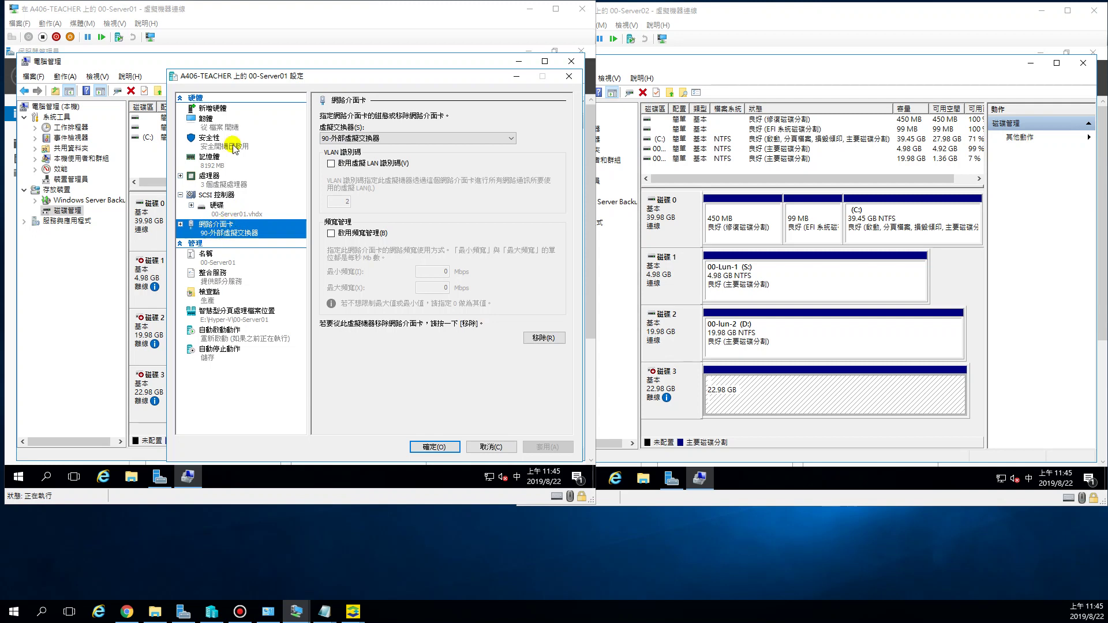
left_click(213, 108)
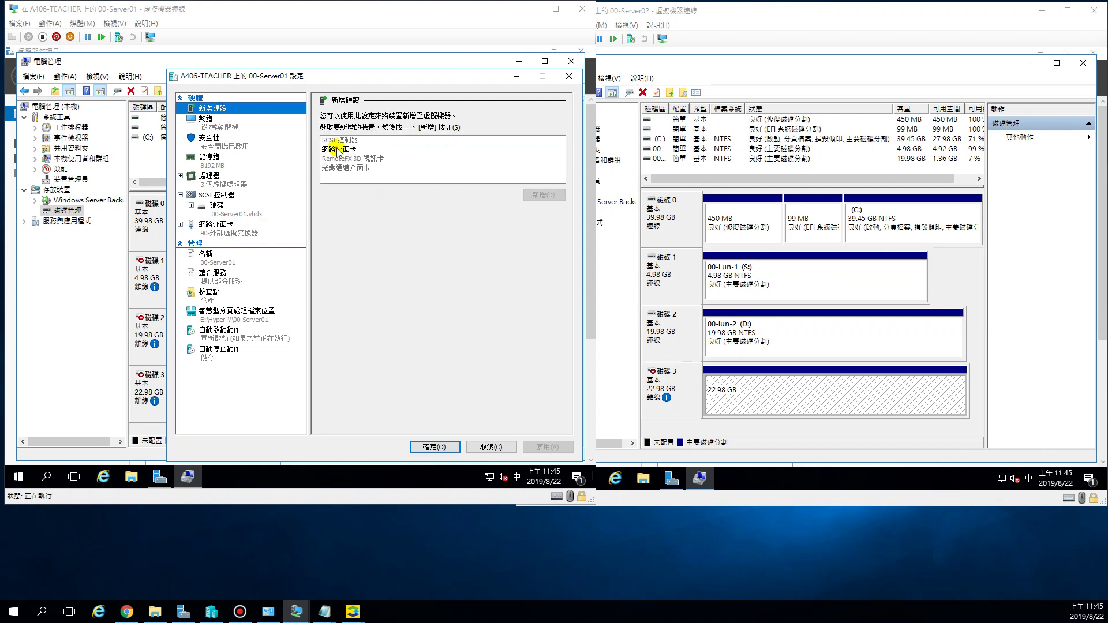
left_click(338, 149)
left_click(543, 195)
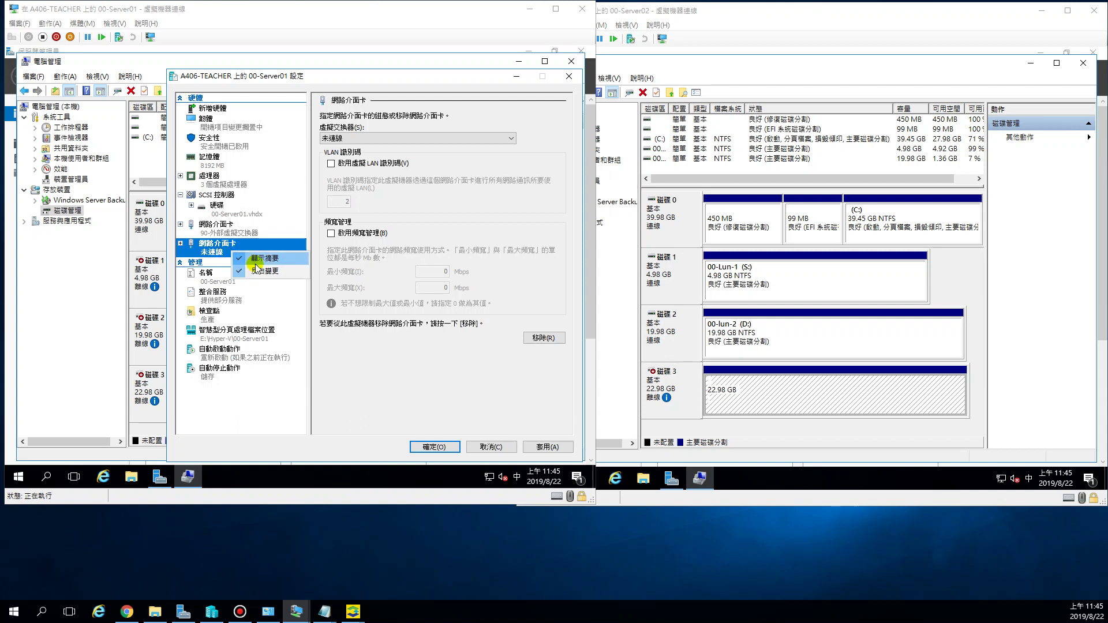
left_click(462, 140)
left_click(381, 156)
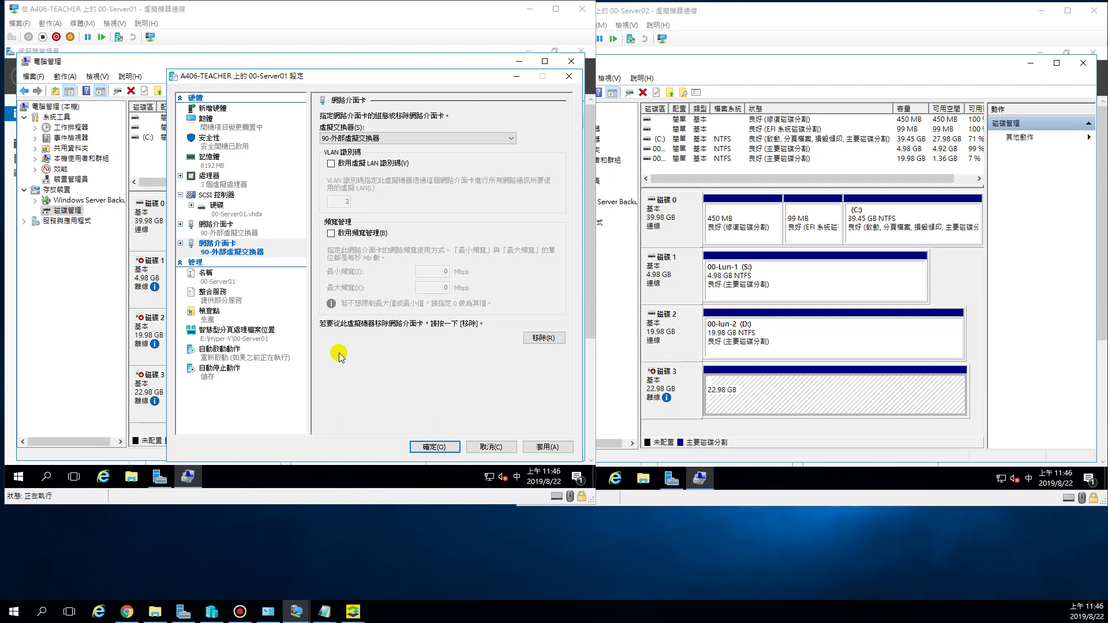
left_click(435, 448)
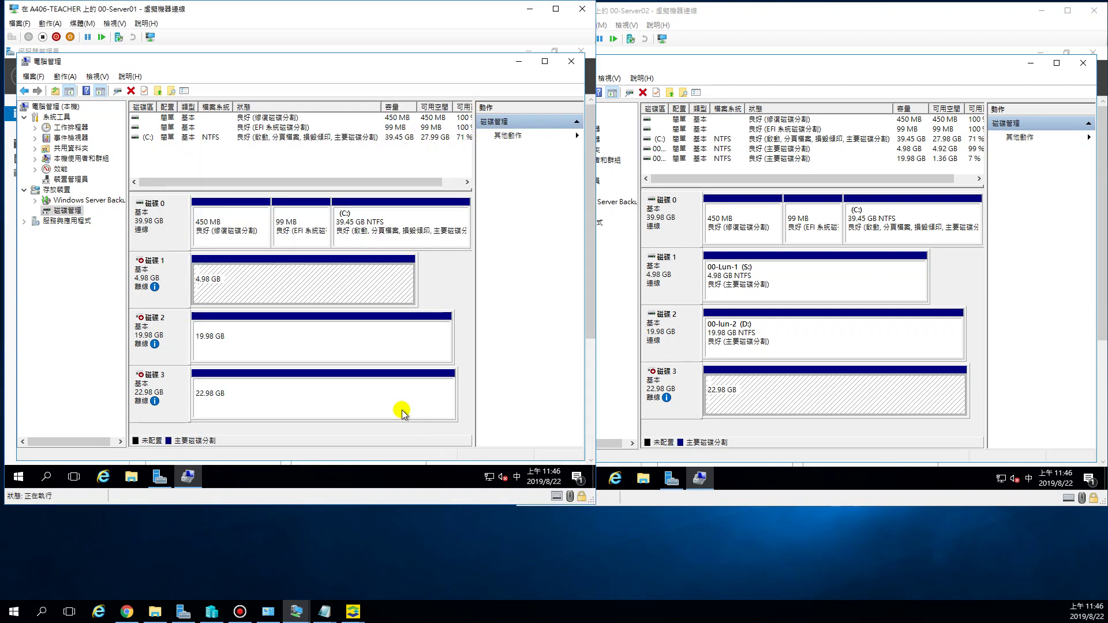
- Add a second network adapter to 00-Server02, connect it to the virtual switch 90-外部虛擬交換器, and save the settings
left_click(718, 11)
left_click(531, 25)
left_click(545, 37)
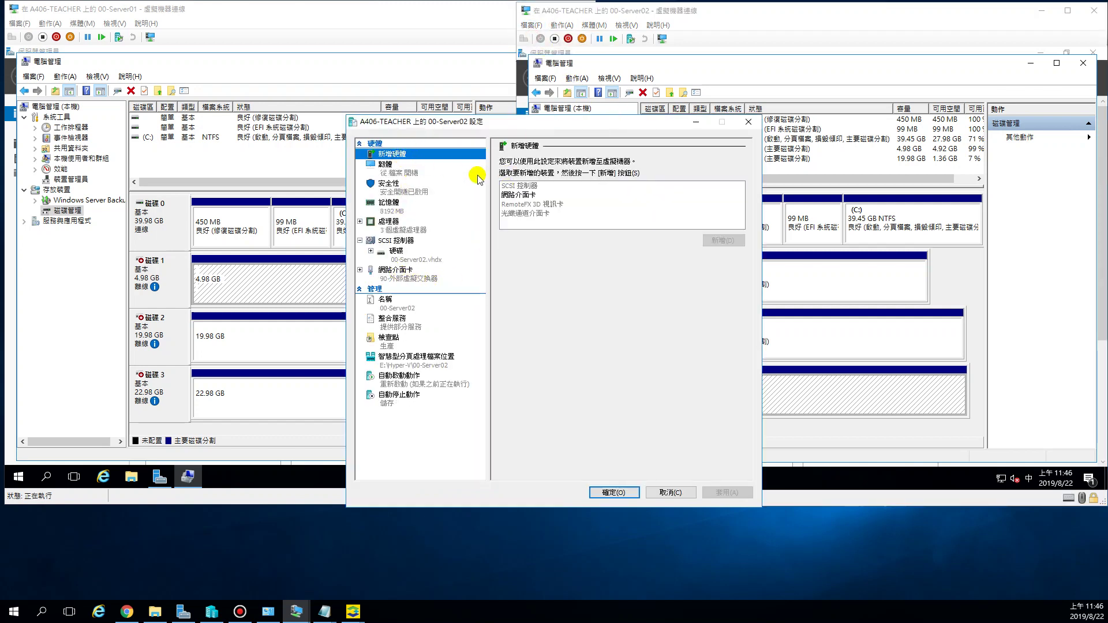
left_click(512, 196)
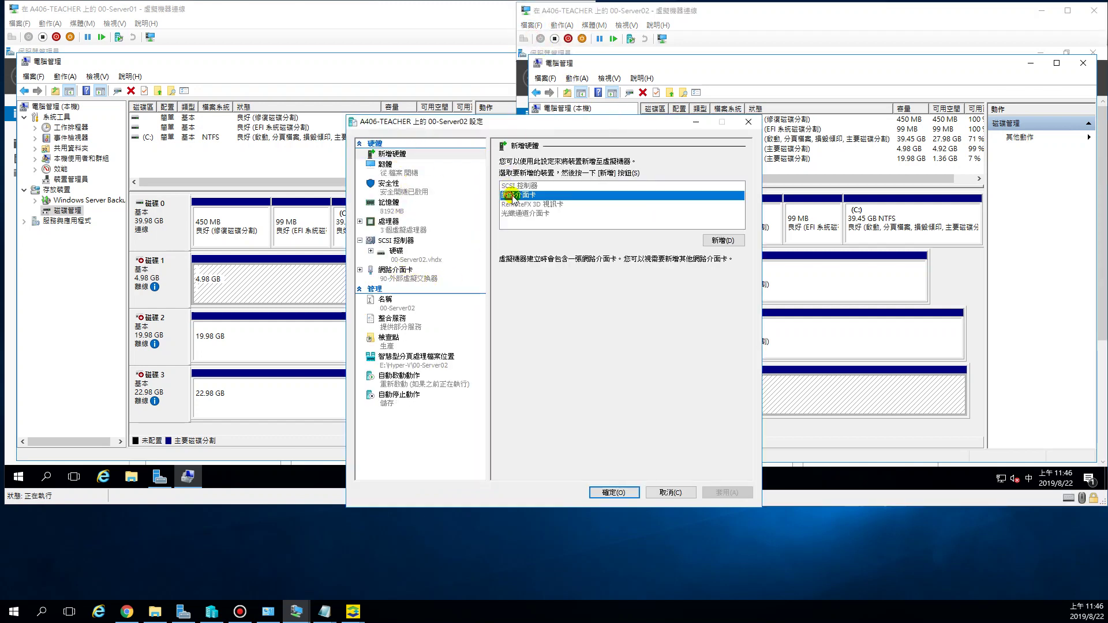
left_click(730, 242)
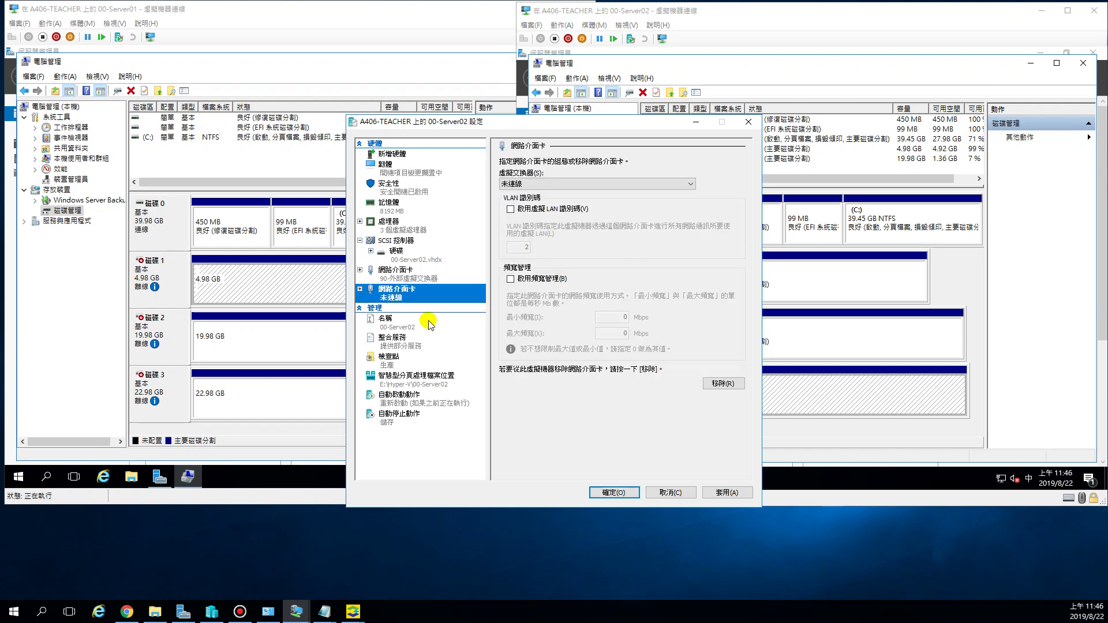
left_click(530, 184)
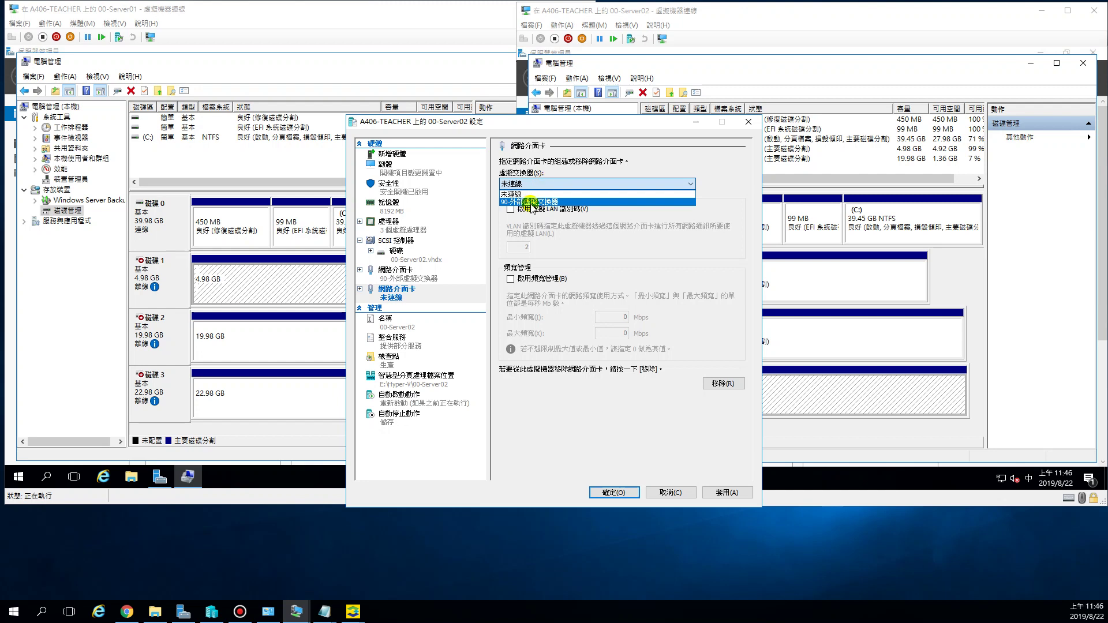
left_click(531, 202)
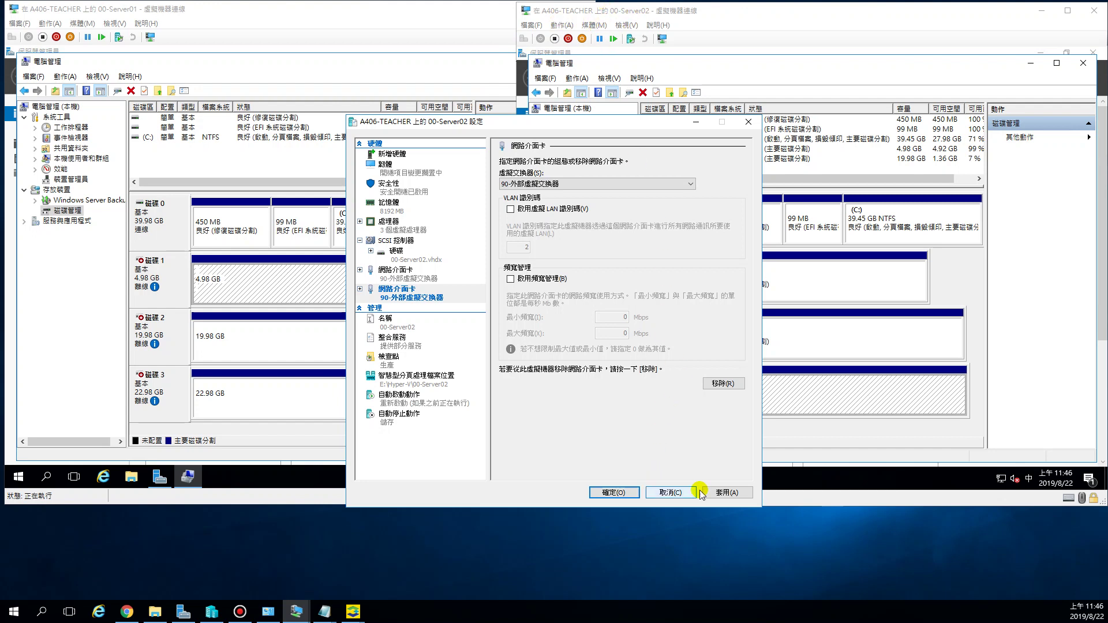
left_click(728, 492)
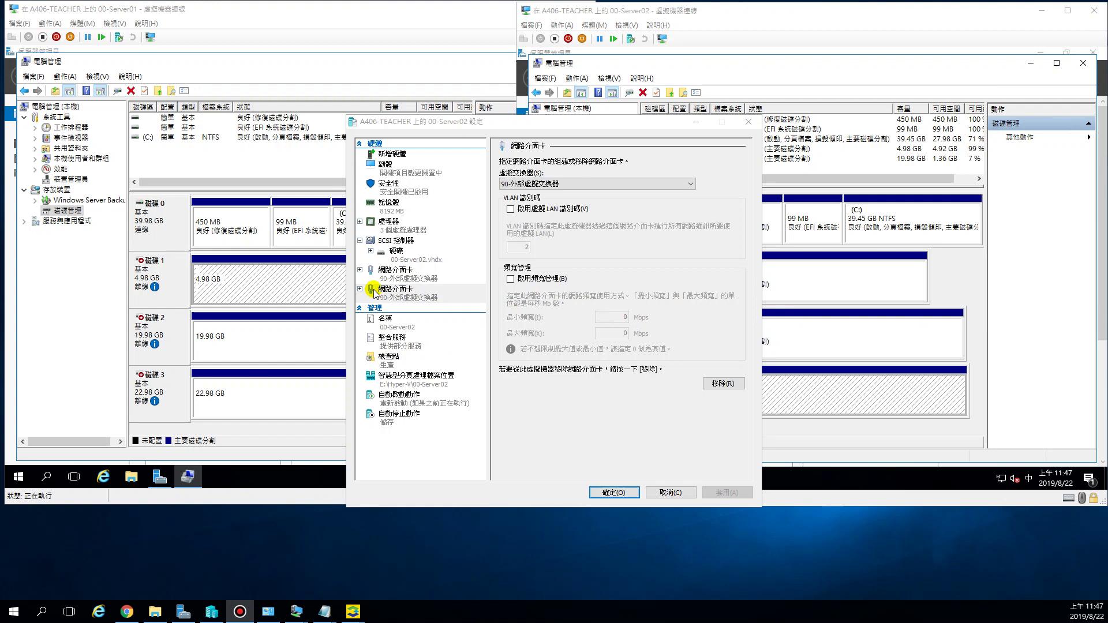
left_click(613, 493)
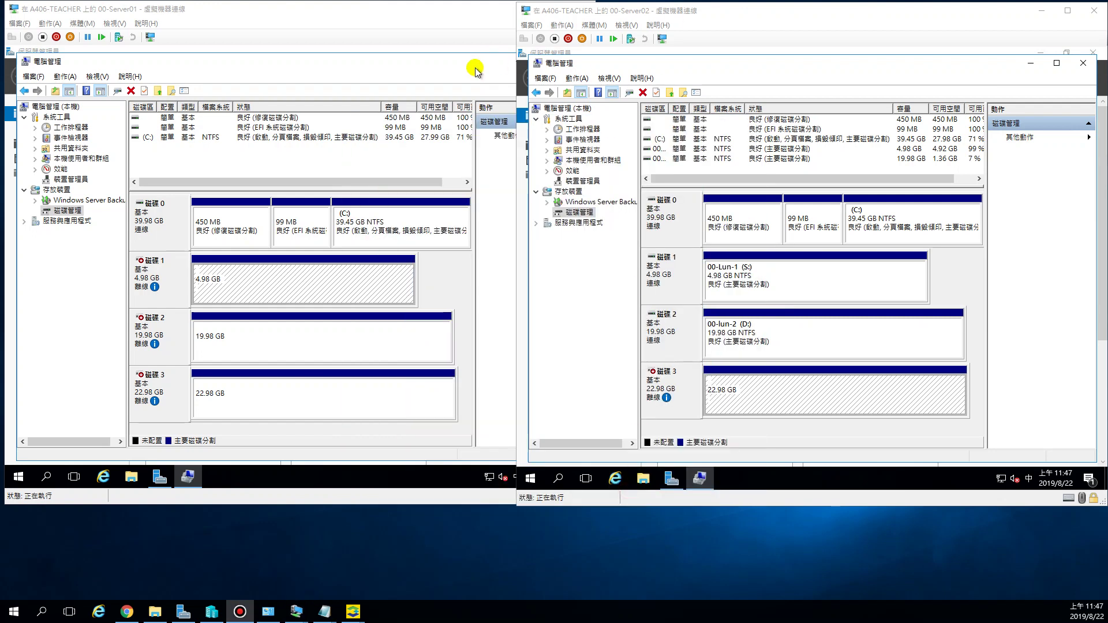
- Minimize Computer Management on 00-Server01 and 00-Server02 and display each server's Local Server properties to check the network adapters
left_click(442, 83)
left_click(516, 62)
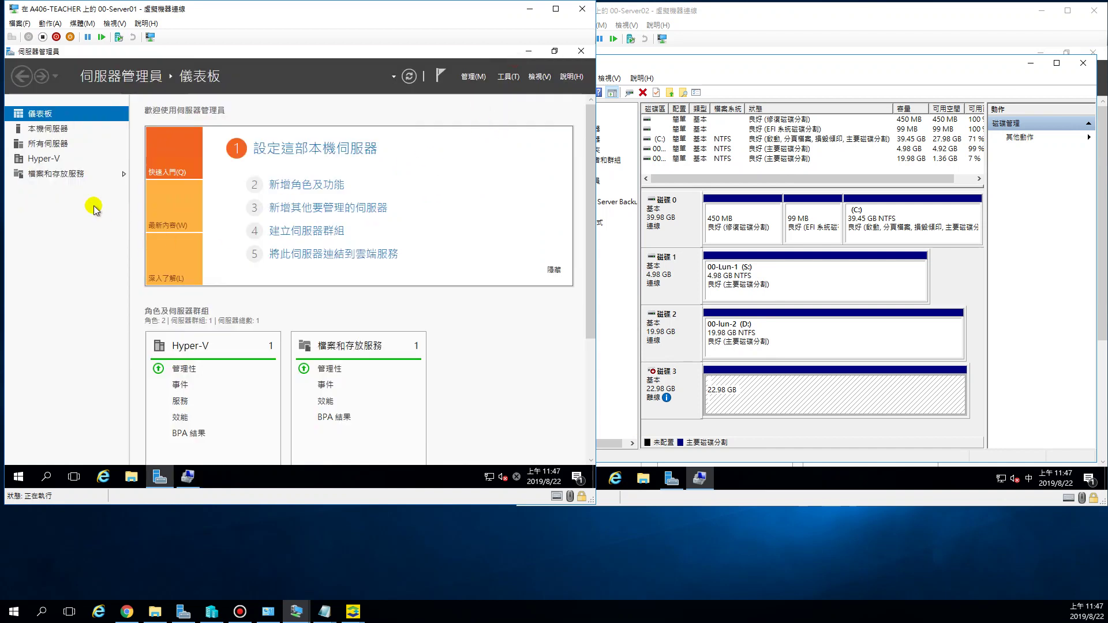
left_click(41, 128)
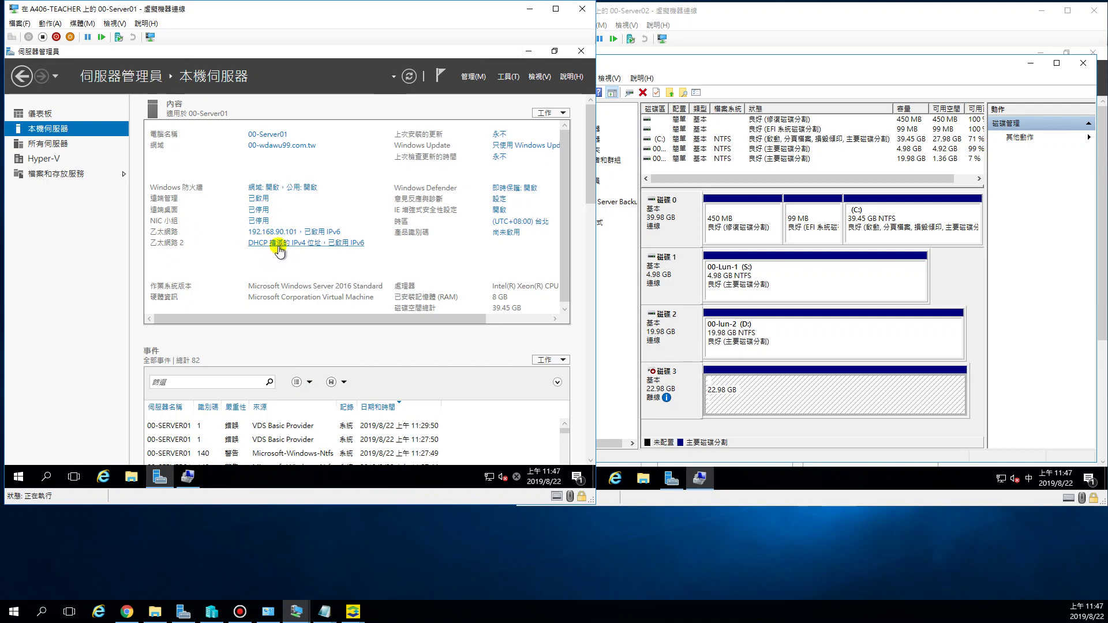
left_click(823, 15)
left_click(1032, 62)
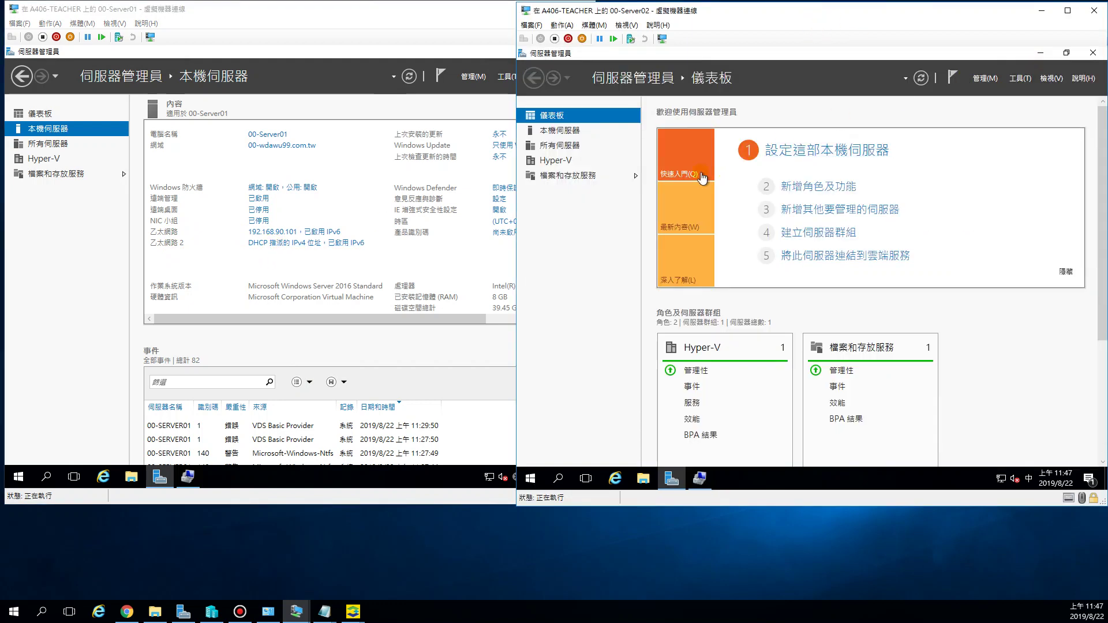
left_click(571, 130)
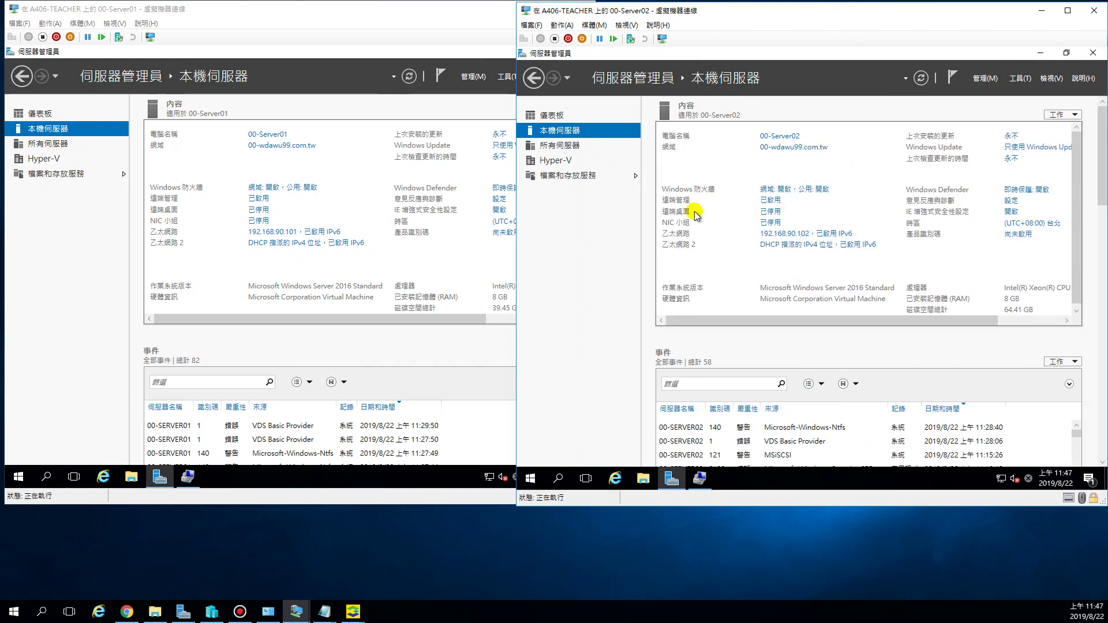
- Open Hyper-V Manager on 00-Server01 and create a new external virtual switch on 00-SERVER01
left_click(414, 350)
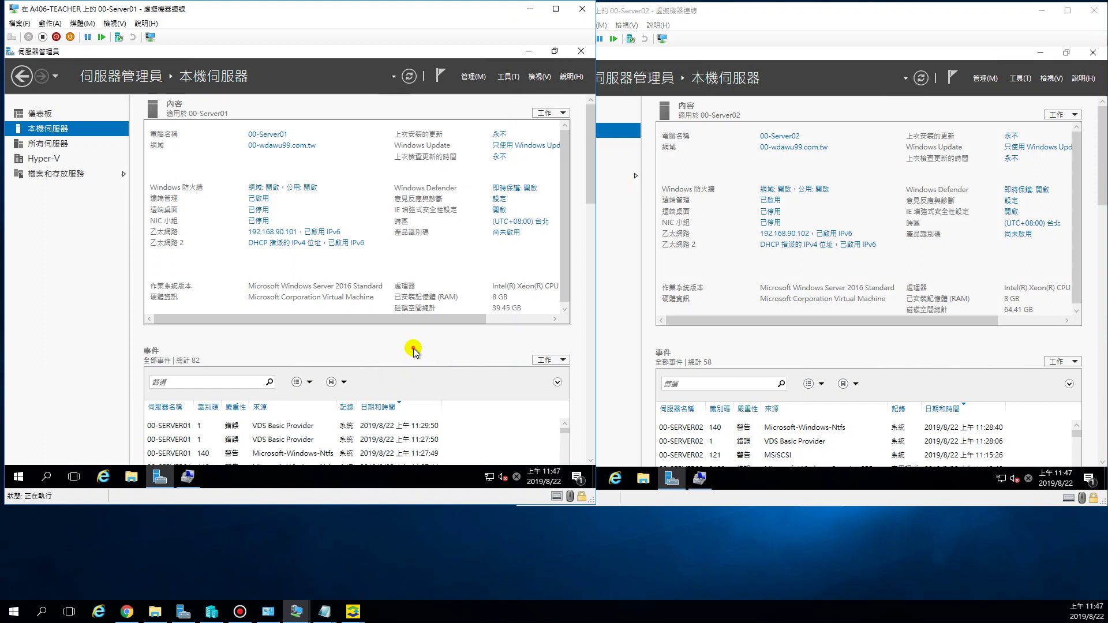
left_click(506, 77)
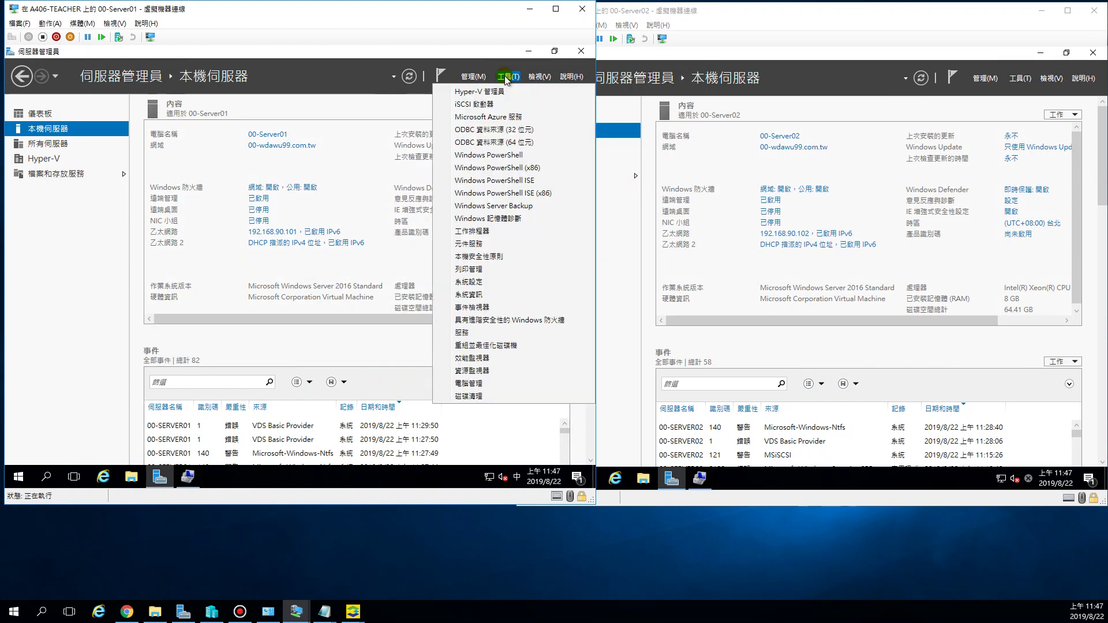
left_click(479, 92)
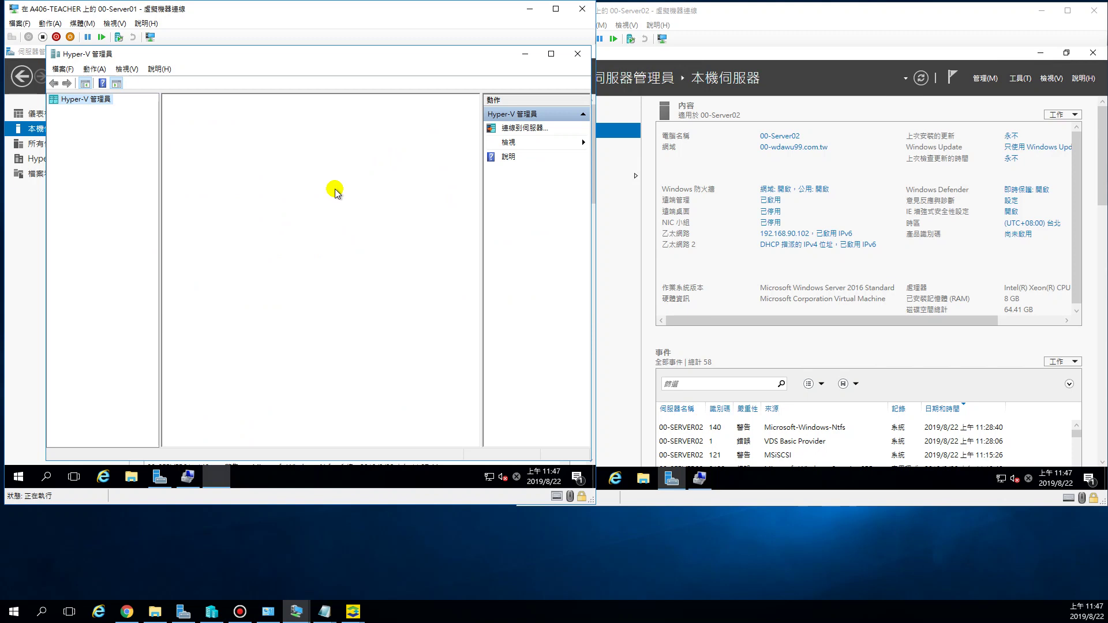
left_click(95, 110)
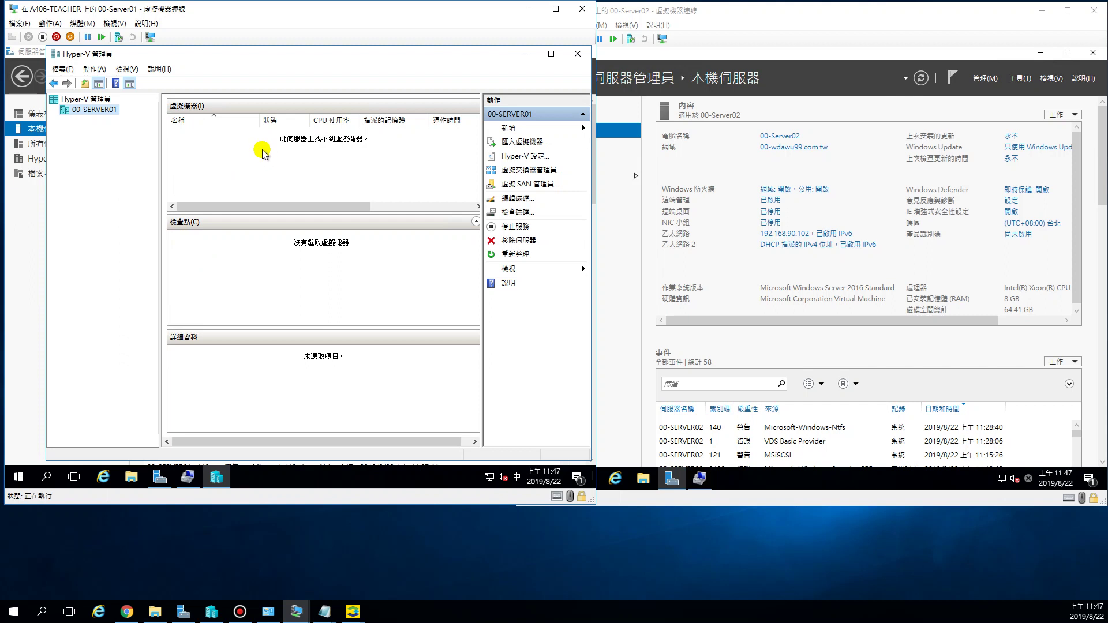
left_click(508, 170)
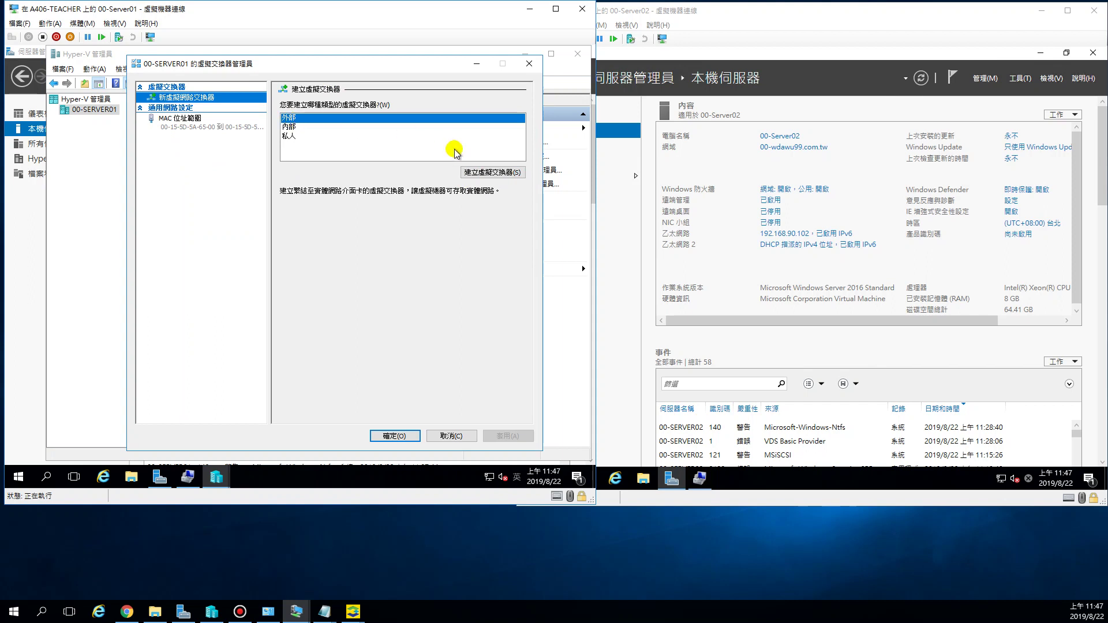
left_click(486, 173)
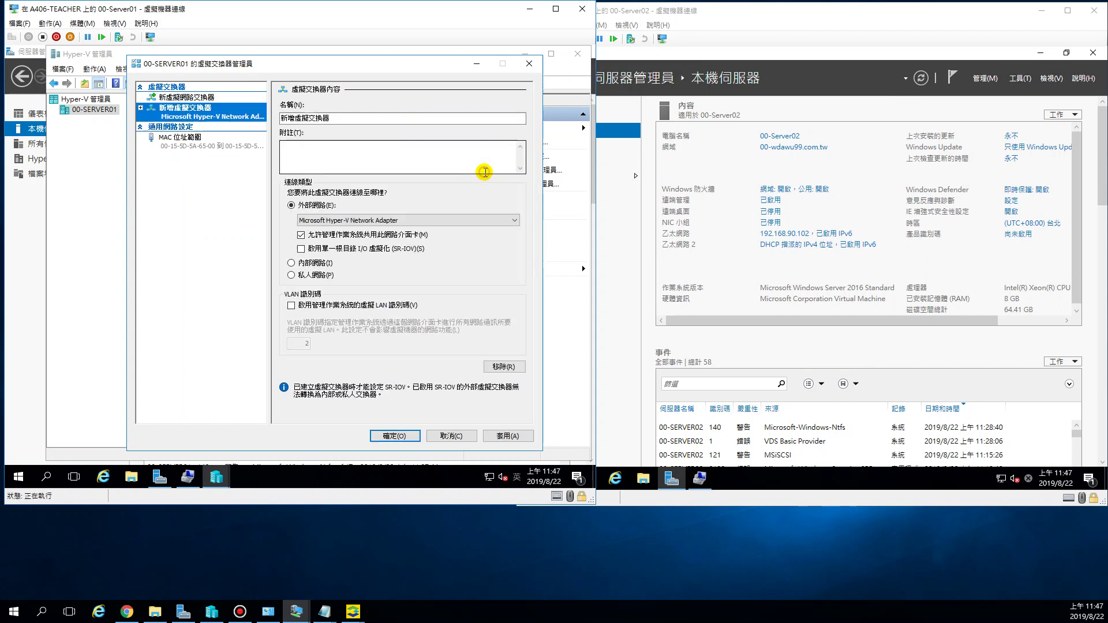
- Disallow management OS sharing for the new switch and bind it to Microsoft Hyper-V Network Adapter #2
left_click(300, 236)
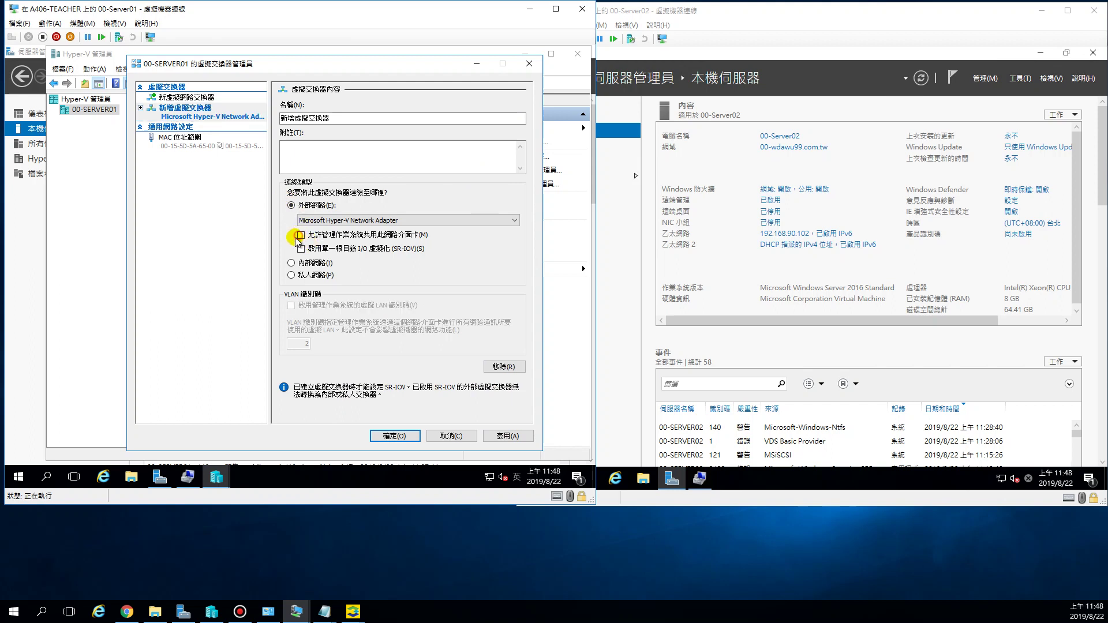
left_click(353, 220)
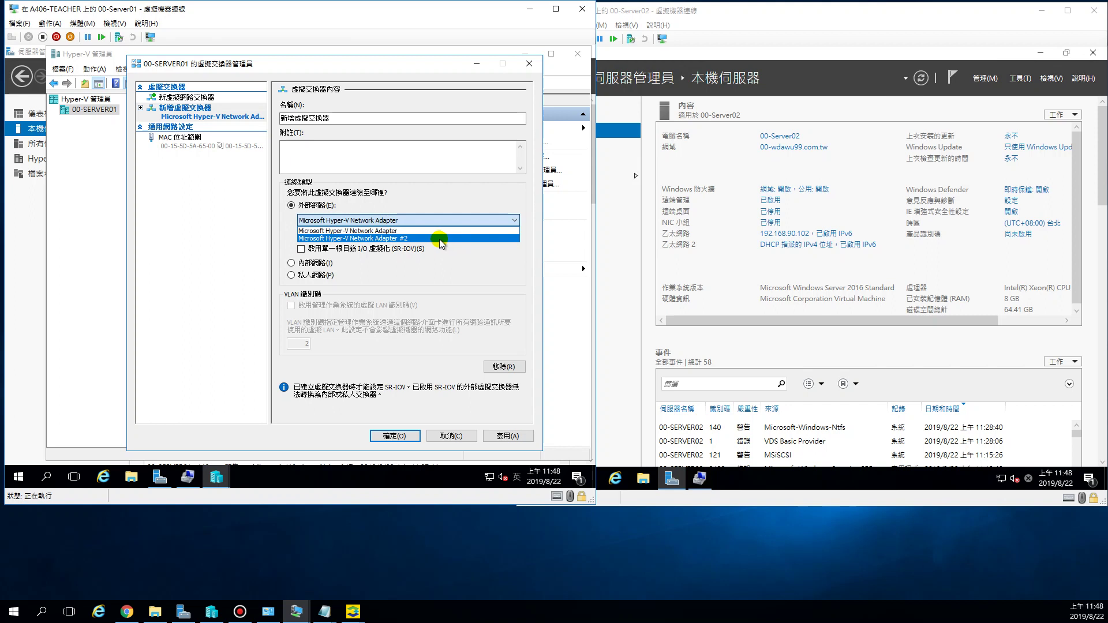
left_click(411, 239)
- Name the 00-SERVER01 switch 90-QQQ虛擬交換器 and apply the virtual switch configuration, accepting the network change
left_click_drag(281, 118, 296, 117)
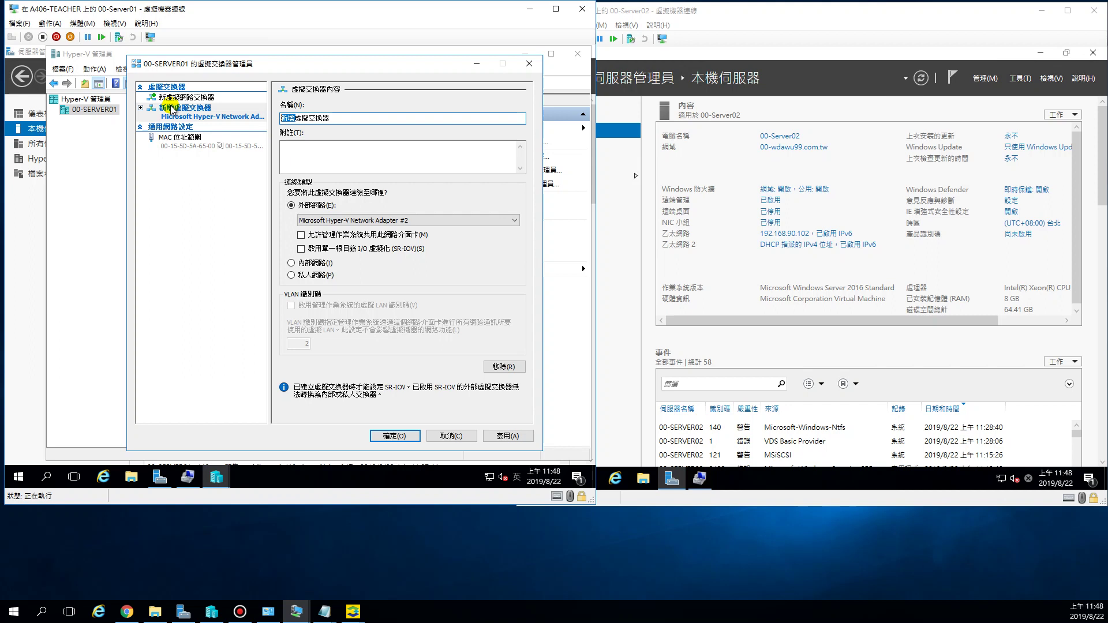
type("90-")
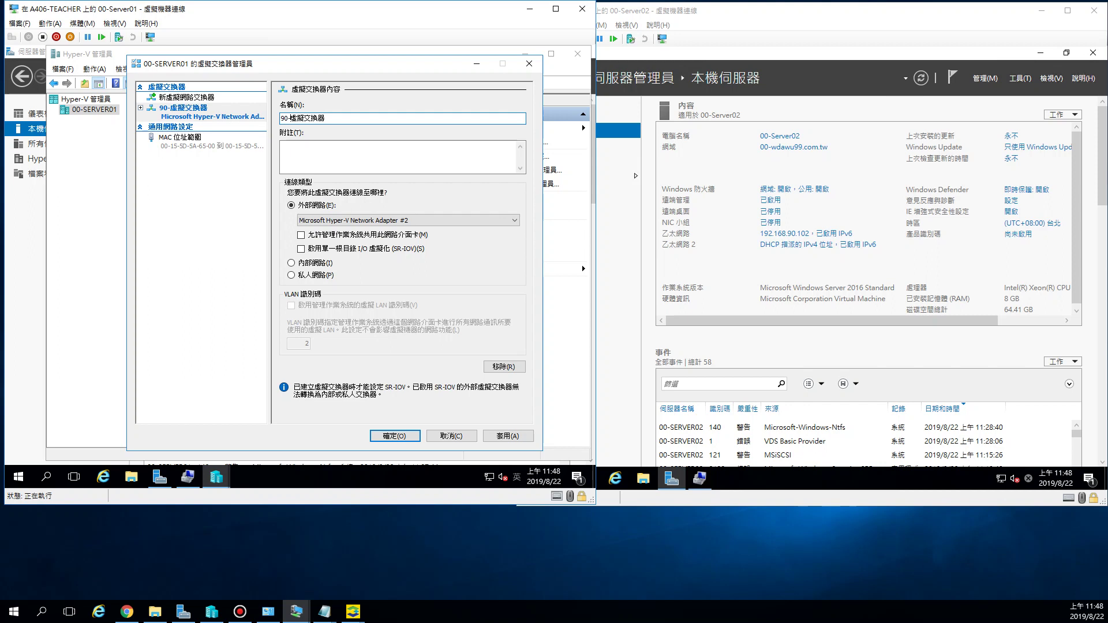
type("QQQ")
left_click(172, 110)
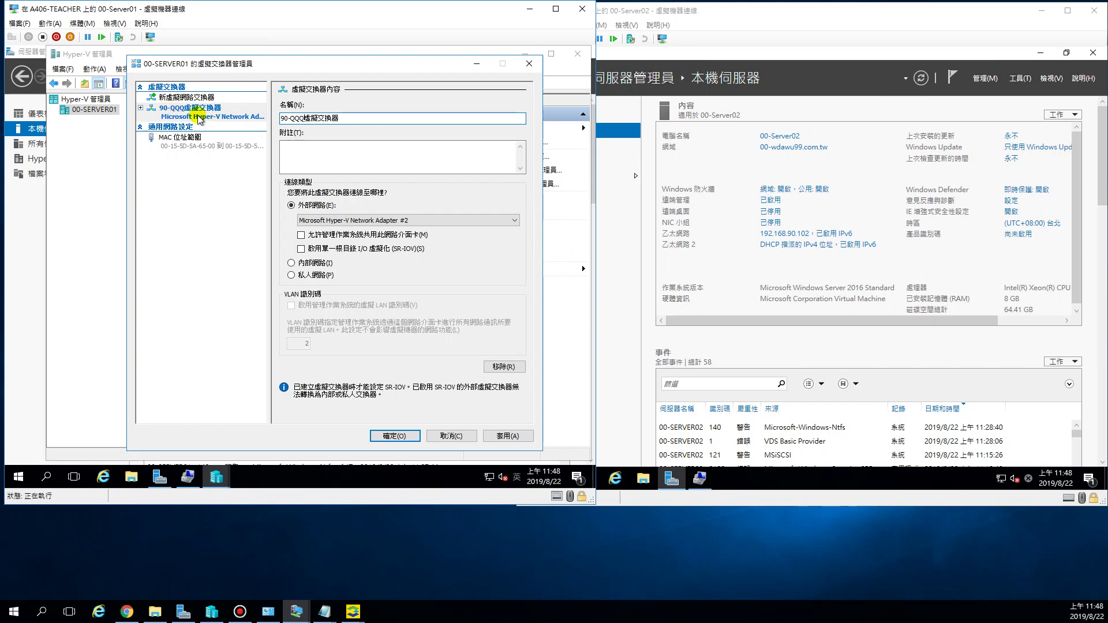
left_click(507, 436)
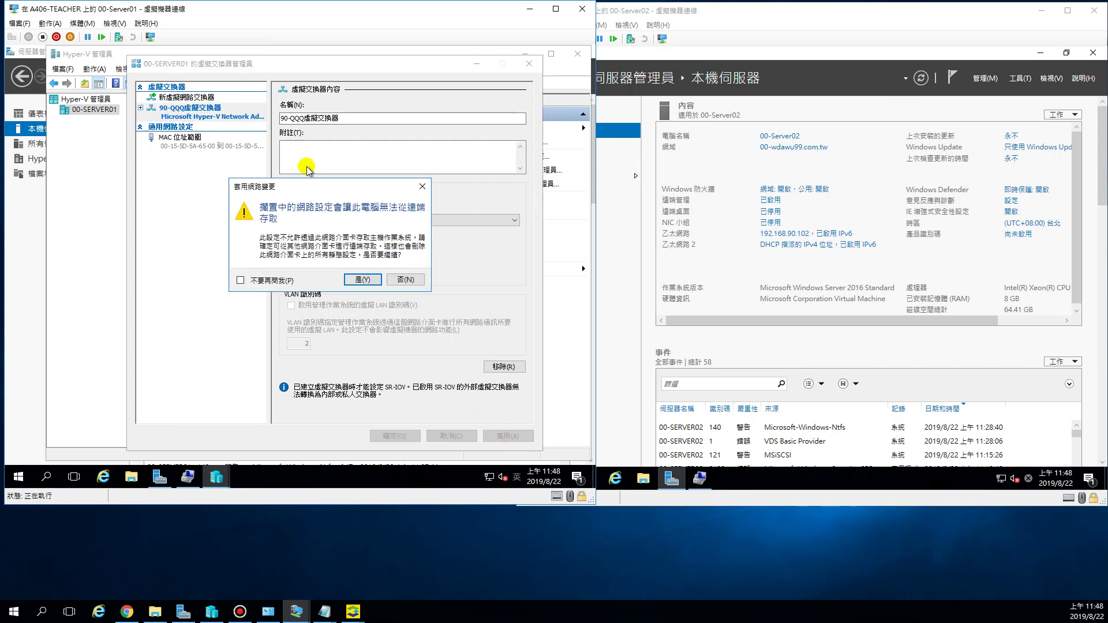
left_click(365, 280)
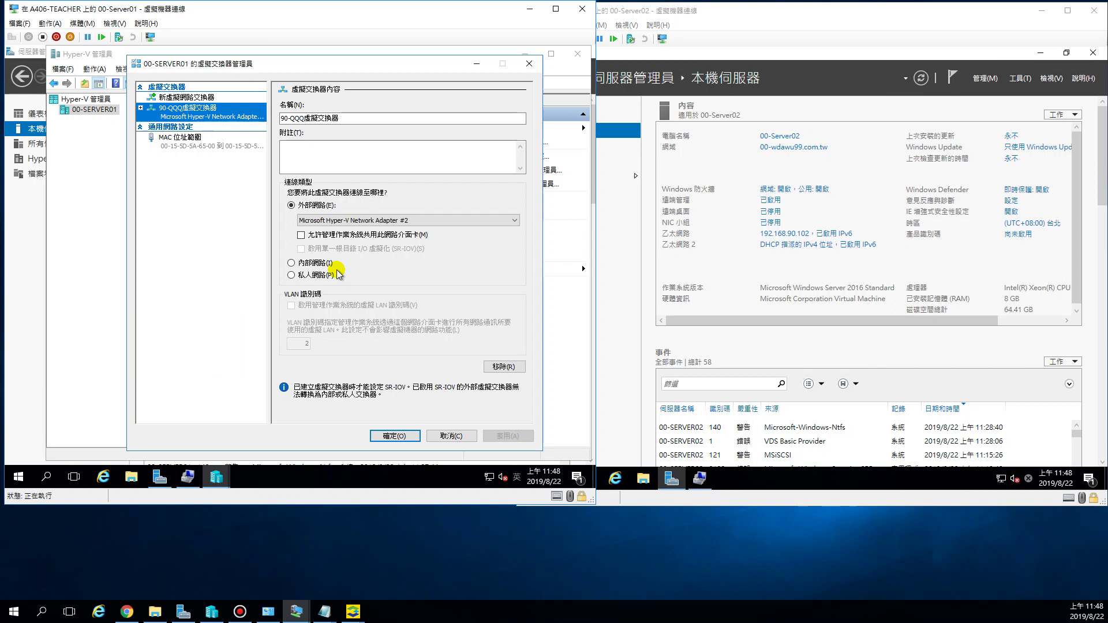
left_click(417, 222)
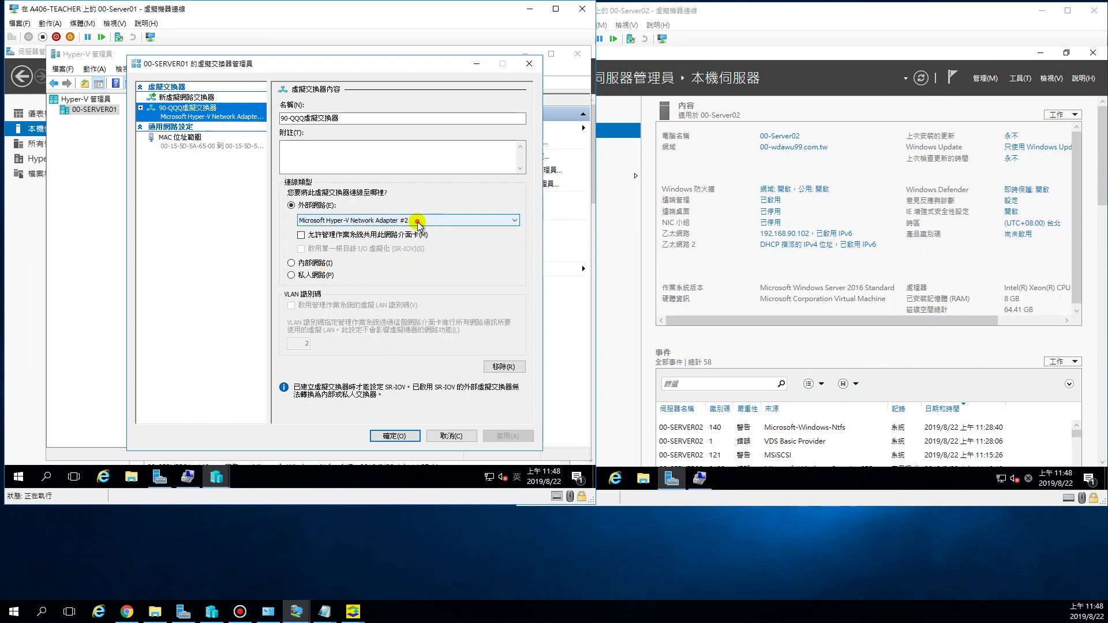
left_click(428, 278)
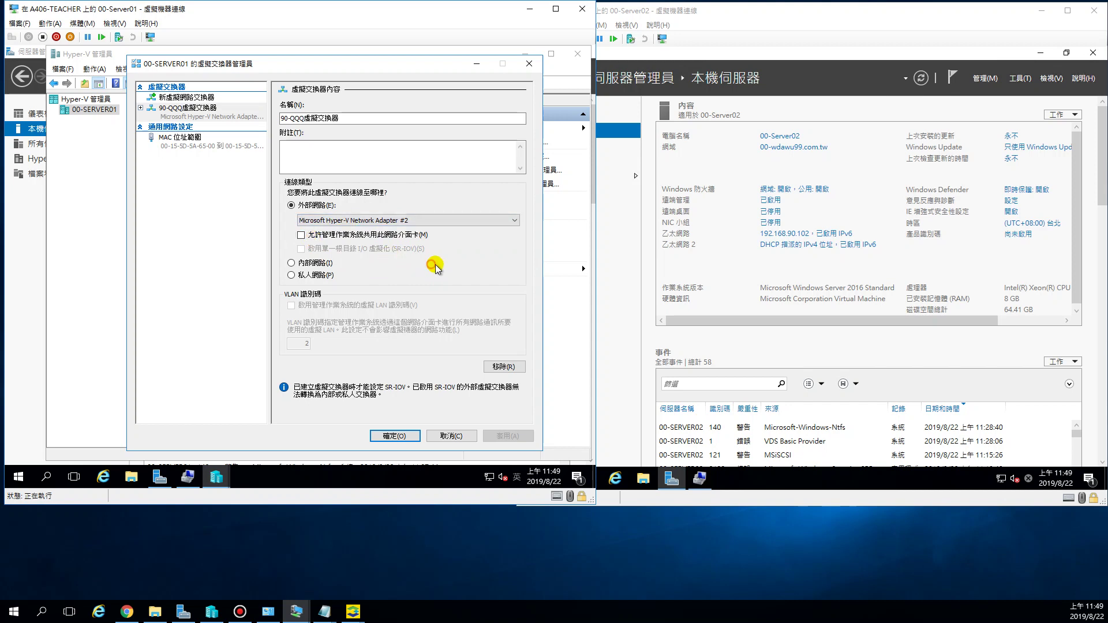
- Switch to 00-Server02, open Hyper-V Manager, and create a new external virtual switch on 00-SERVER02
left_click(806, 10)
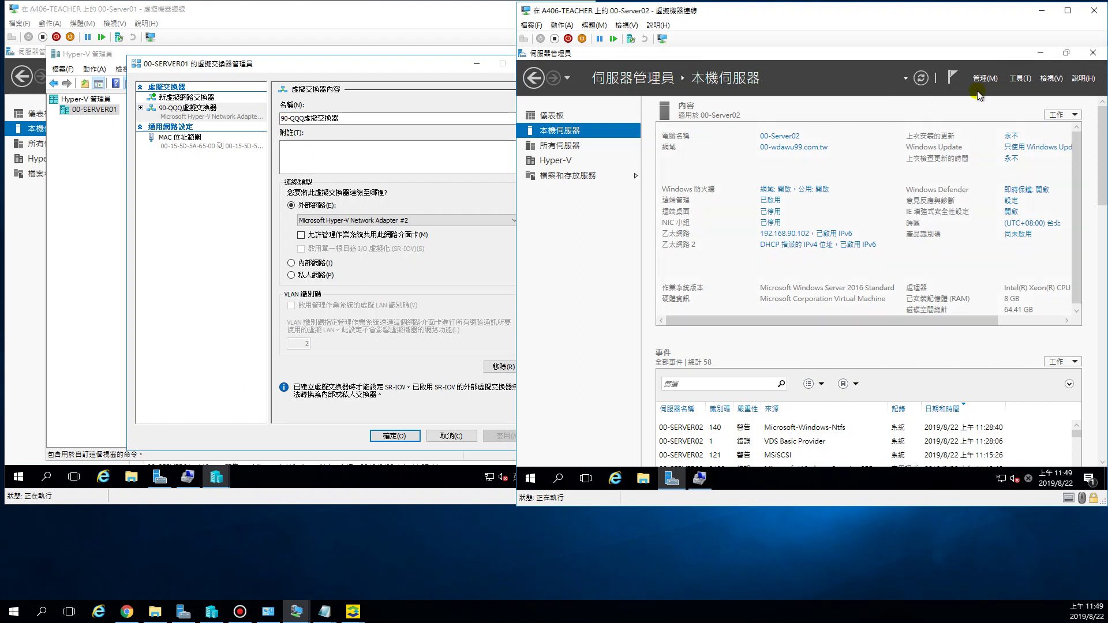
left_click(1025, 81)
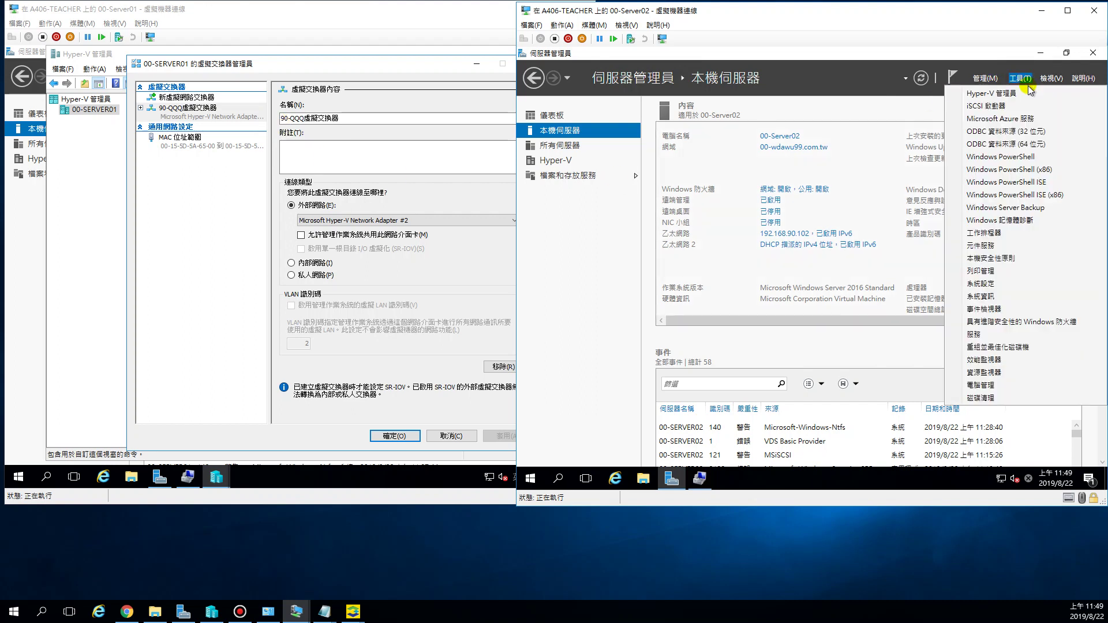
left_click(990, 94)
left_click(602, 111)
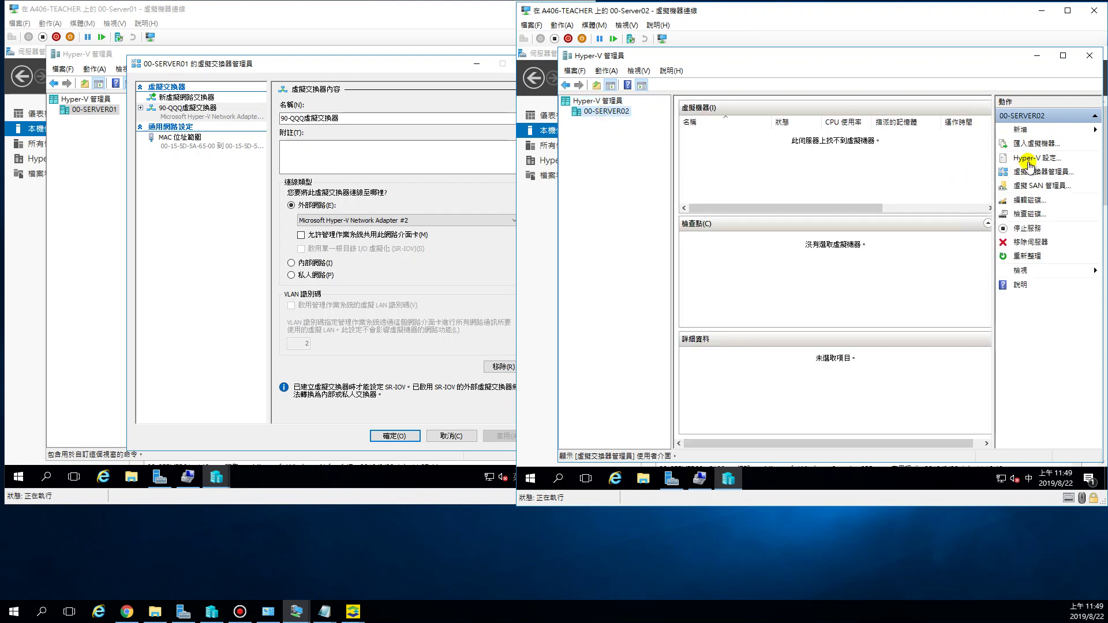
left_click(1029, 172)
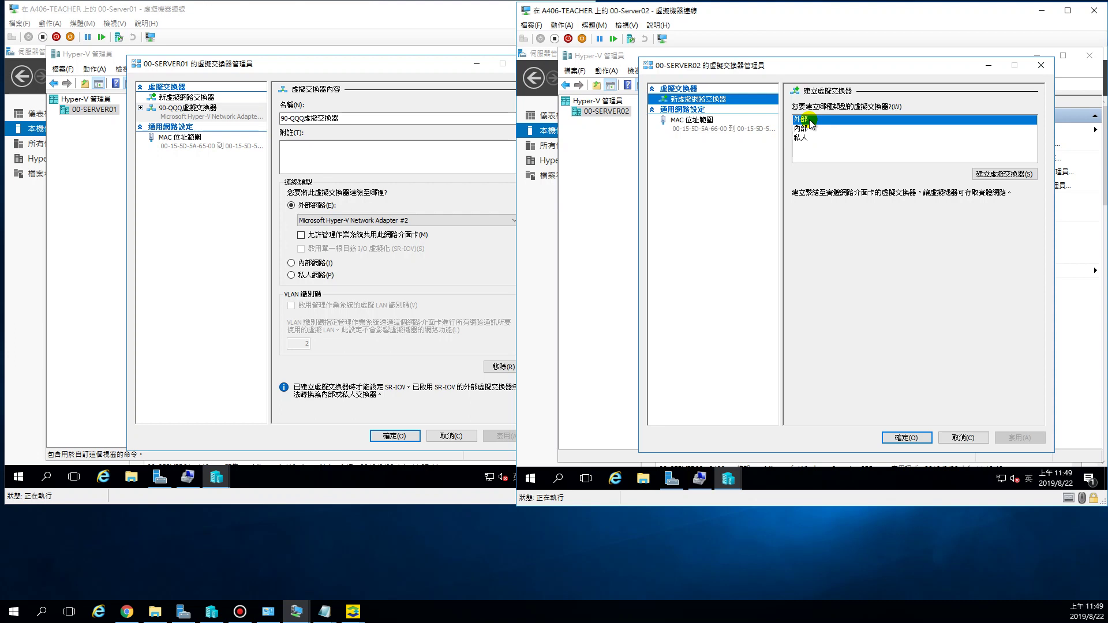
left_click(1008, 174)
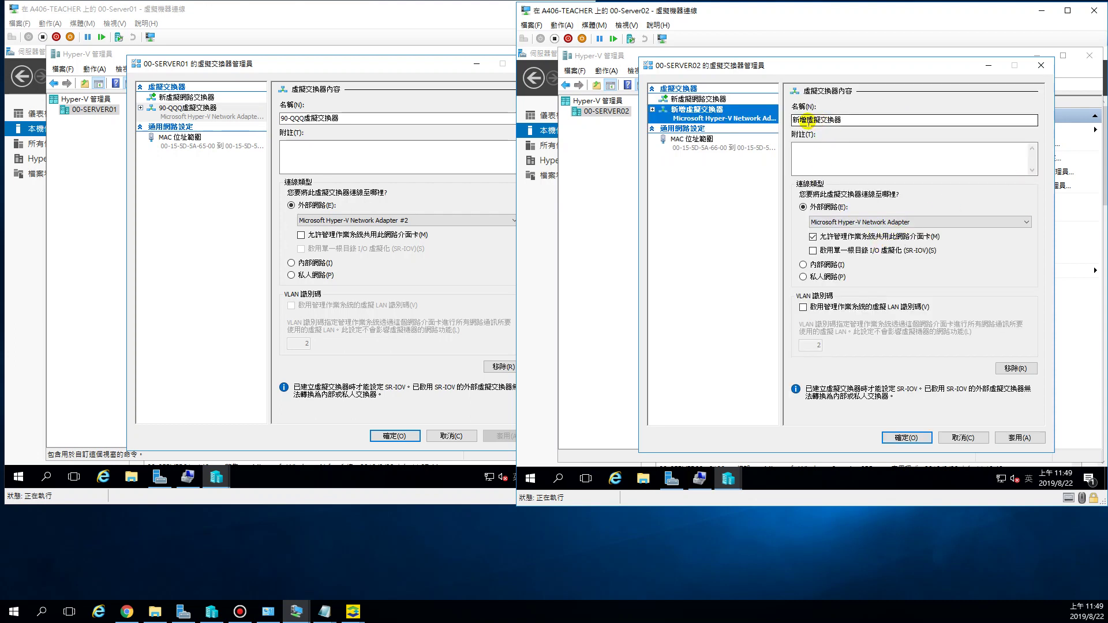
- Name the new virtual switch on 00-SERVER02 90-QQQ虛擬交換器
left_click_drag(809, 120, 793, 120)
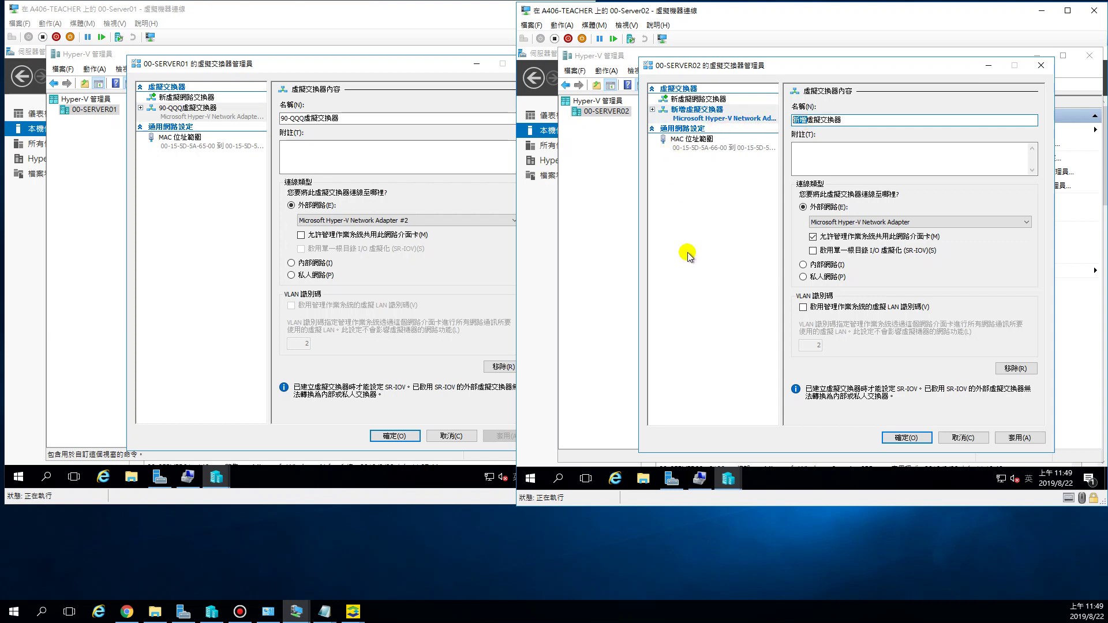
type("90-")
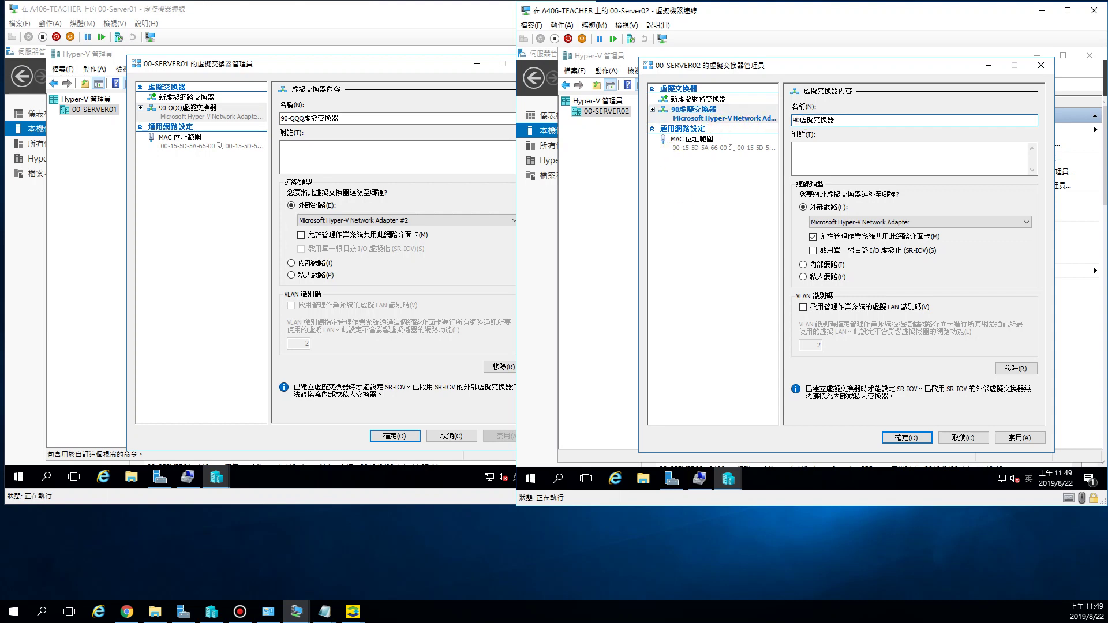
type("QQQ")
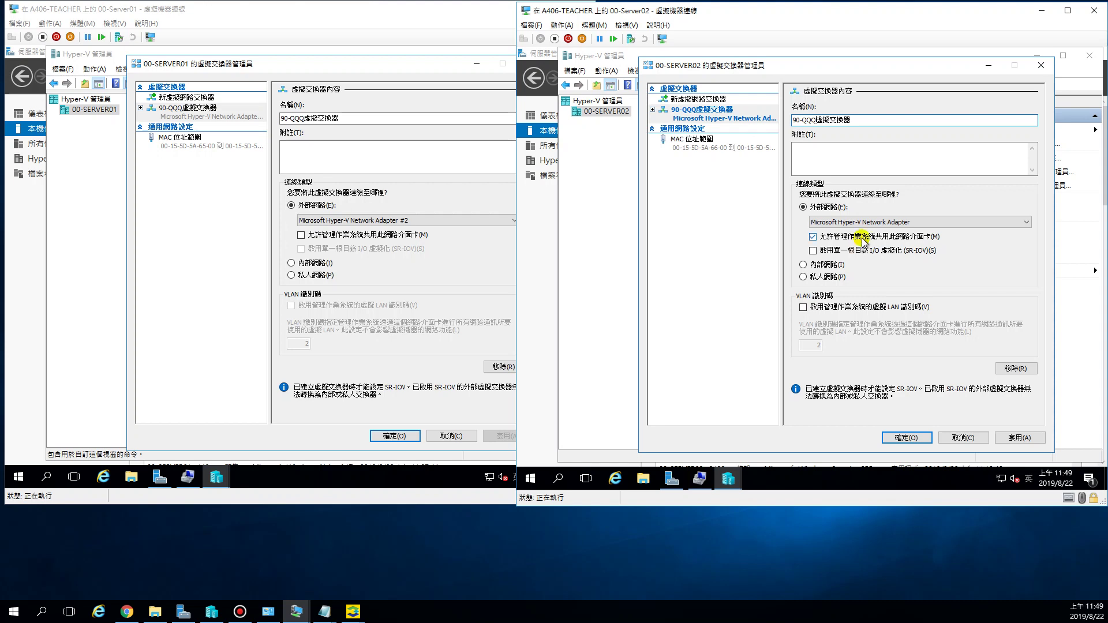
- Disallow management OS sharing, bind the 00-SERVER02 switch to Microsoft Hyper-V Network Adapter #2, and save it, accepting the network change
left_click(813, 236)
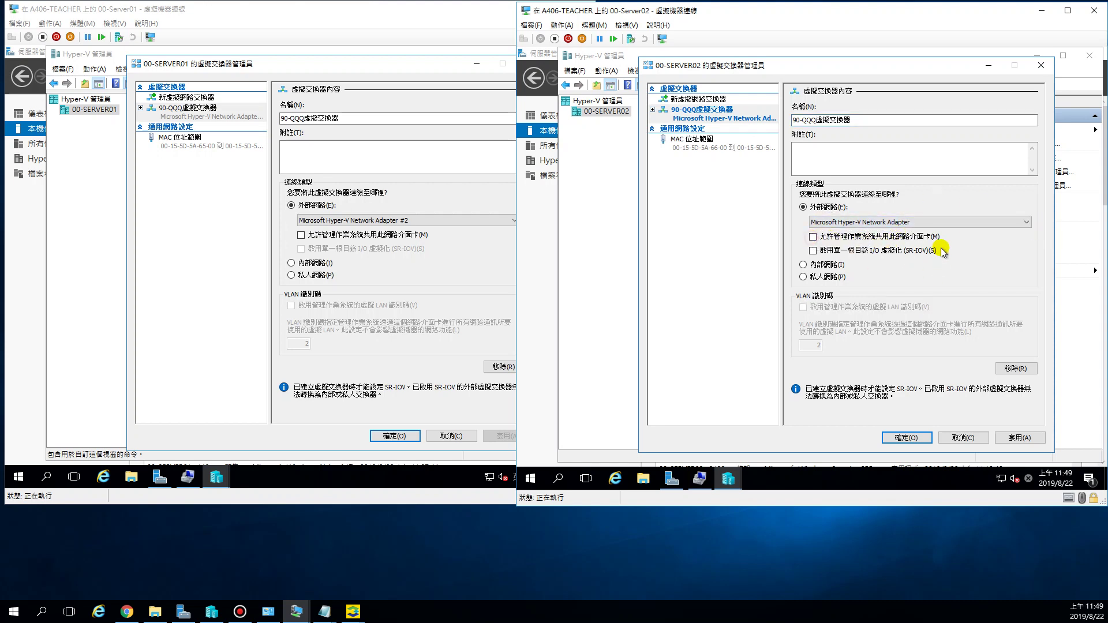
left_click(916, 222)
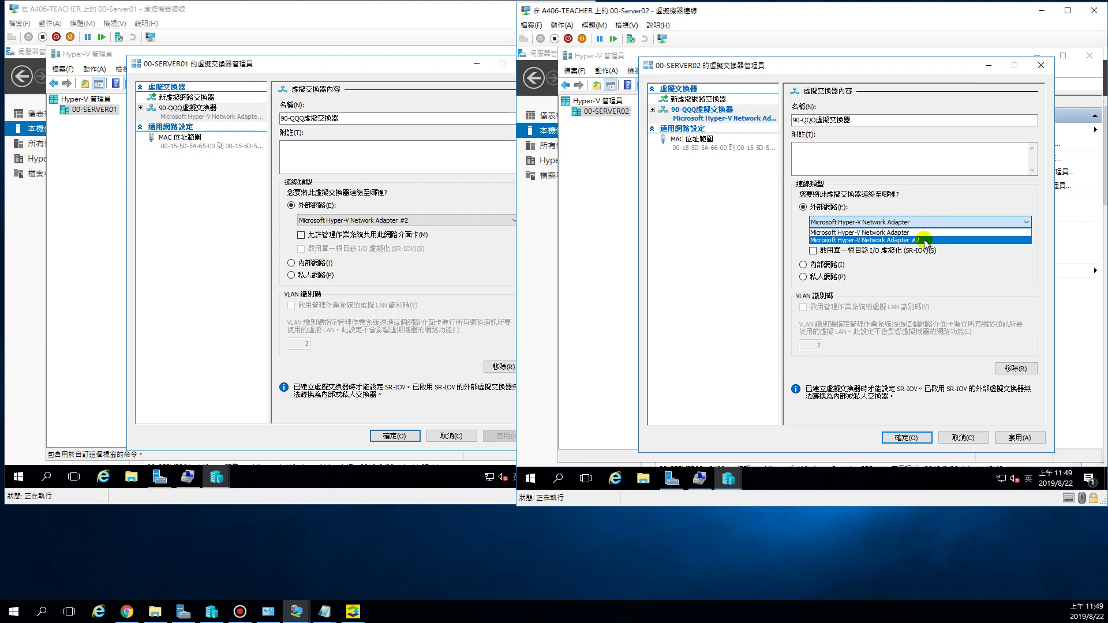
left_click(924, 240)
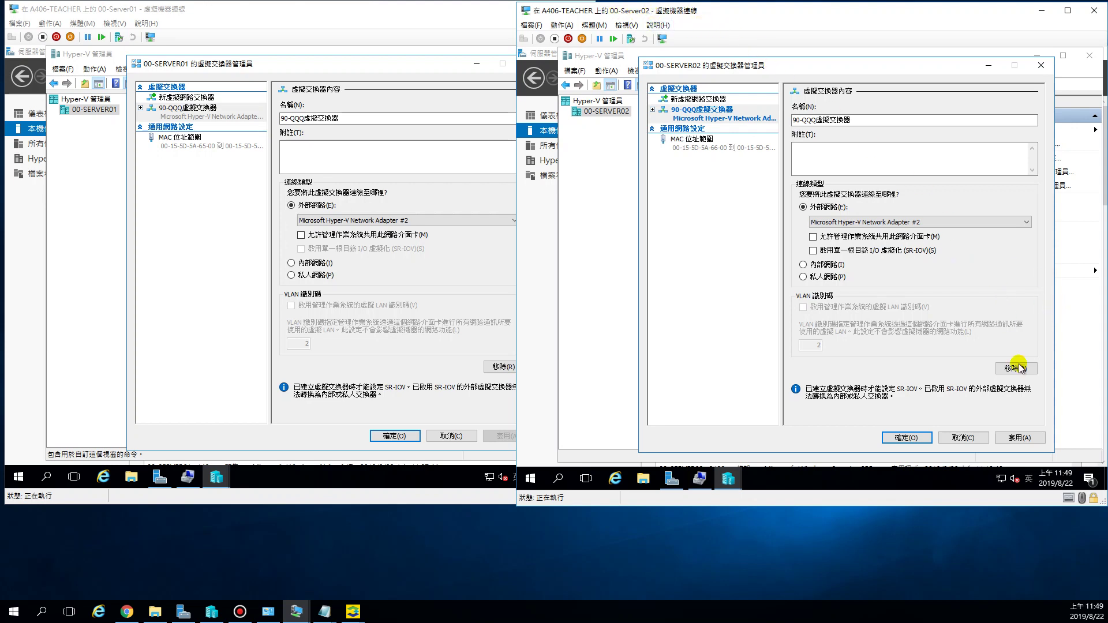
left_click(906, 438)
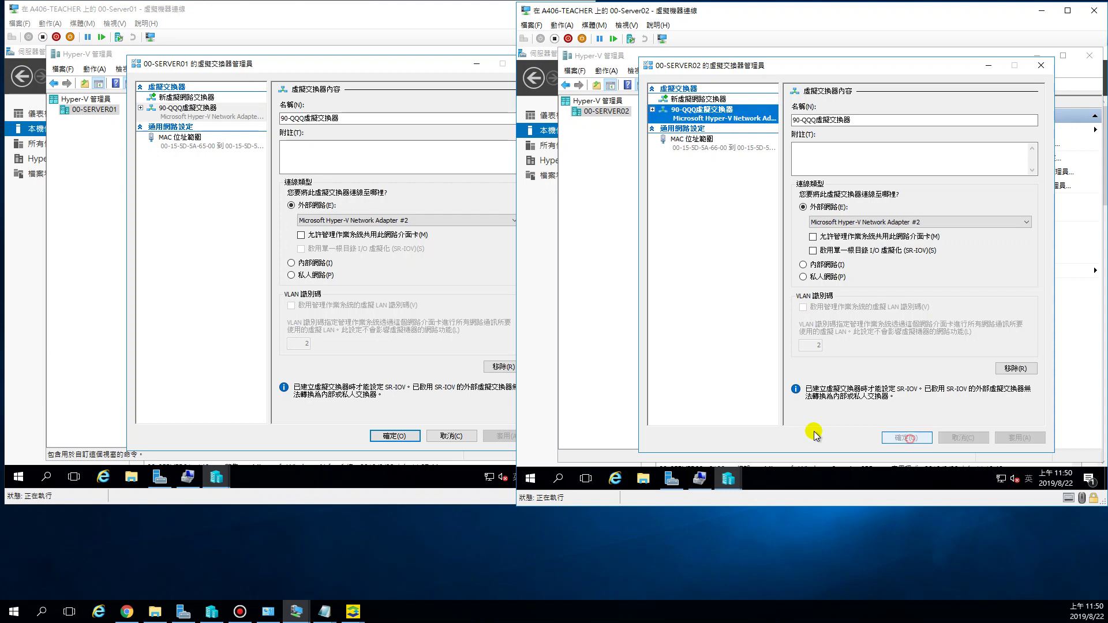
left_click(874, 282)
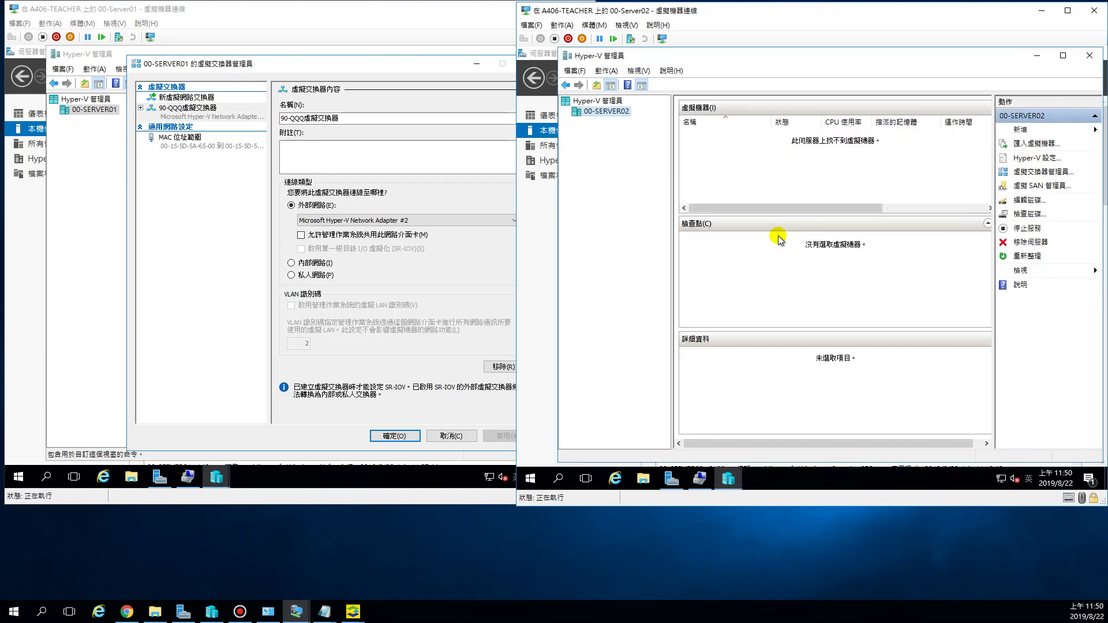
- Close the virtual switch manager on 00-SERVER01 with its settings accepted, and return to the 00-Server02 virtual machine
left_click(395, 437)
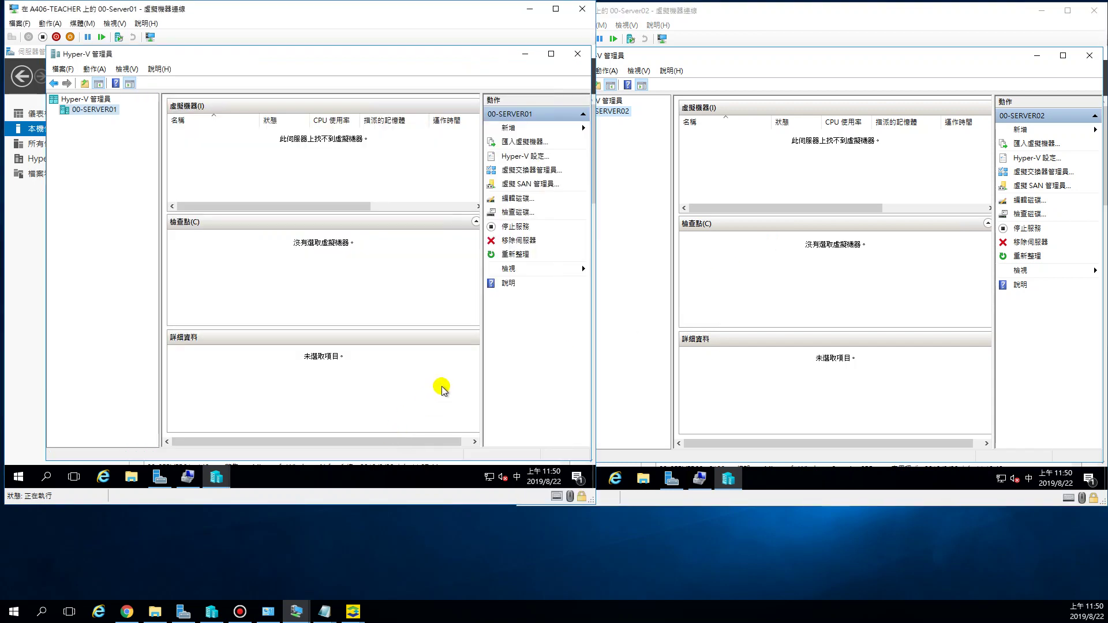
left_click(216, 479)
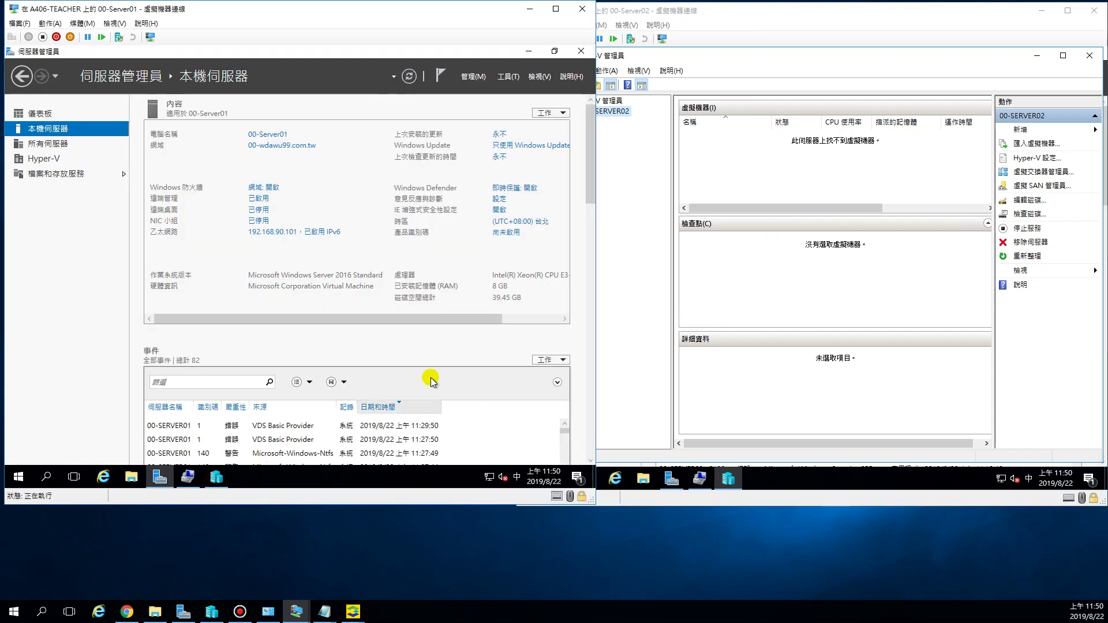
left_click(216, 480)
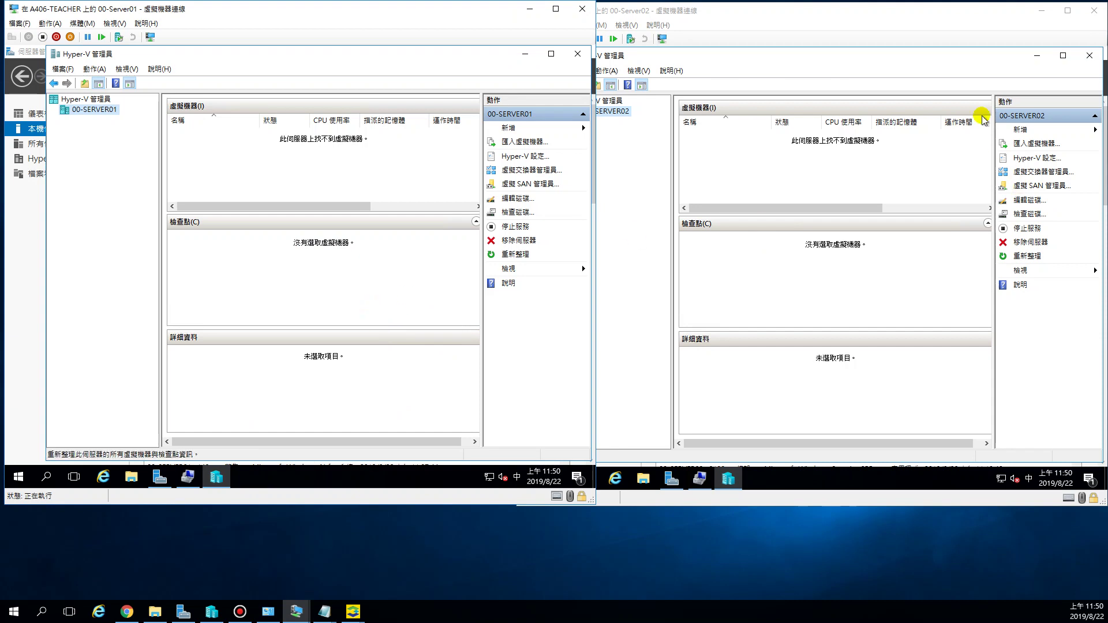
left_click(911, 9)
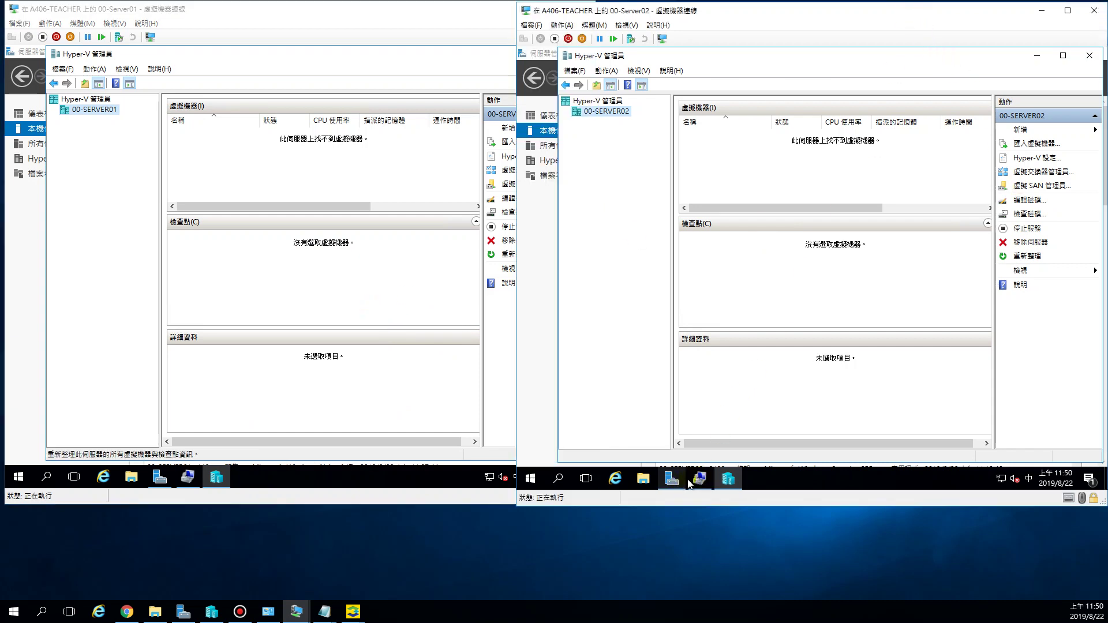
mouse_move(697, 479)
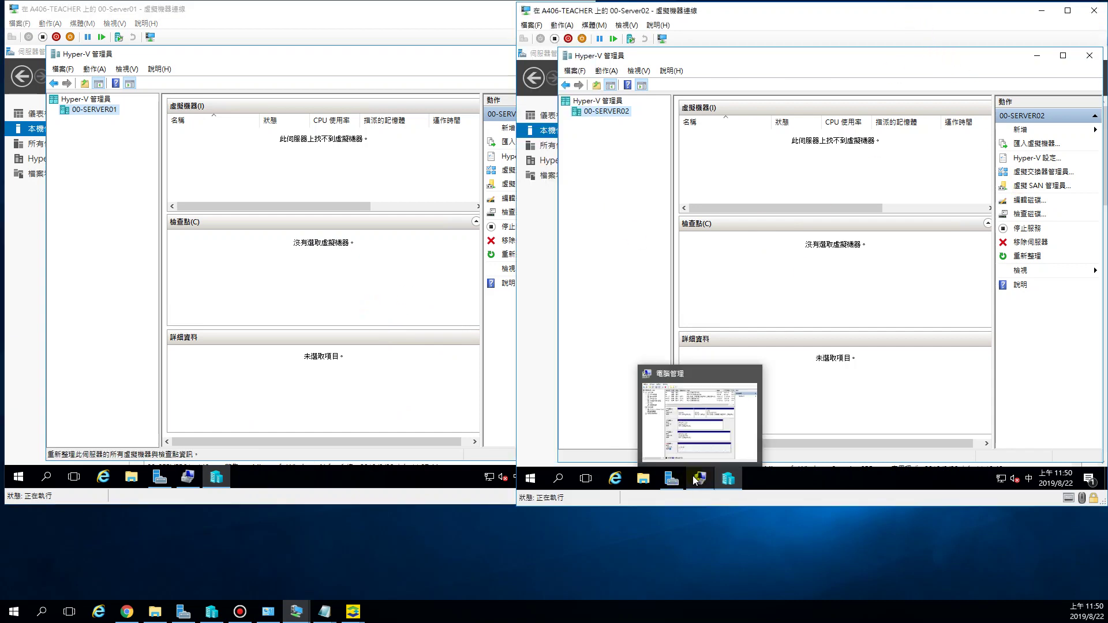